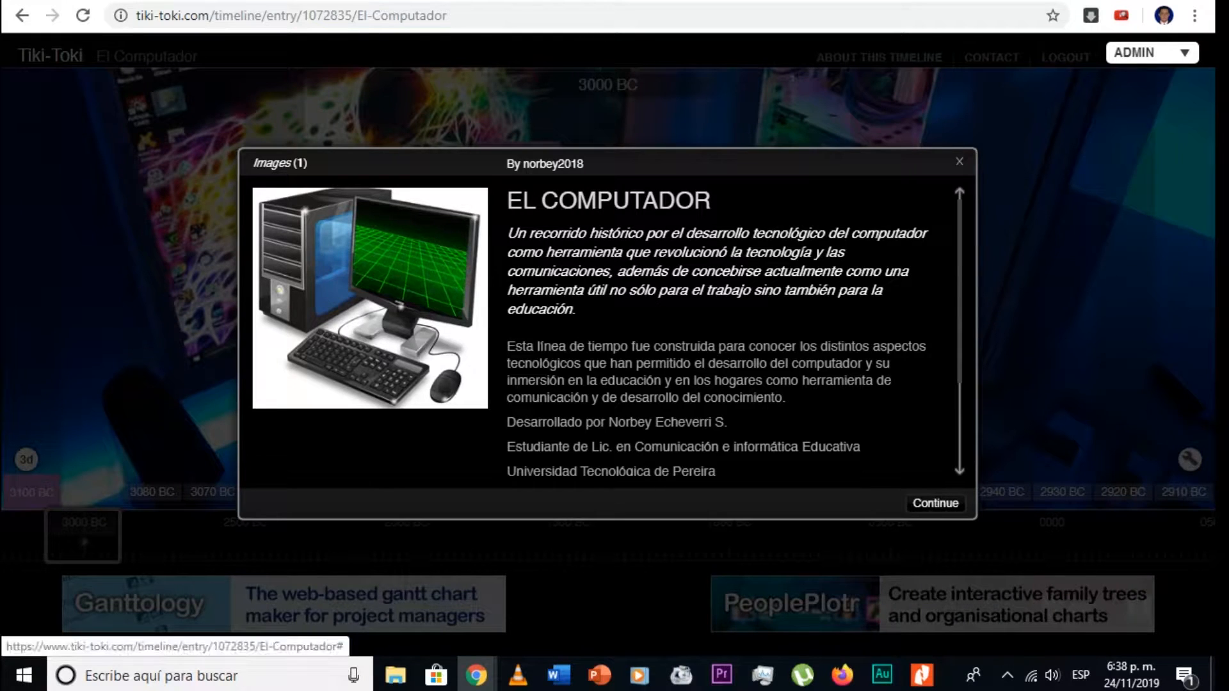
# Dismiss the timeline's introduction, open the "Nacimiento del Ábaco" story and advance through the stories to "Nace la Pascalina"
pyautogui.click(935, 503)
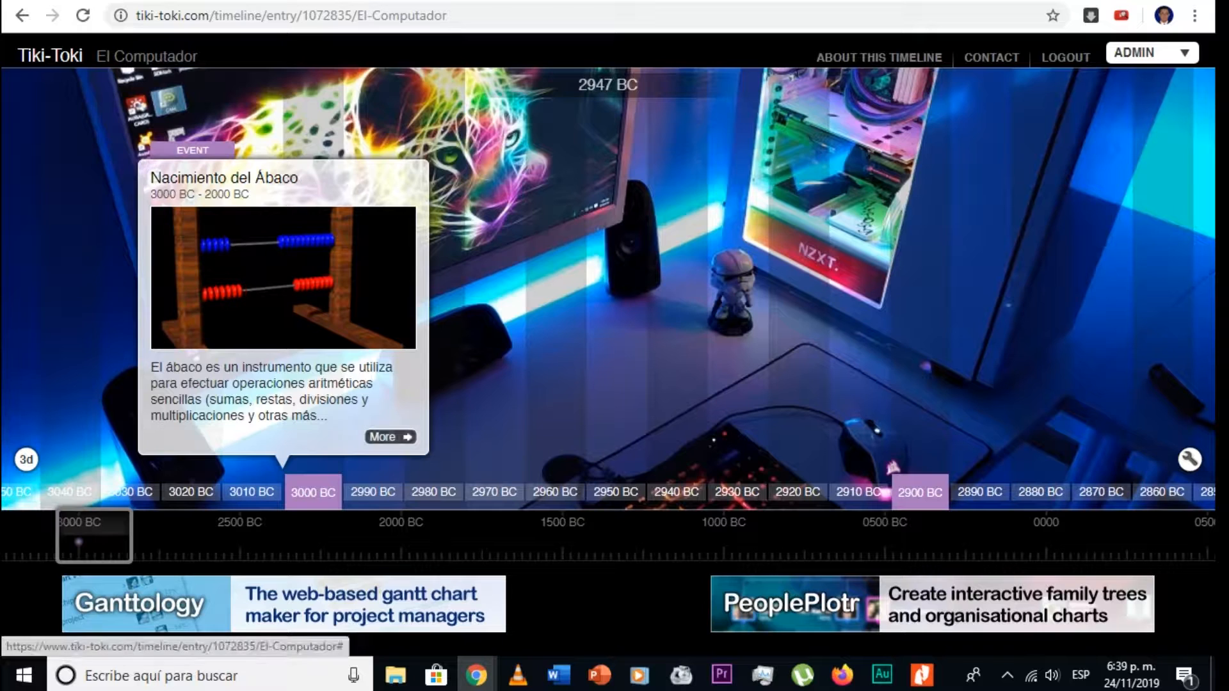
pyautogui.click(390, 436)
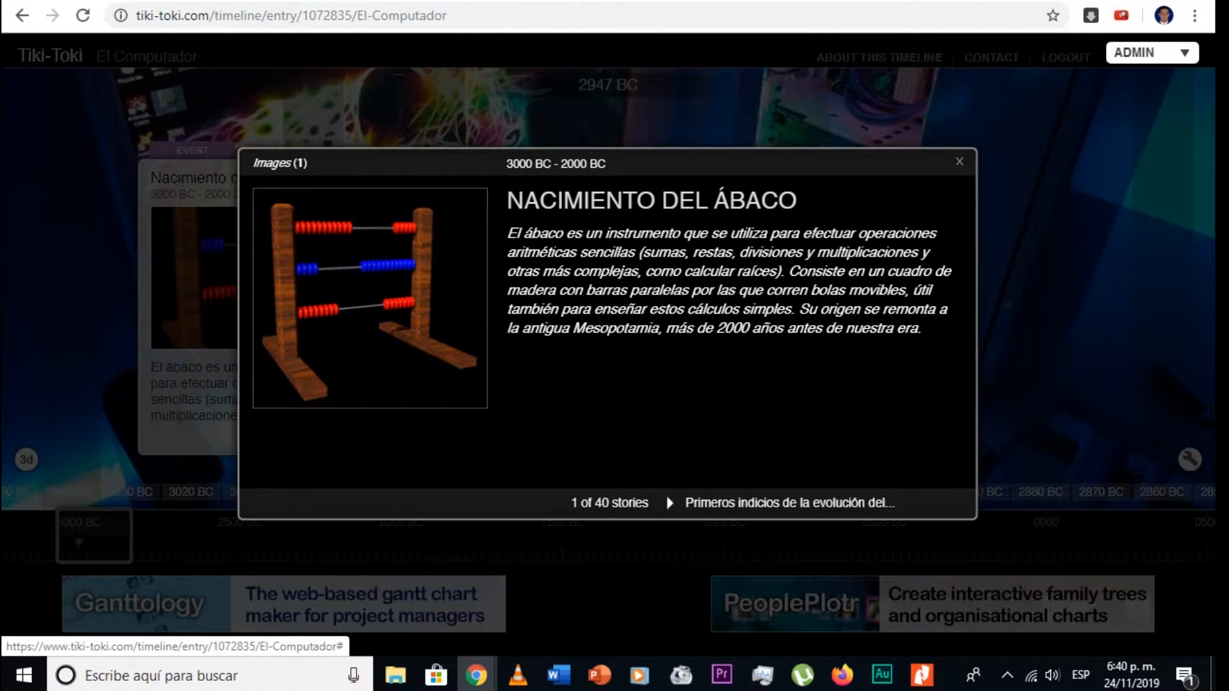
pyautogui.click(790, 503)
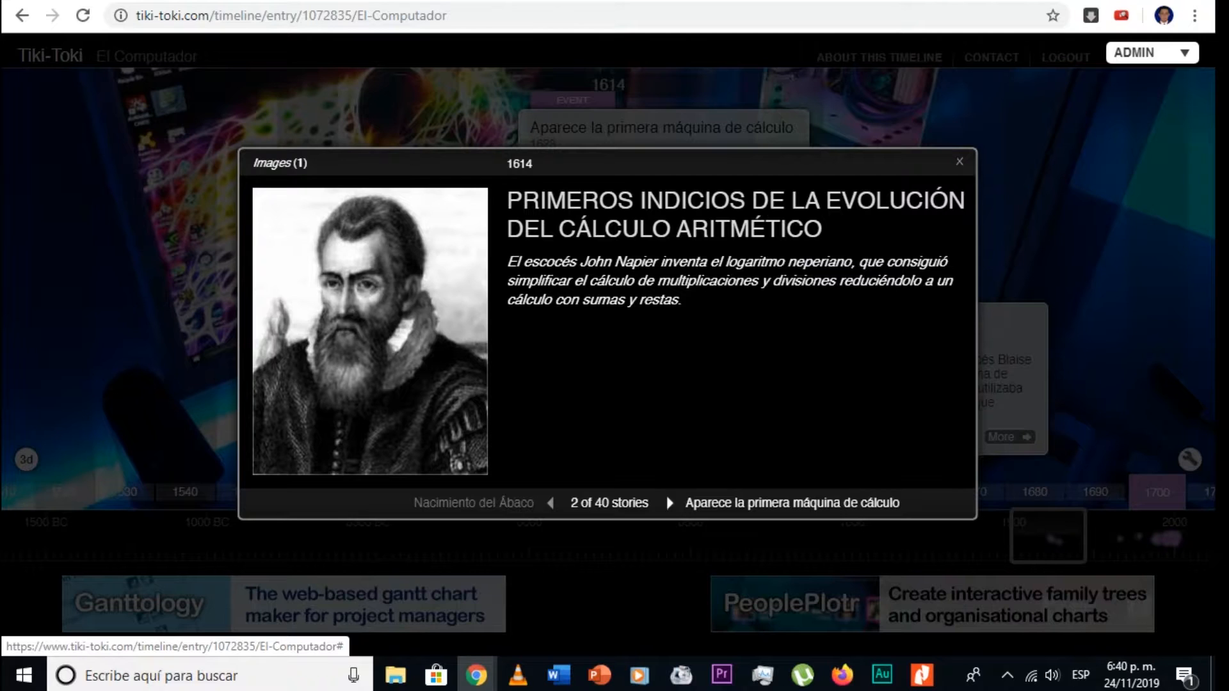
pyautogui.click(790, 503)
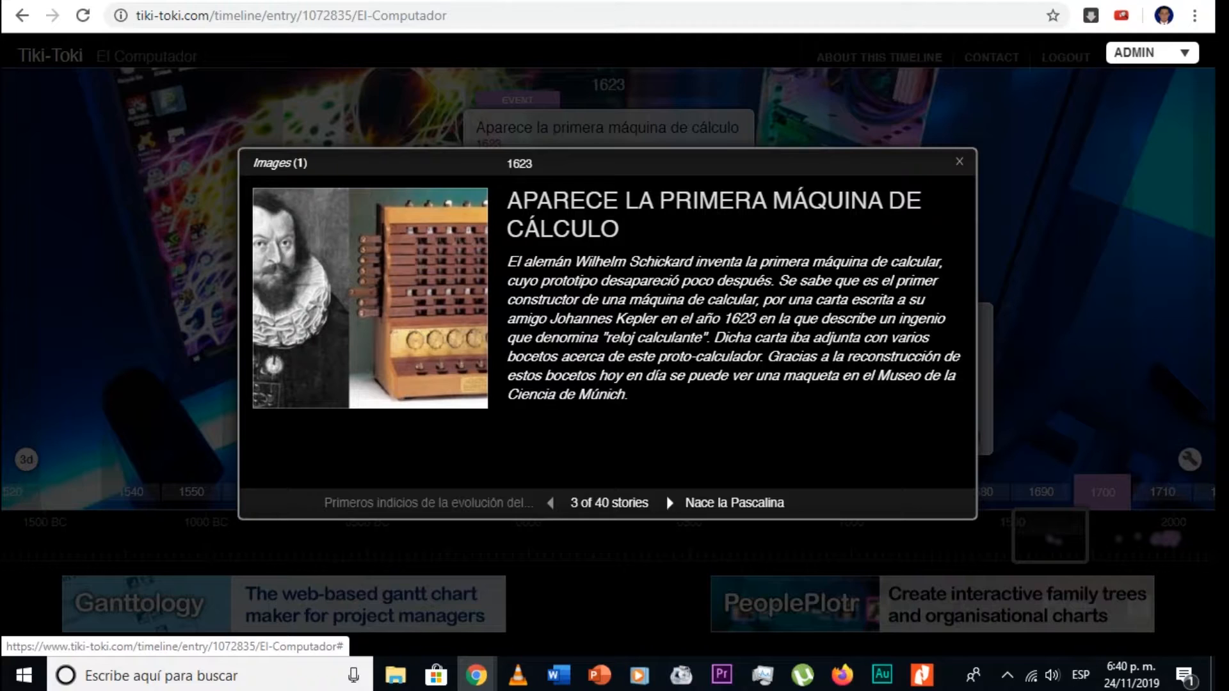
pyautogui.click(735, 502)
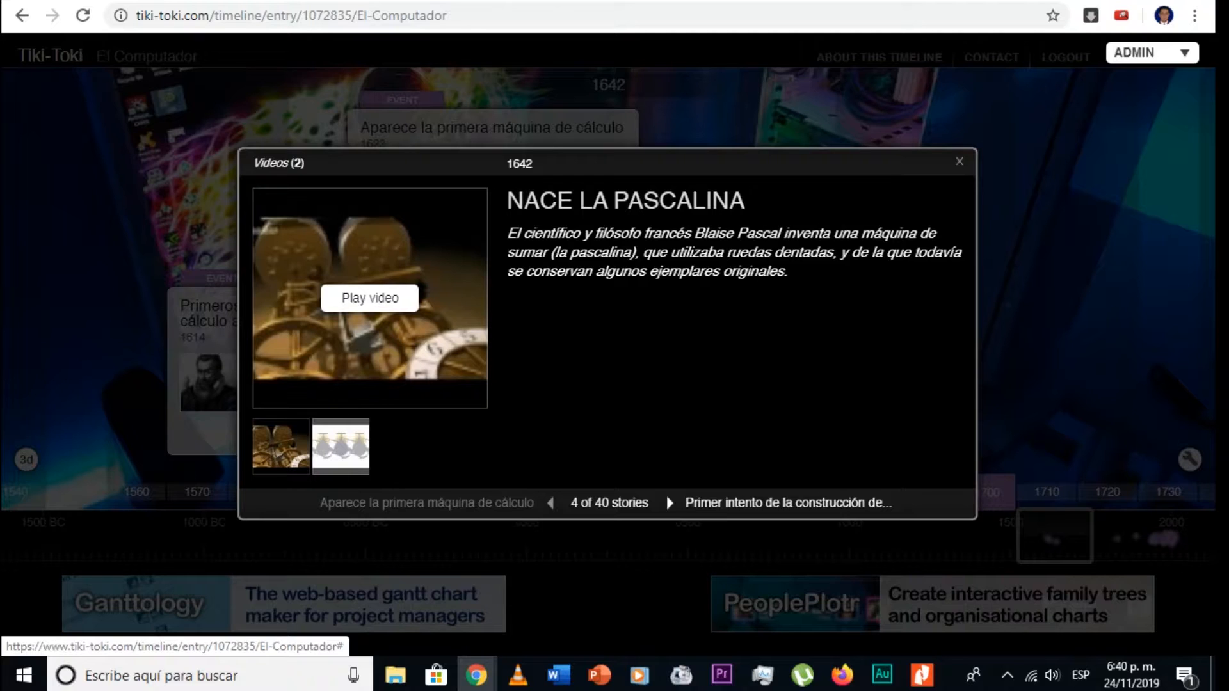
# Return to the "Aparece la primera máquina de cálculo" story, view its image enlarged and close the enlargement
pyautogui.click(427, 503)
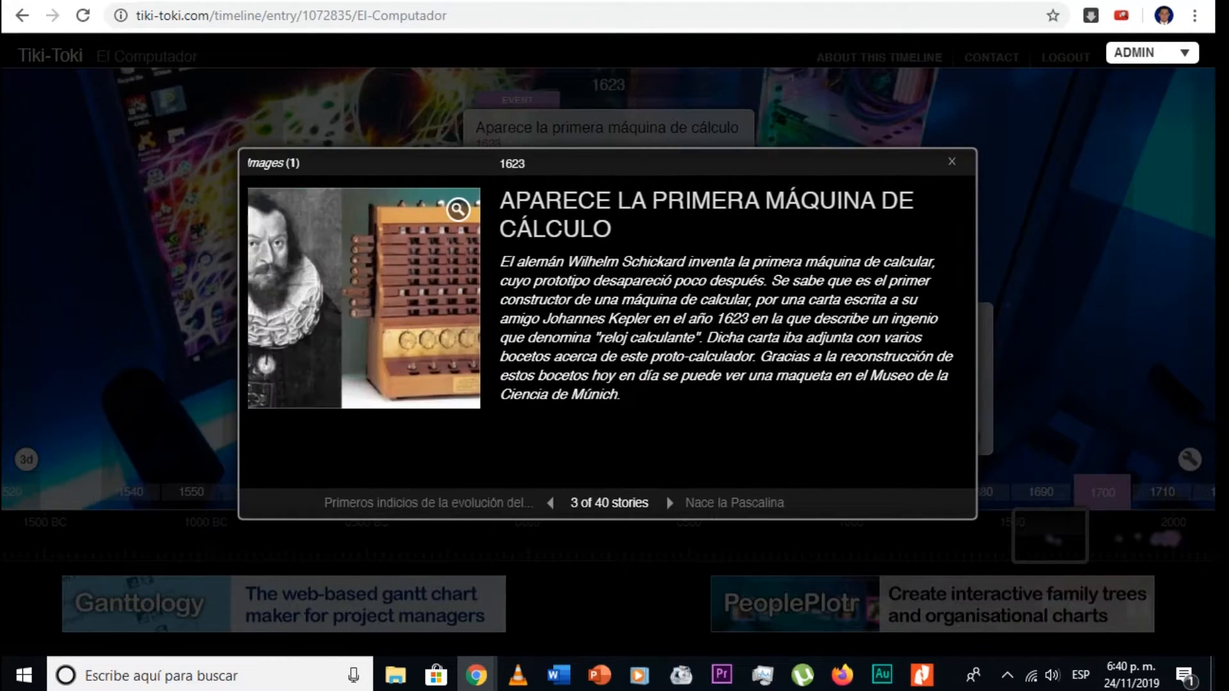
pyautogui.click(458, 209)
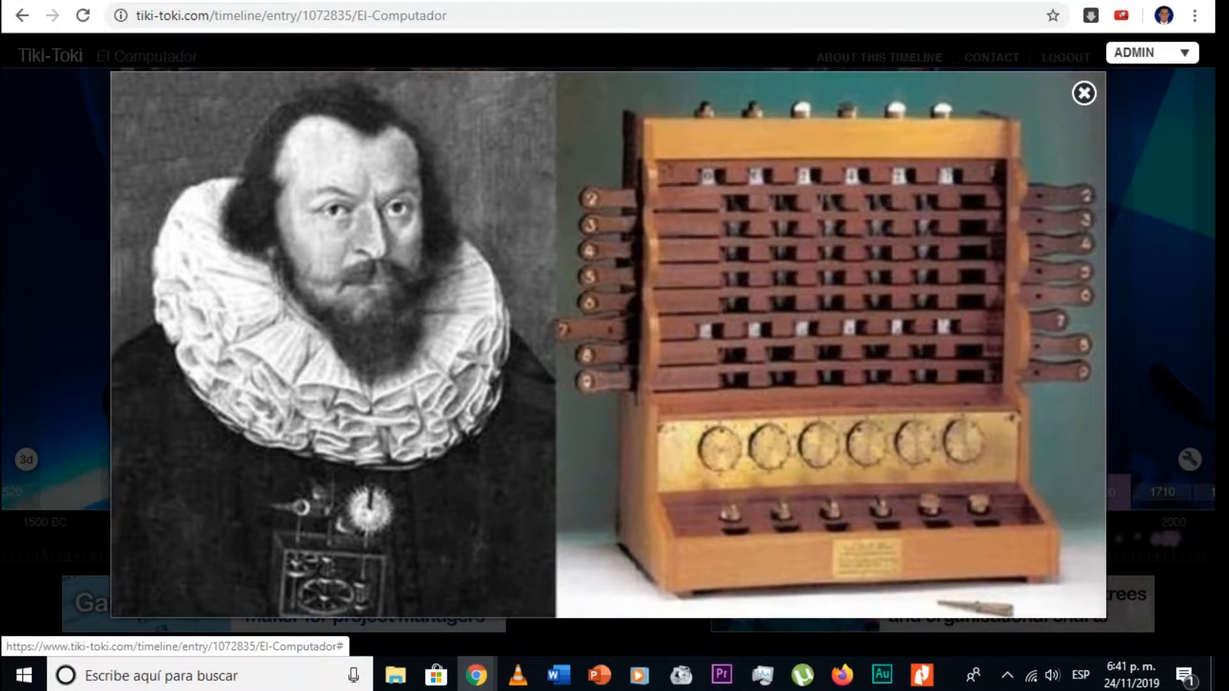
pyautogui.click(1084, 93)
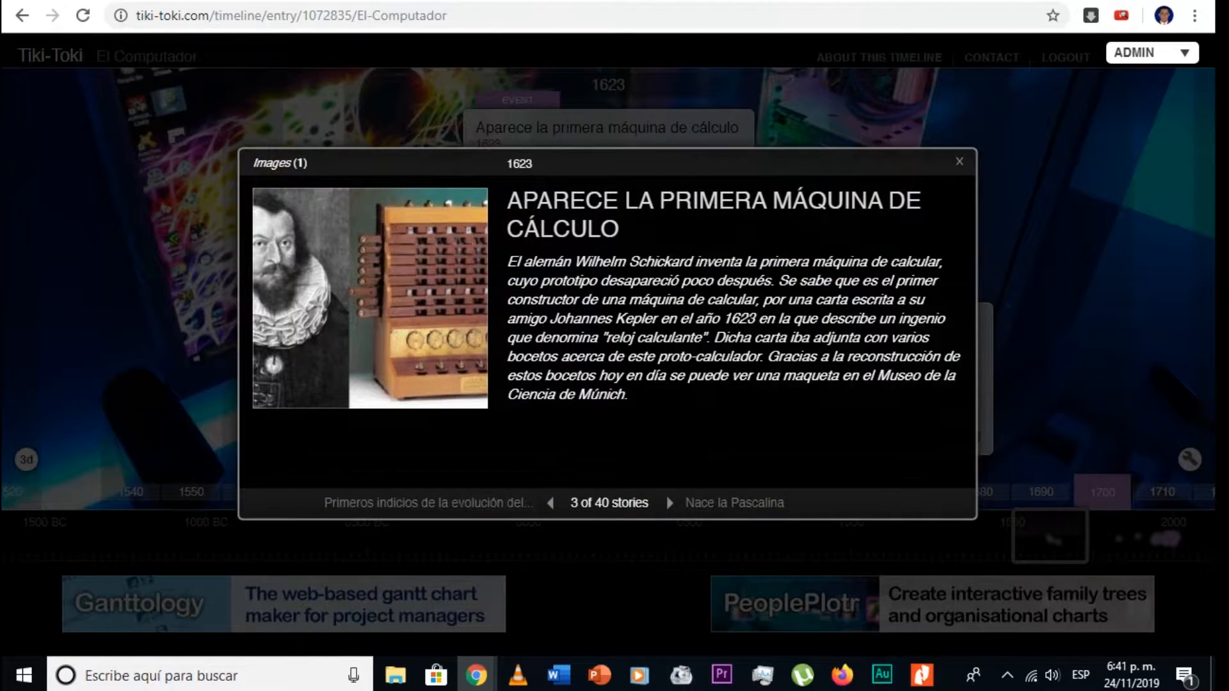
# Advance to the "Nace la Pascalina" story, play its first video and close the video
pyautogui.click(735, 503)
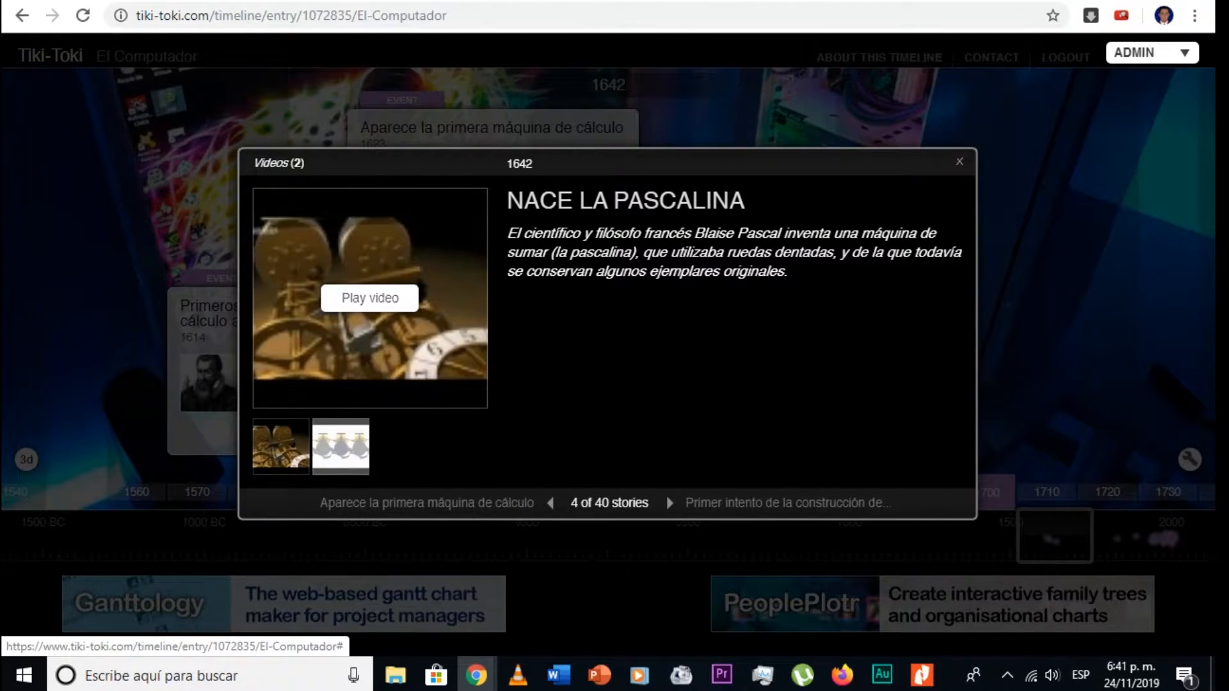
pyautogui.click(369, 298)
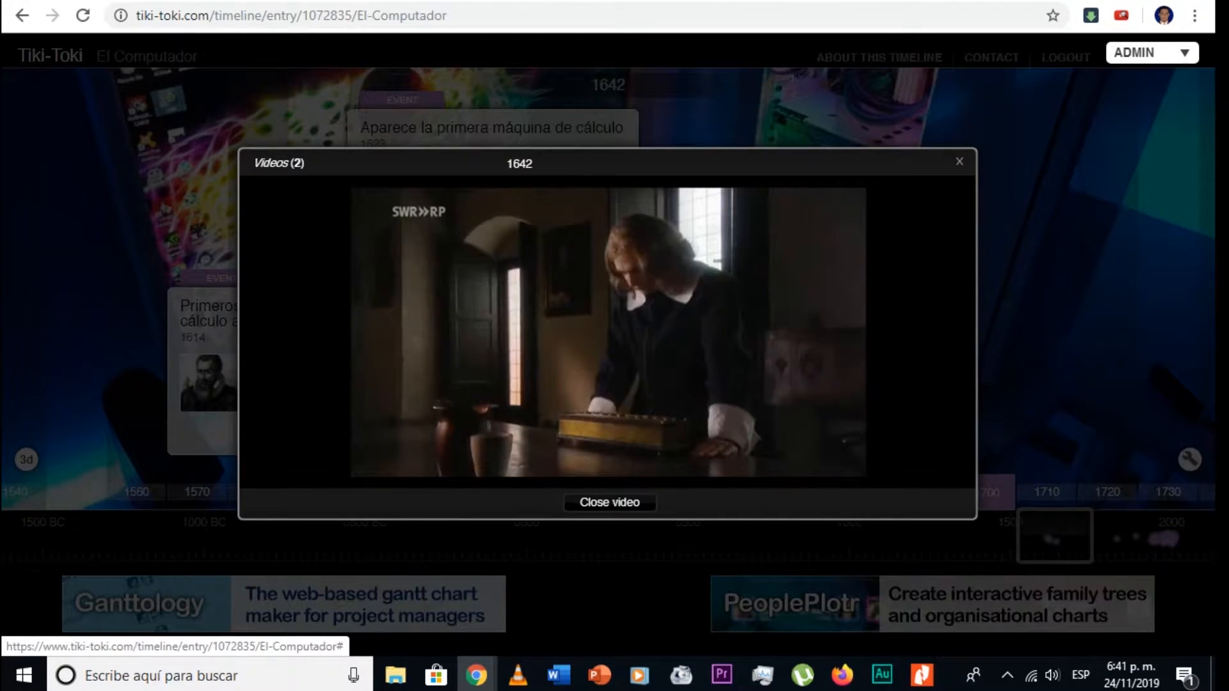
pyautogui.click(609, 502)
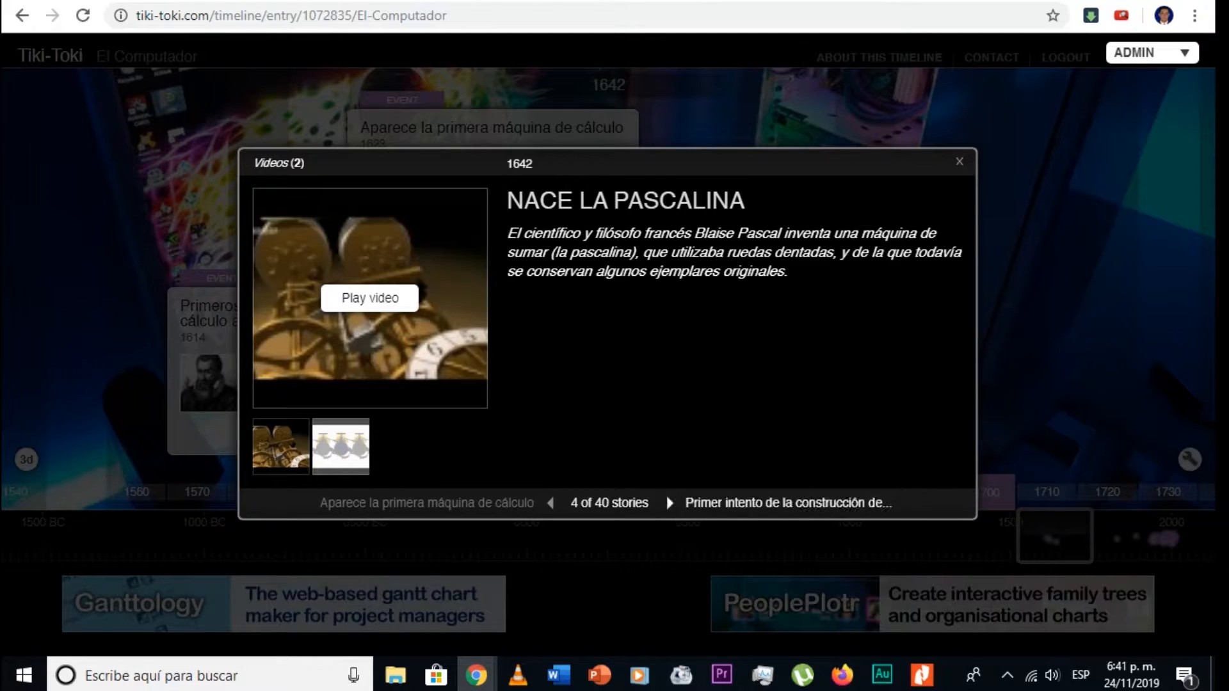
# Browse the following stories one by one, from Babbage's first computer attempt to "IBM 650 se construye a nivel industrial"
pyautogui.click(768, 503)
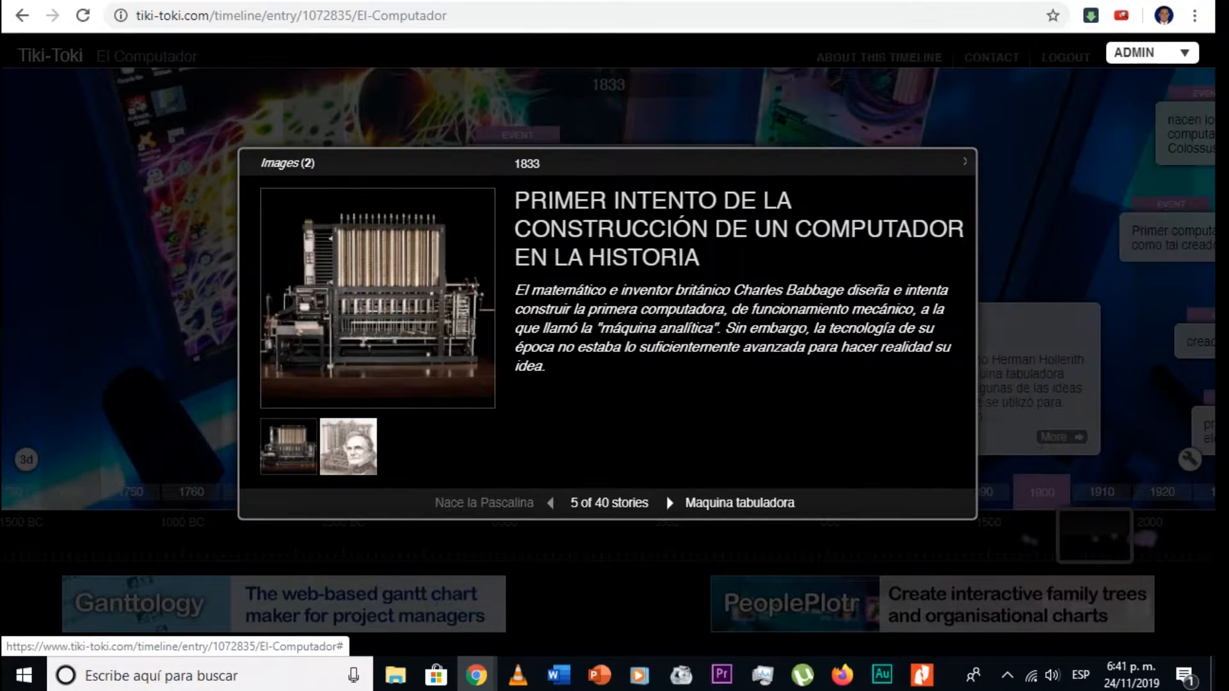
pyautogui.click(768, 502)
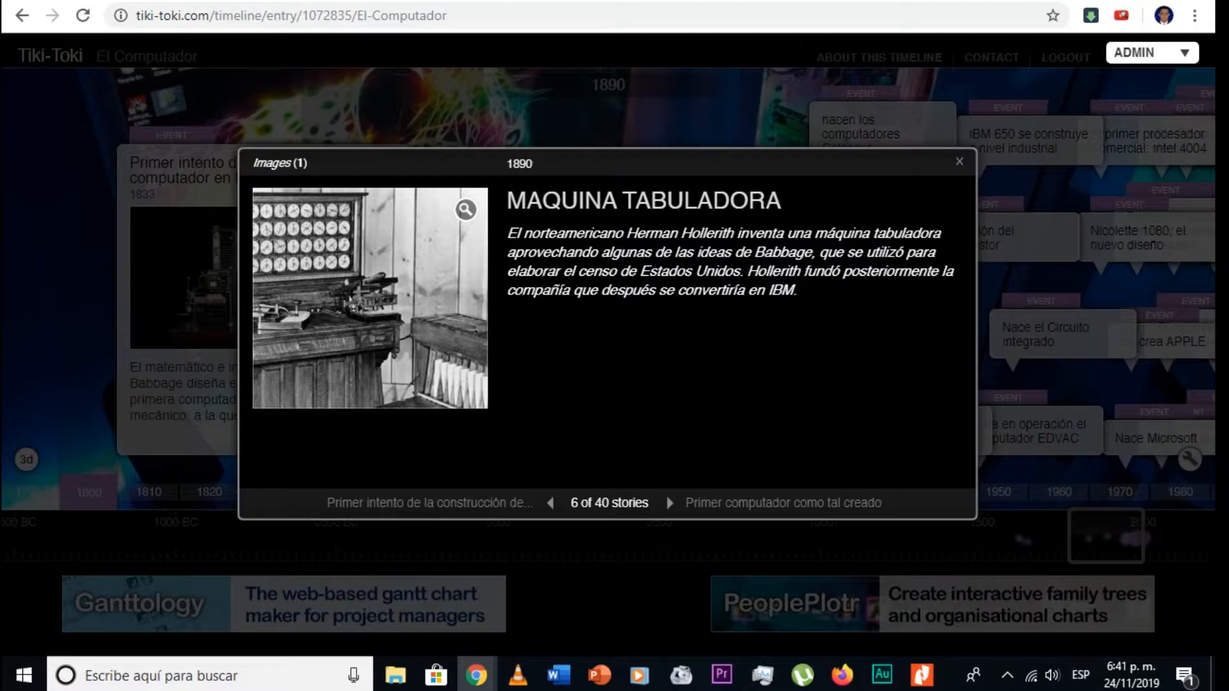
pyautogui.click(768, 502)
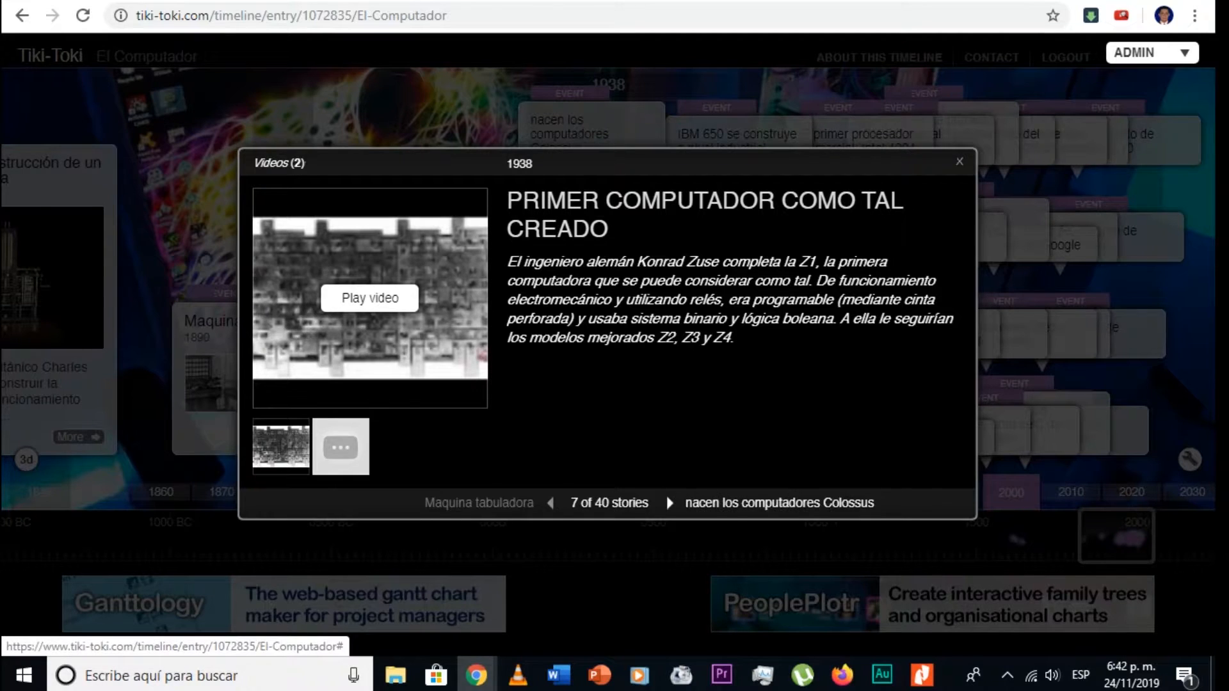
pyautogui.click(780, 503)
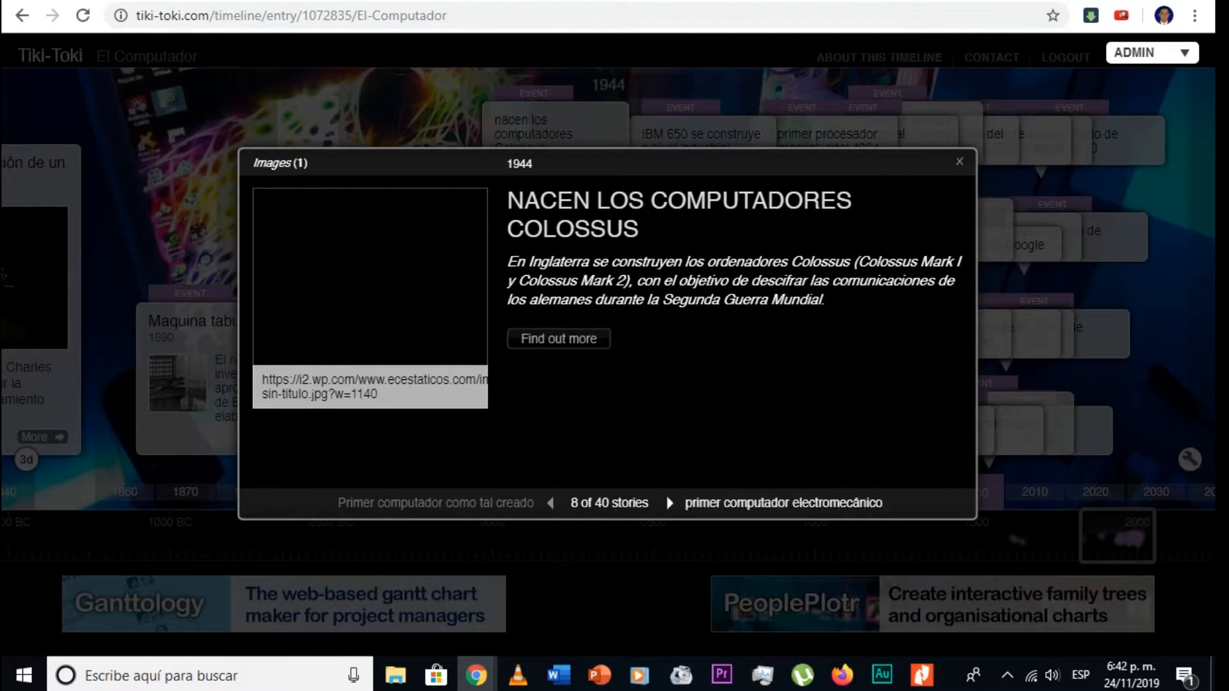
pyautogui.click(784, 503)
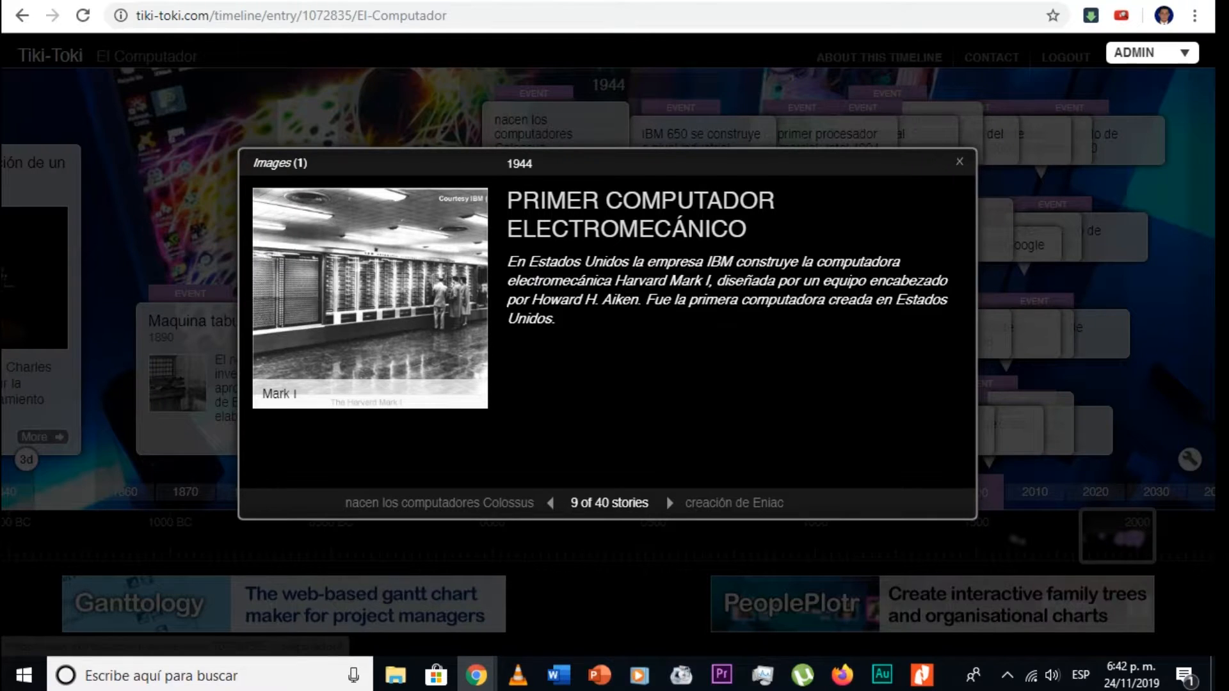
pyautogui.click(769, 502)
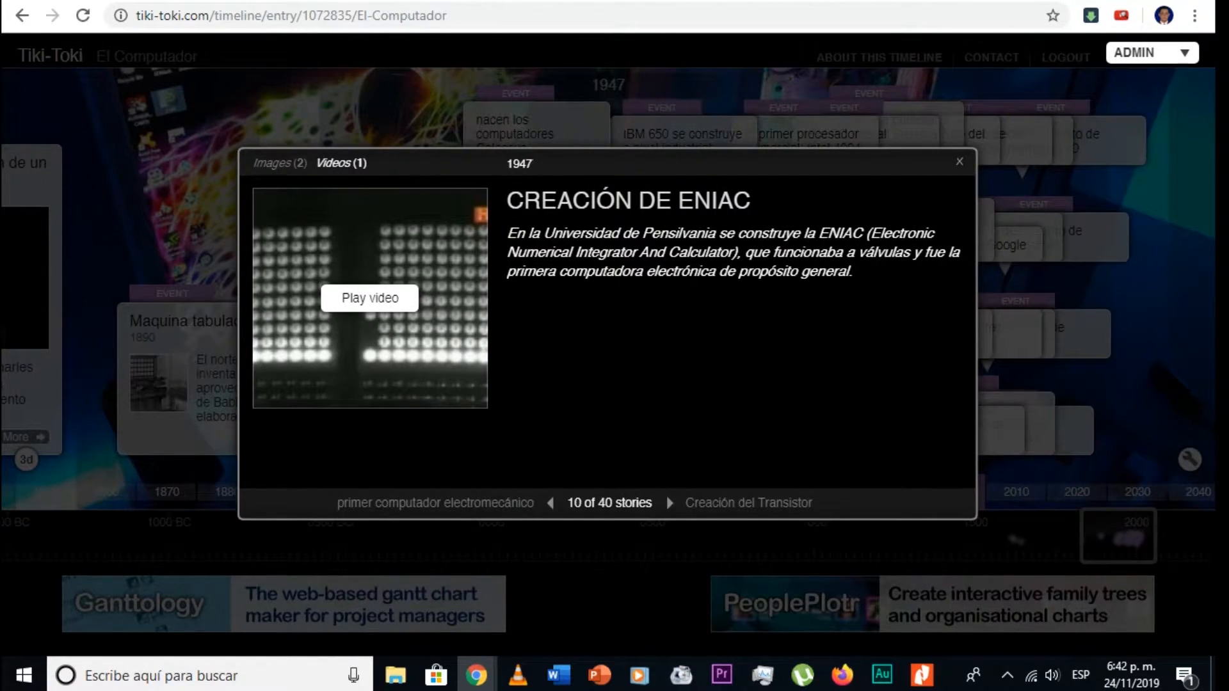
pyautogui.click(785, 504)
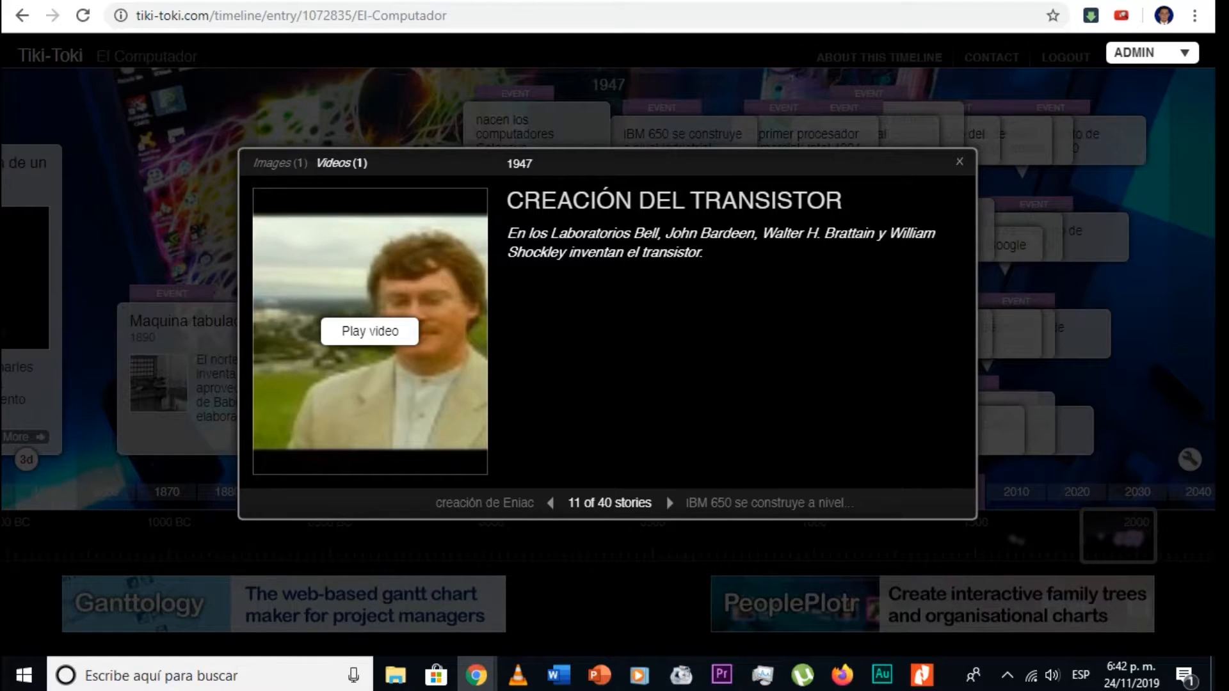
pyautogui.click(781, 503)
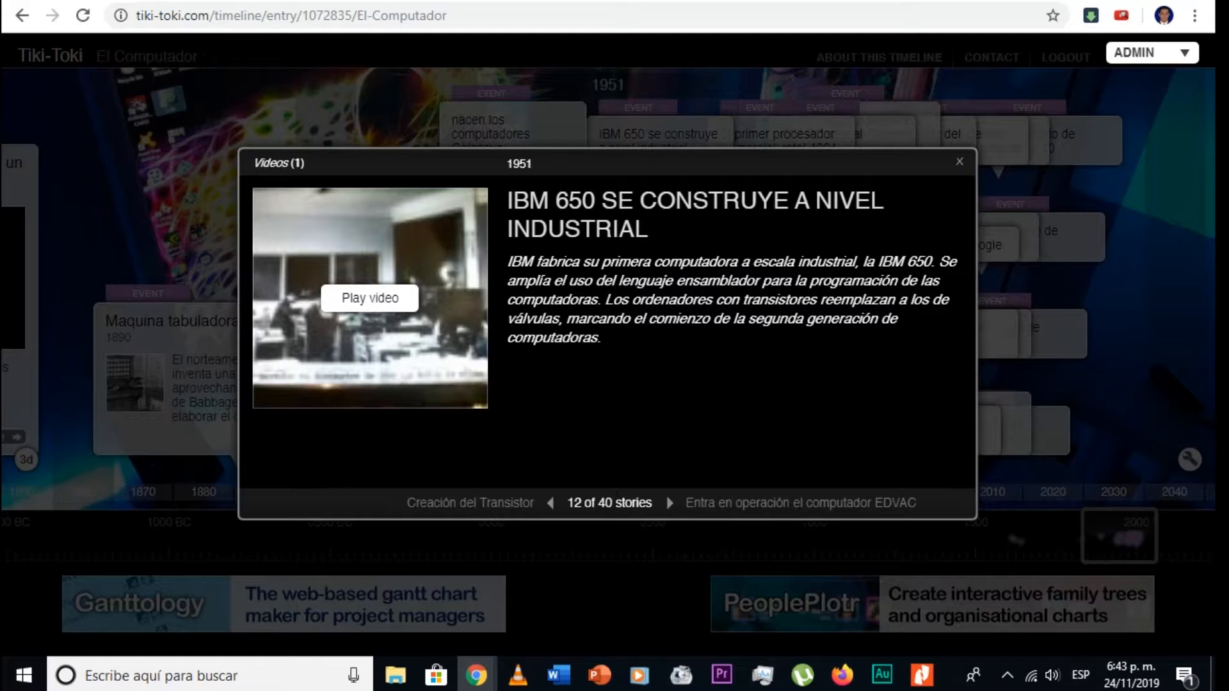
# Close the IBM 650 story and preview several 20th-century event cards on the timeline, such as Eniac, Circuito Integrado and Nicolette 1080
pyautogui.press('Escape')
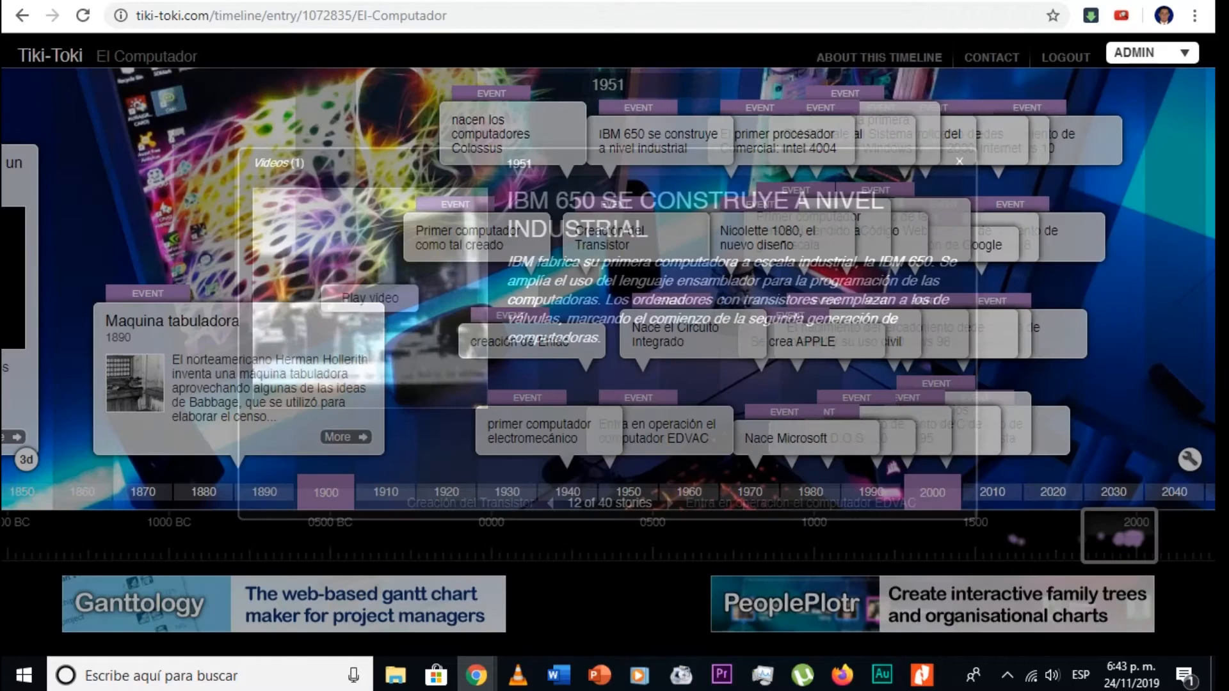
pyautogui.moveTo(538, 342)
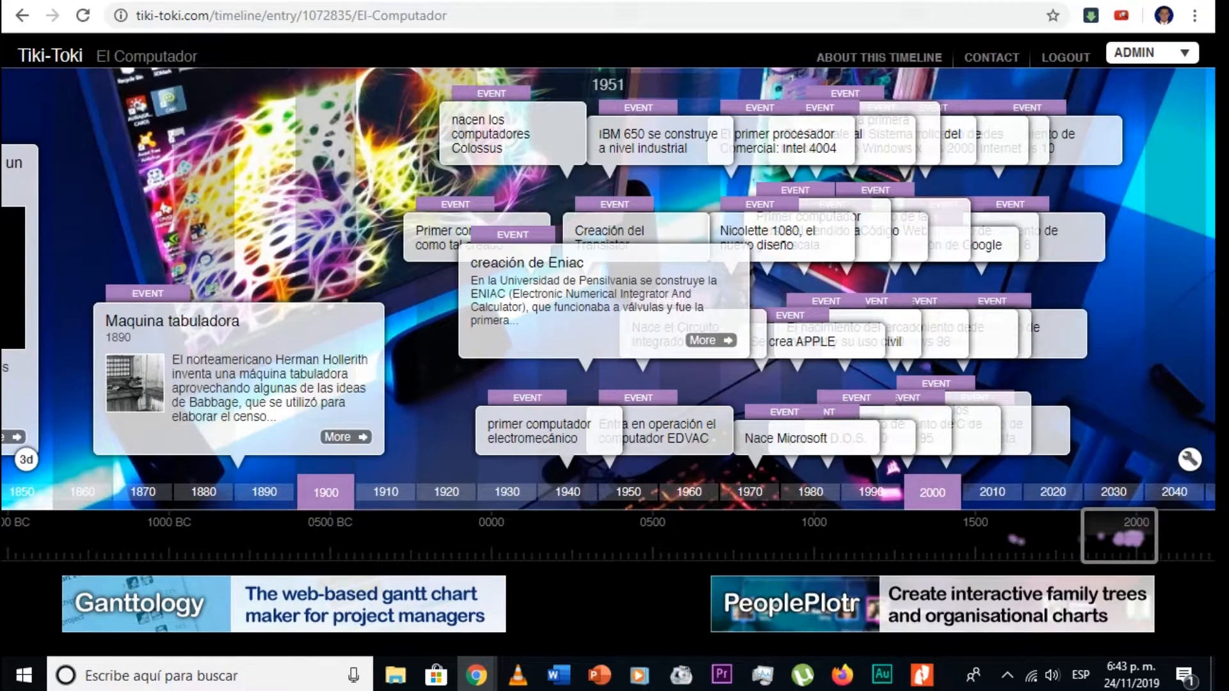
pyautogui.moveTo(539, 431)
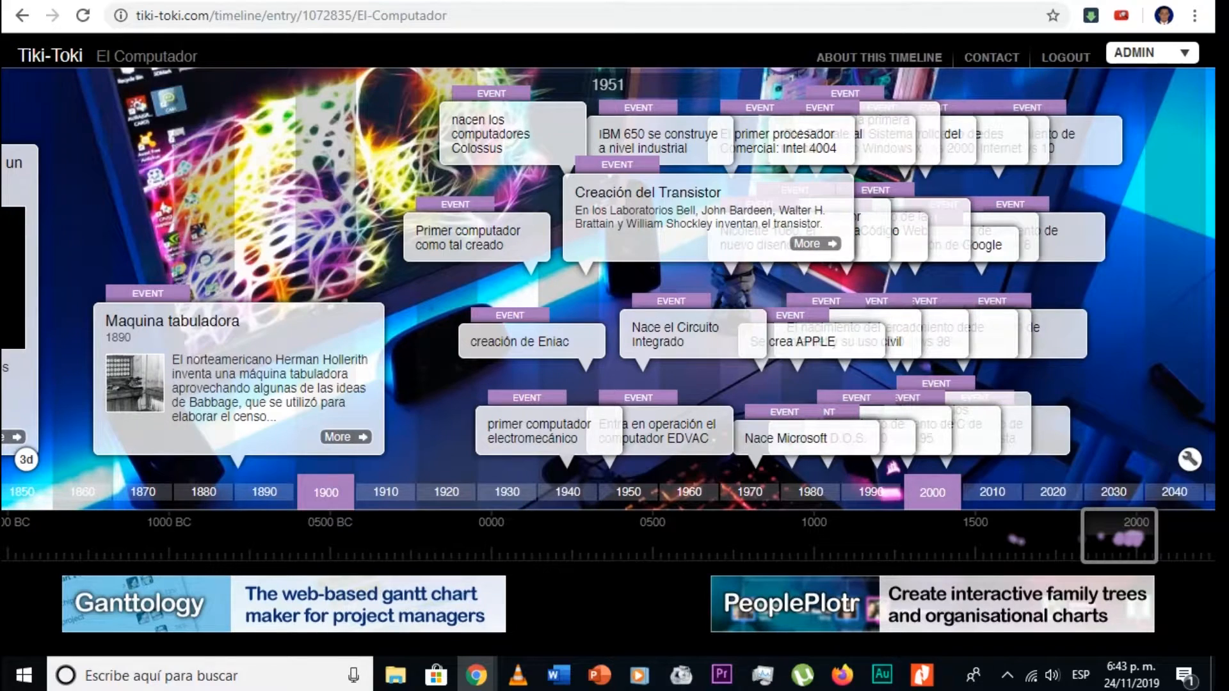
pyautogui.moveTo(506, 238)
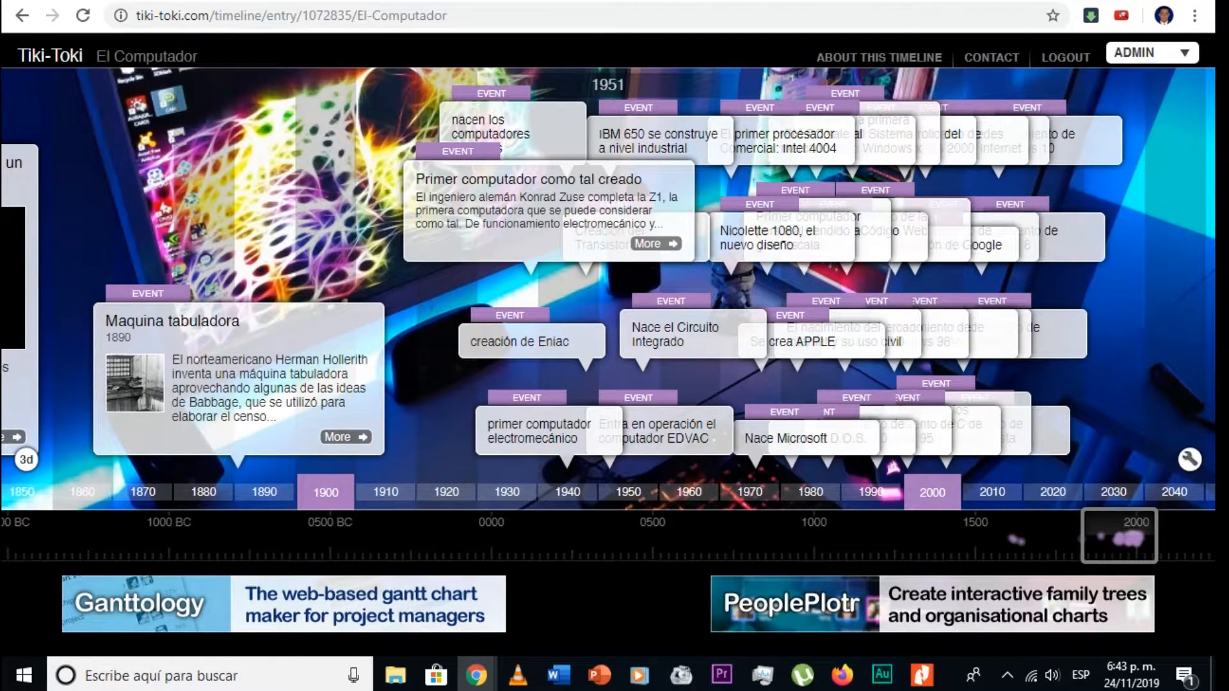
pyautogui.moveTo(676, 334)
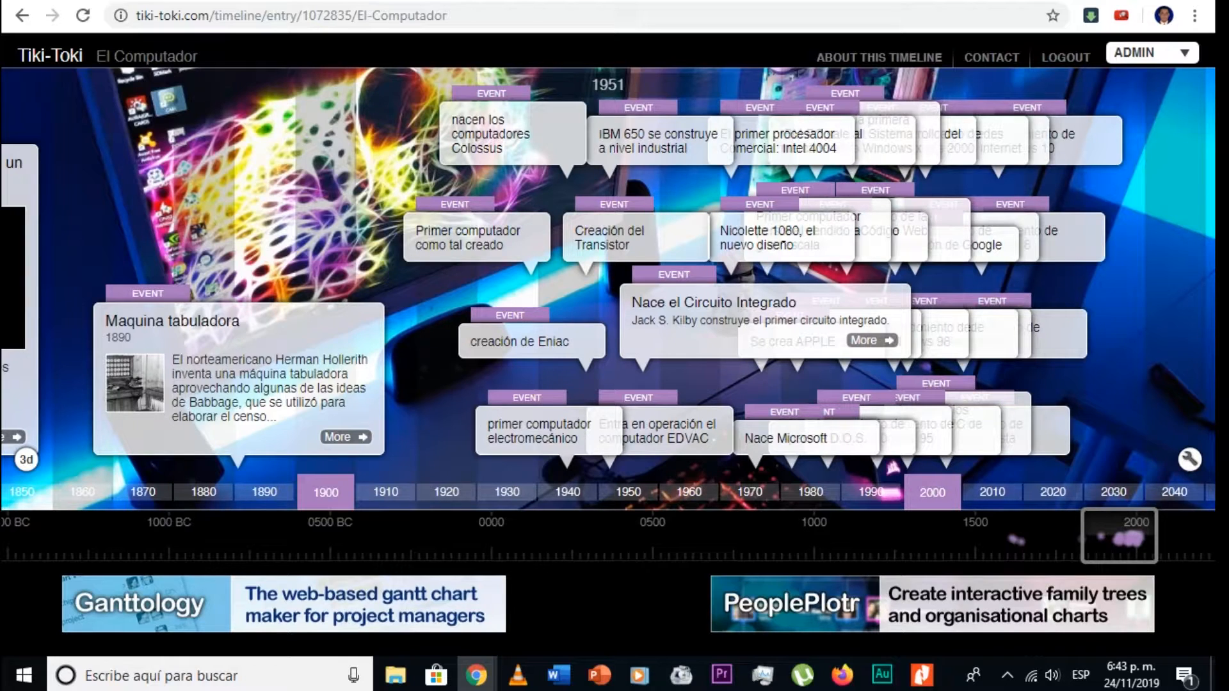
pyautogui.moveTo(755, 238)
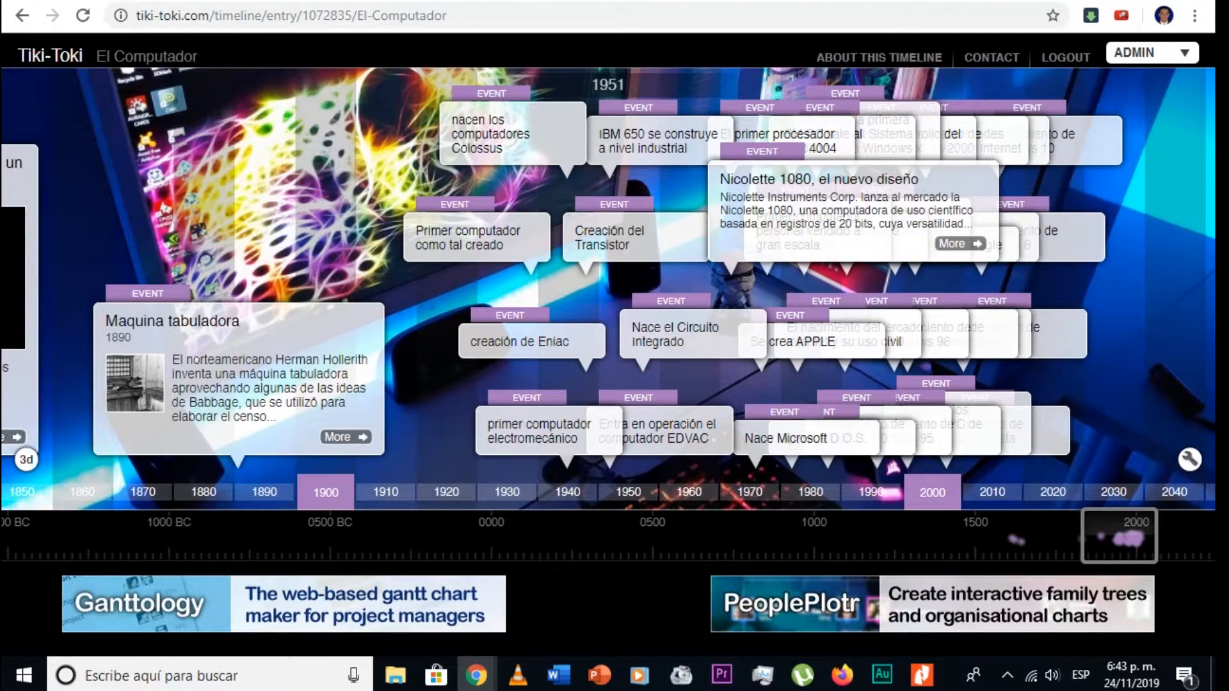
pyautogui.moveTo(902, 335)
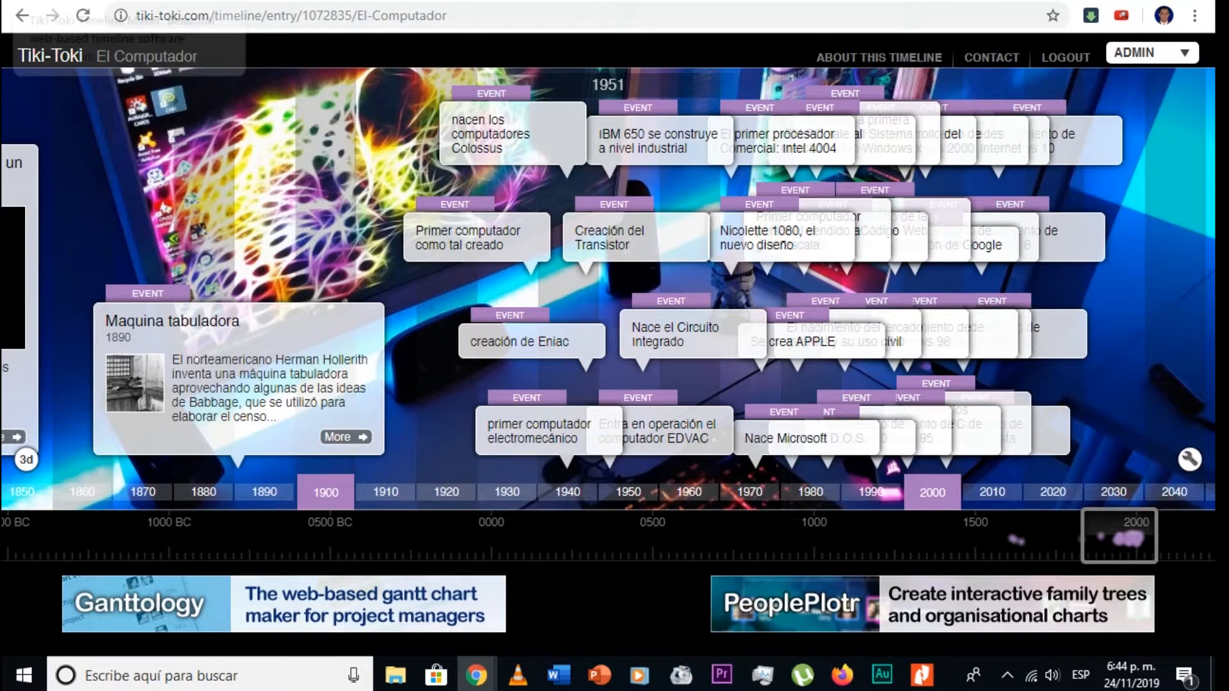
# Go to the Tiki-Toki home page and find the "How can I sign up?" form
pyautogui.click(83, 0)
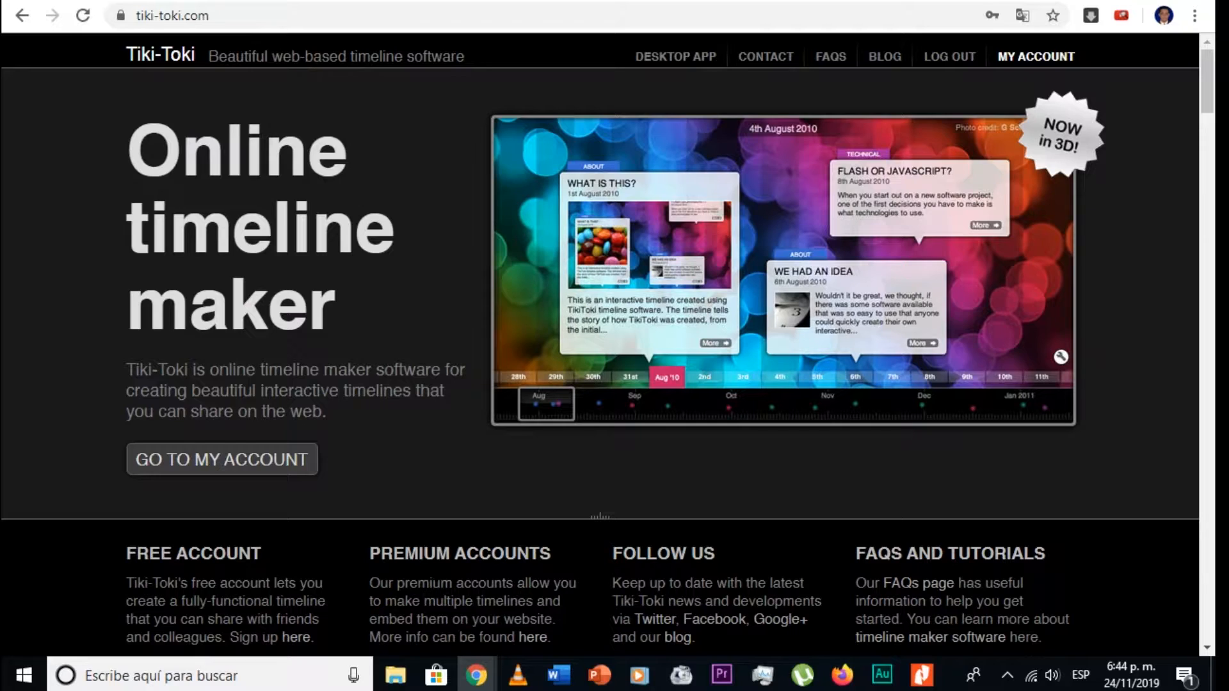
pyautogui.scroll(-15, 598, 570)
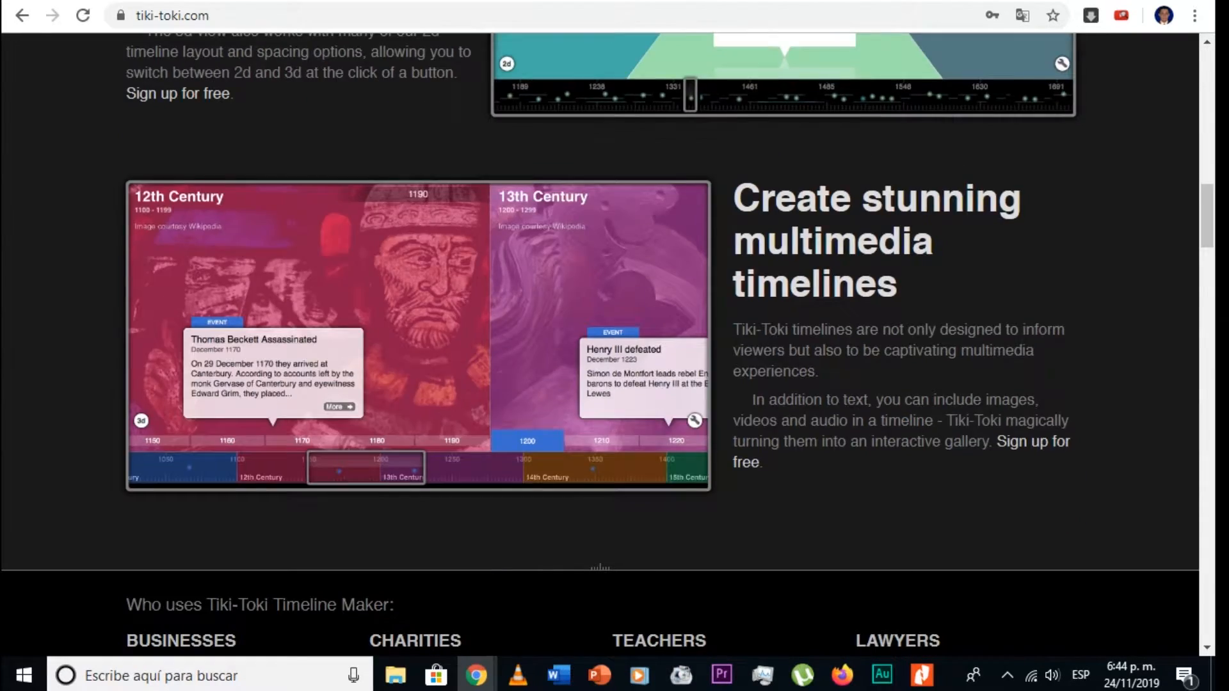
pyautogui.scroll(-20, 598, 570)
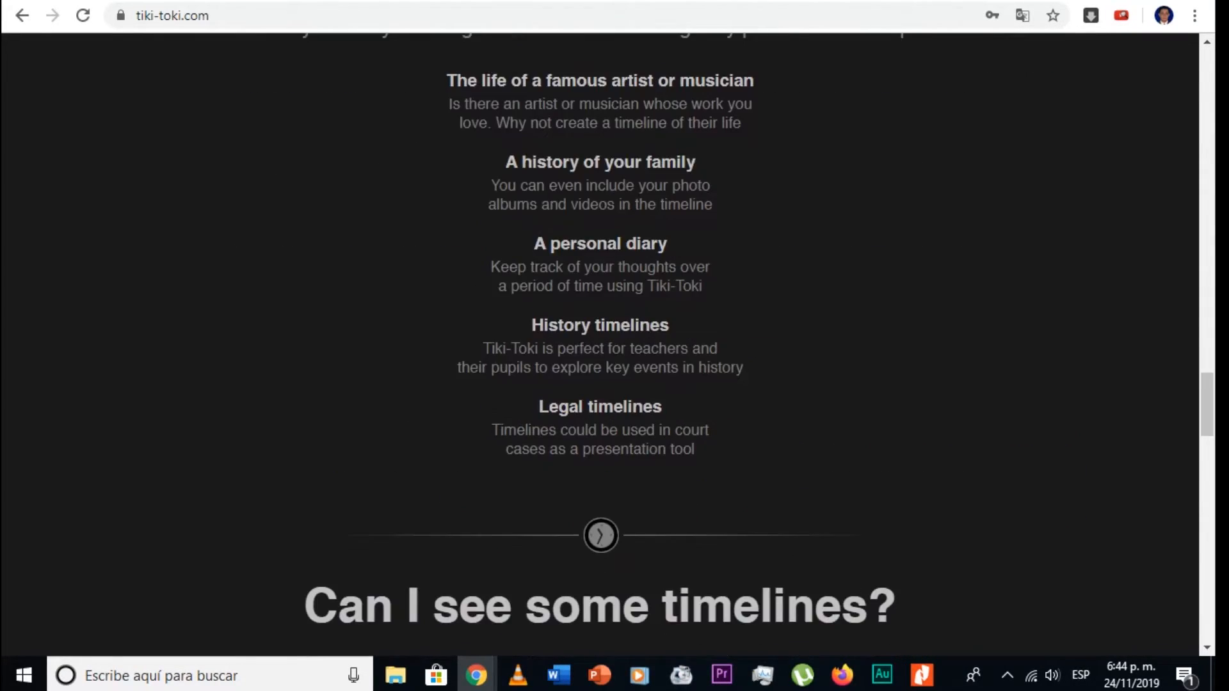
pyautogui.scroll(-18, 598, 345)
pyautogui.scroll(3, 598, 346)
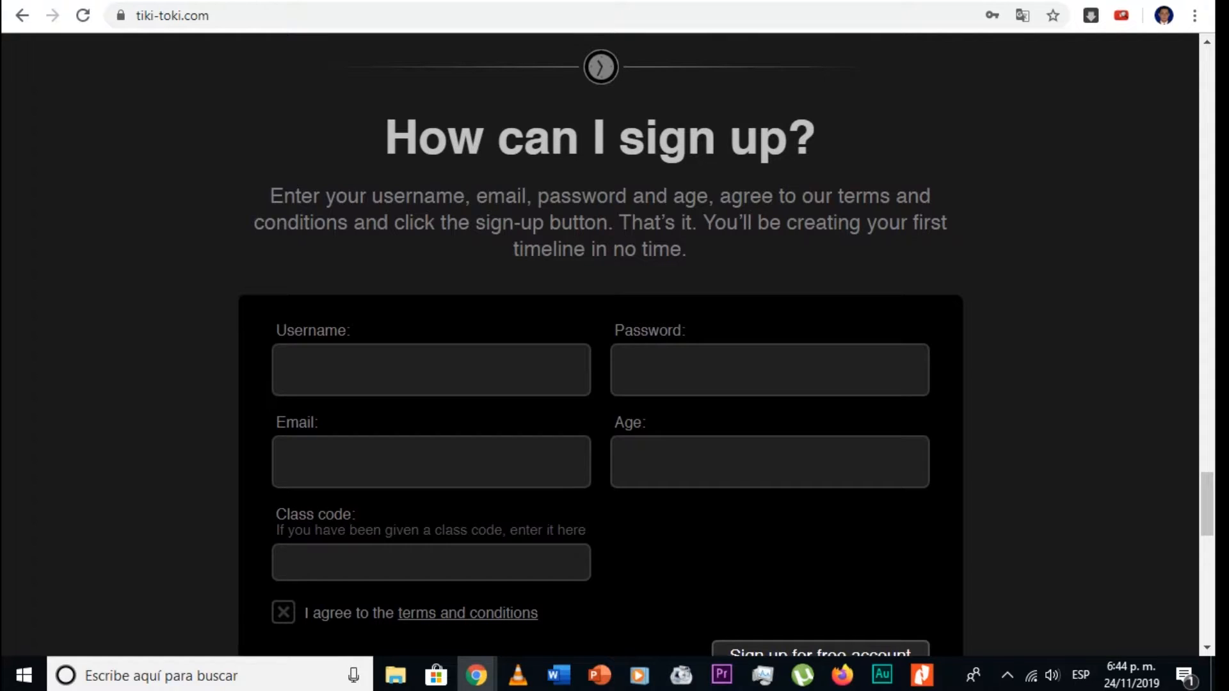
# Examine the sign-up form's username, password and email fields, the terms agreement and the free account option
pyautogui.click(431, 370)
pyautogui.click(770, 370)
pyautogui.click(430, 463)
pyautogui.scroll(-1, 601, 345)
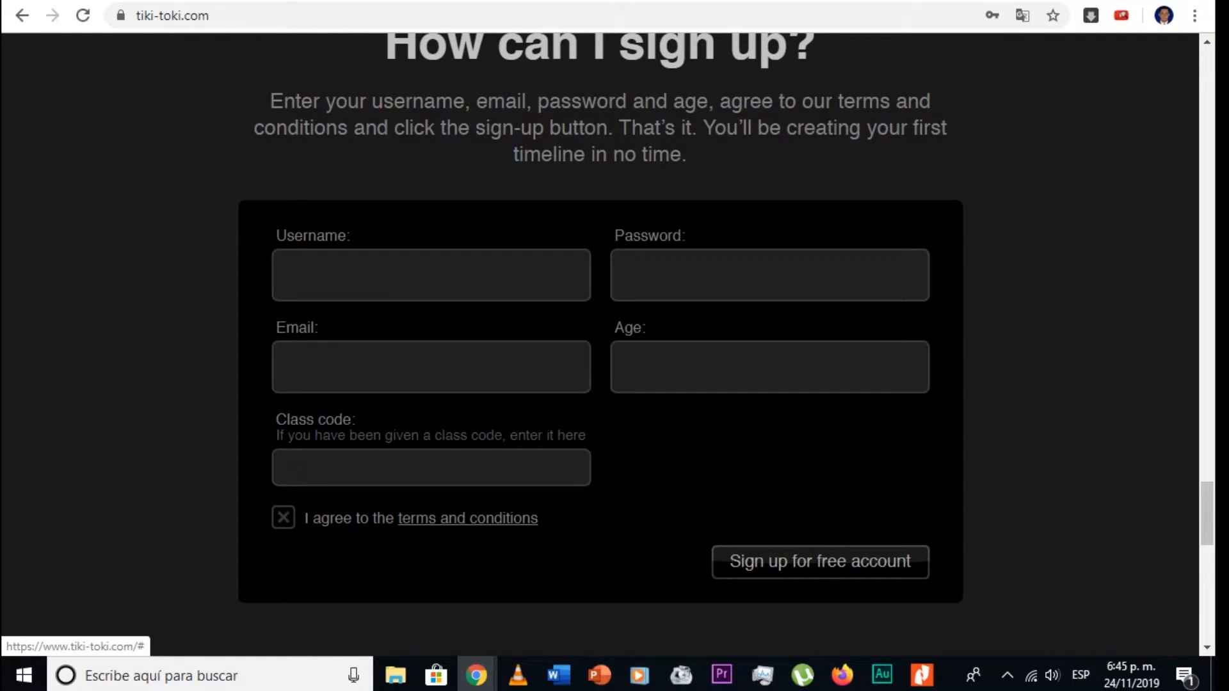
# Return to the start of the home page and open the account page for managing and creating timelines
pyautogui.scroll(4, 601, 346)
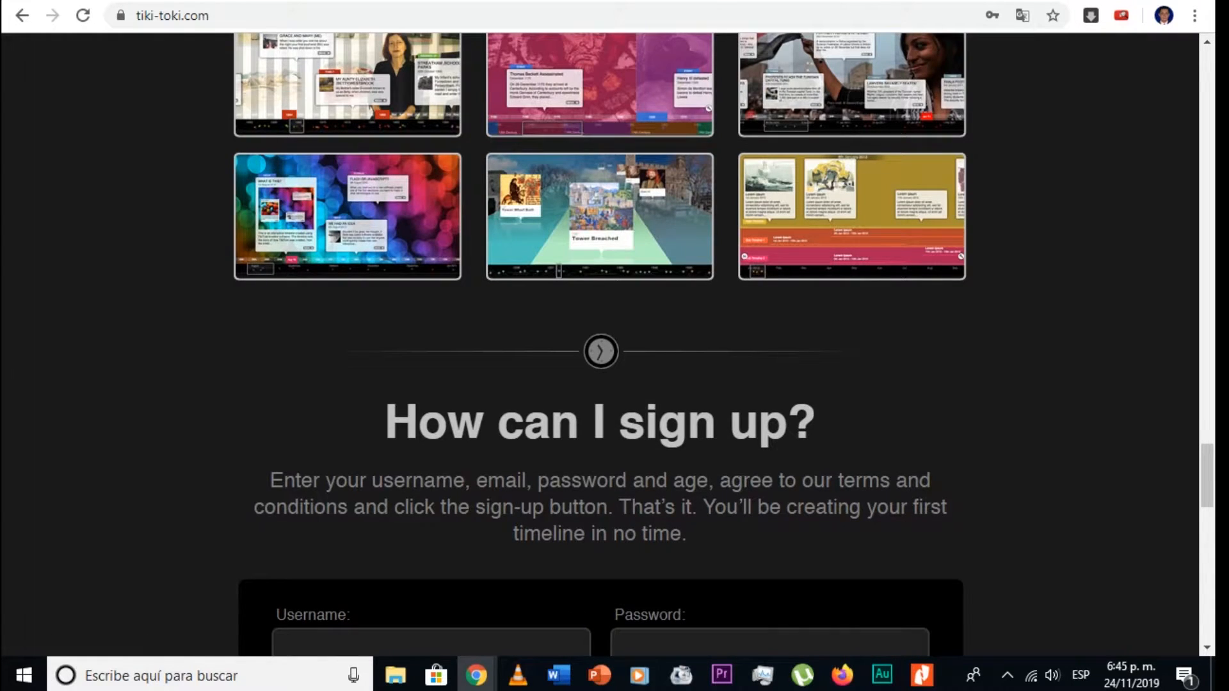
pyautogui.scroll(12, 600, 346)
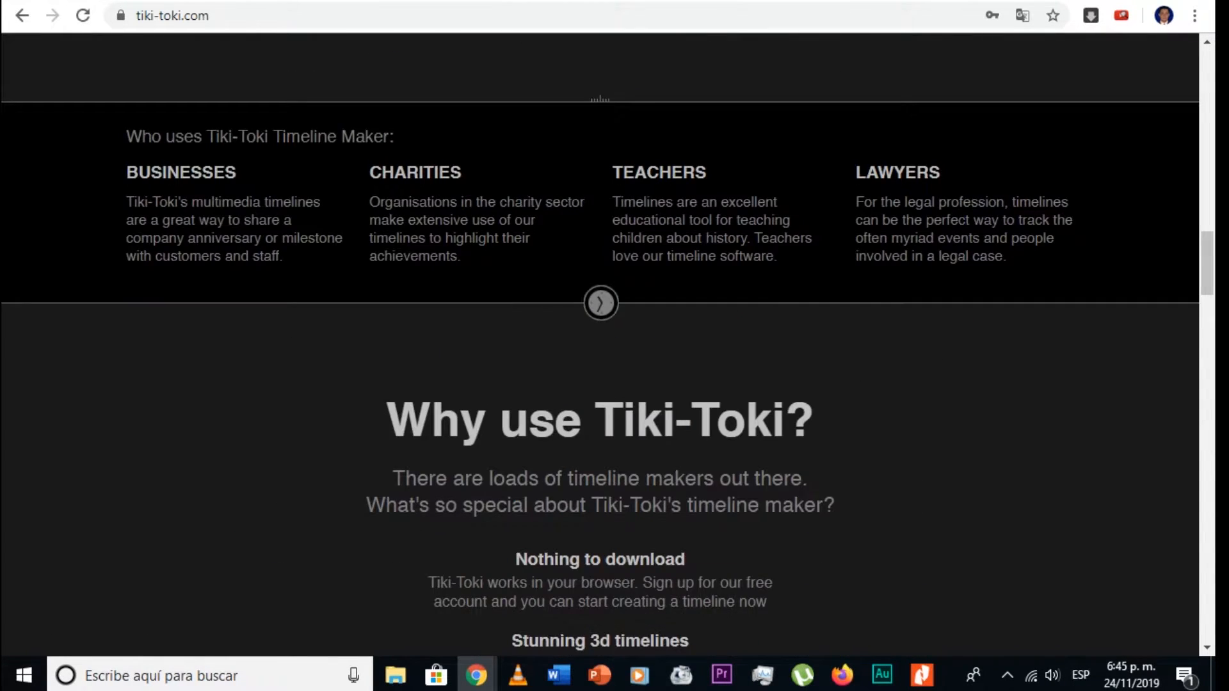
pyautogui.scroll(15, 600, 345)
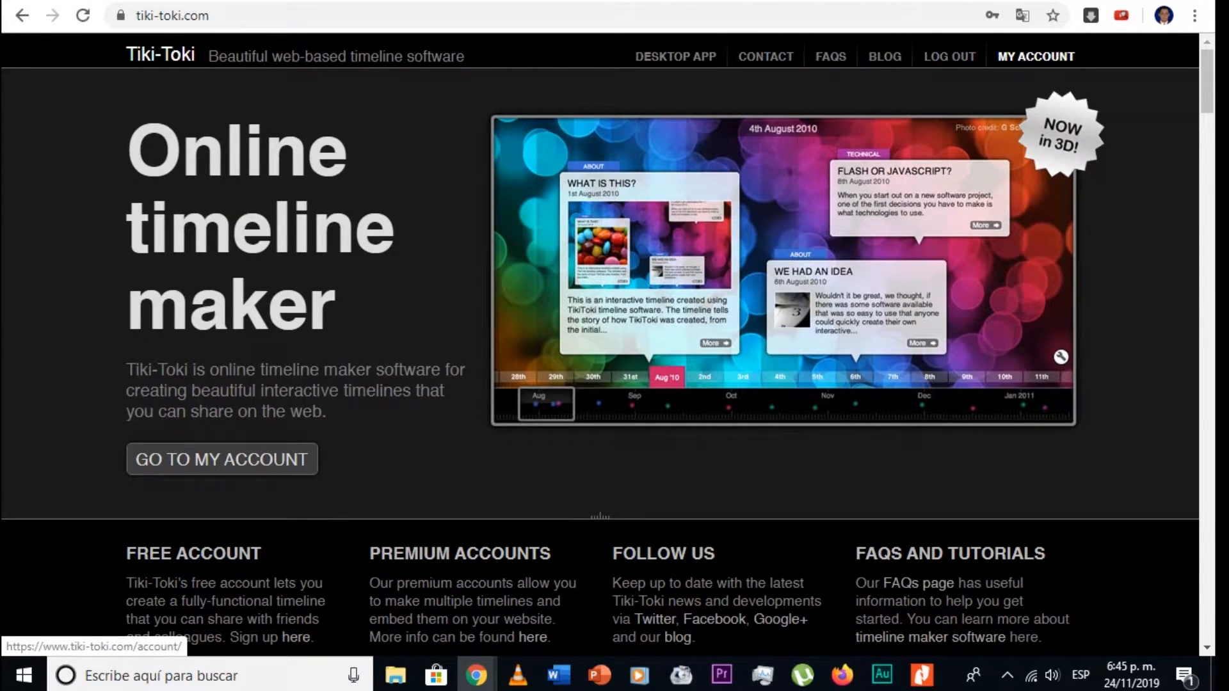
pyautogui.click(222, 459)
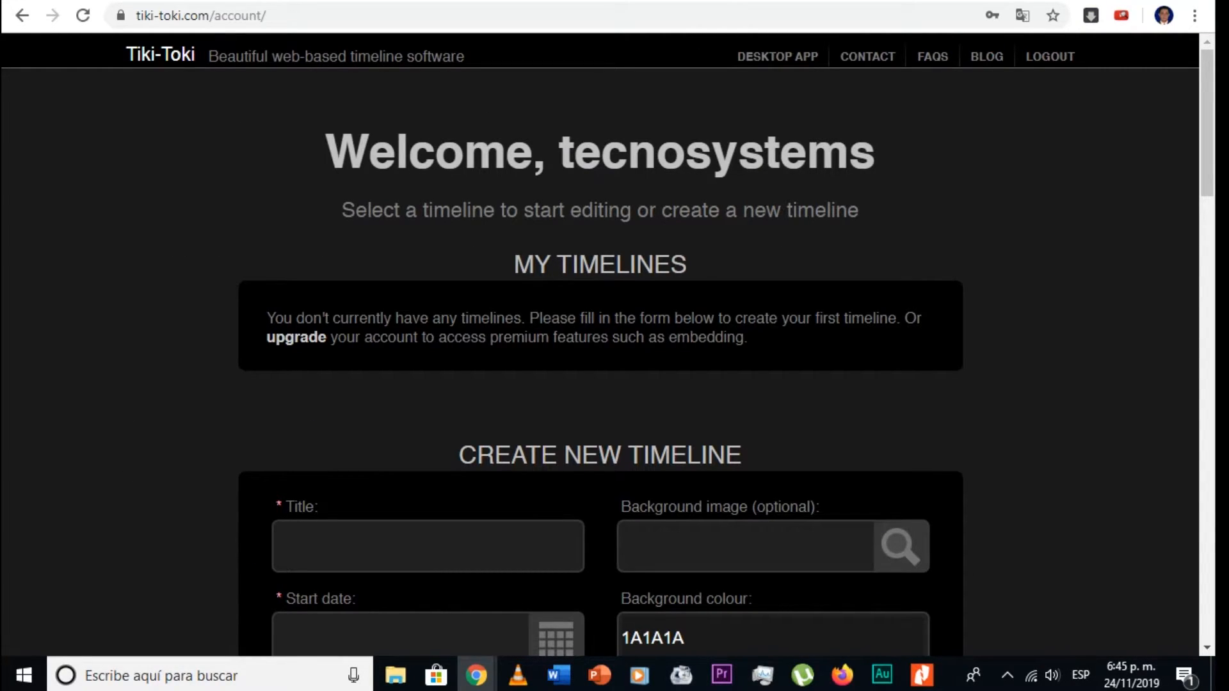
# Enter HISTORIA DE LA MAQUINA DE COSER as the title of the new timeline
pyautogui.scroll(-3, 607, 345)
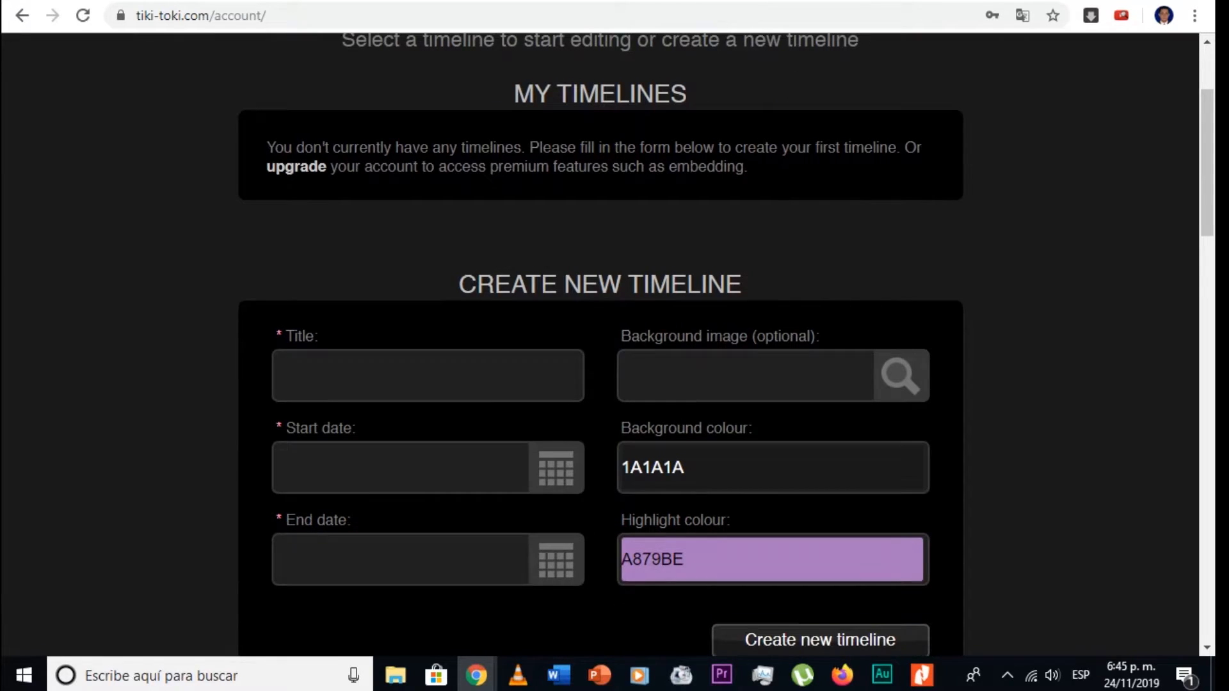
pyautogui.scroll(3, 607, 345)
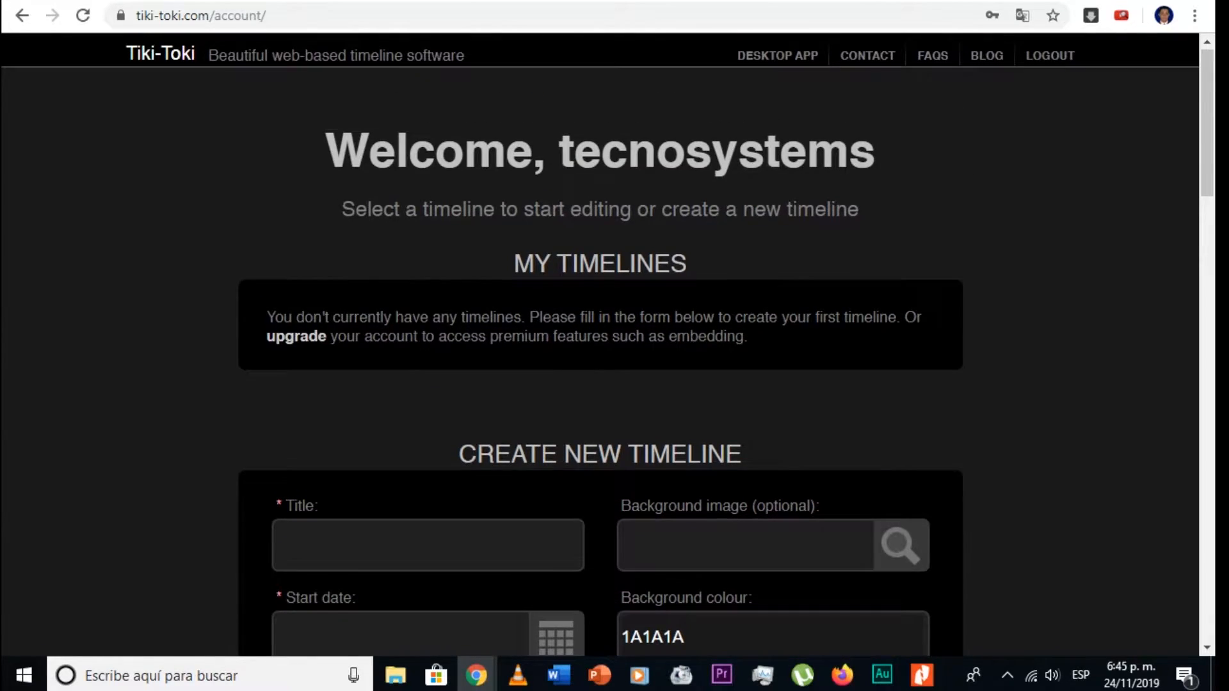
pyautogui.scroll(-4, 607, 346)
pyautogui.scroll(2, 607, 346)
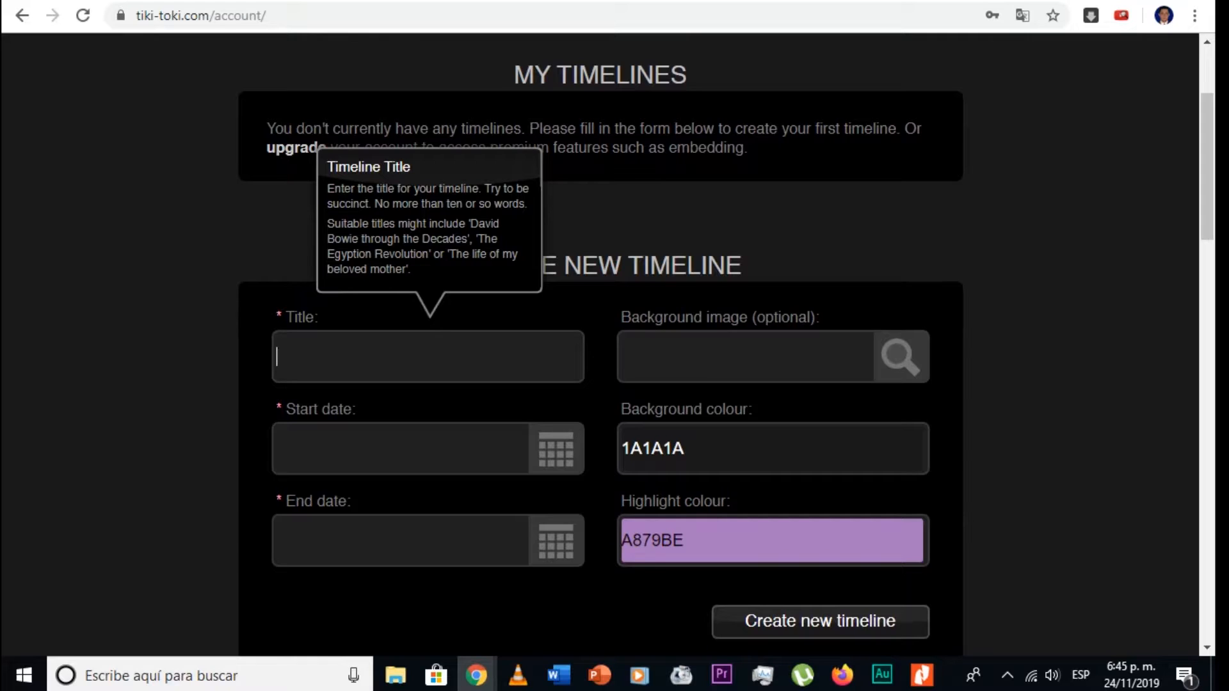
pyautogui.write('HISTORIA DE L')
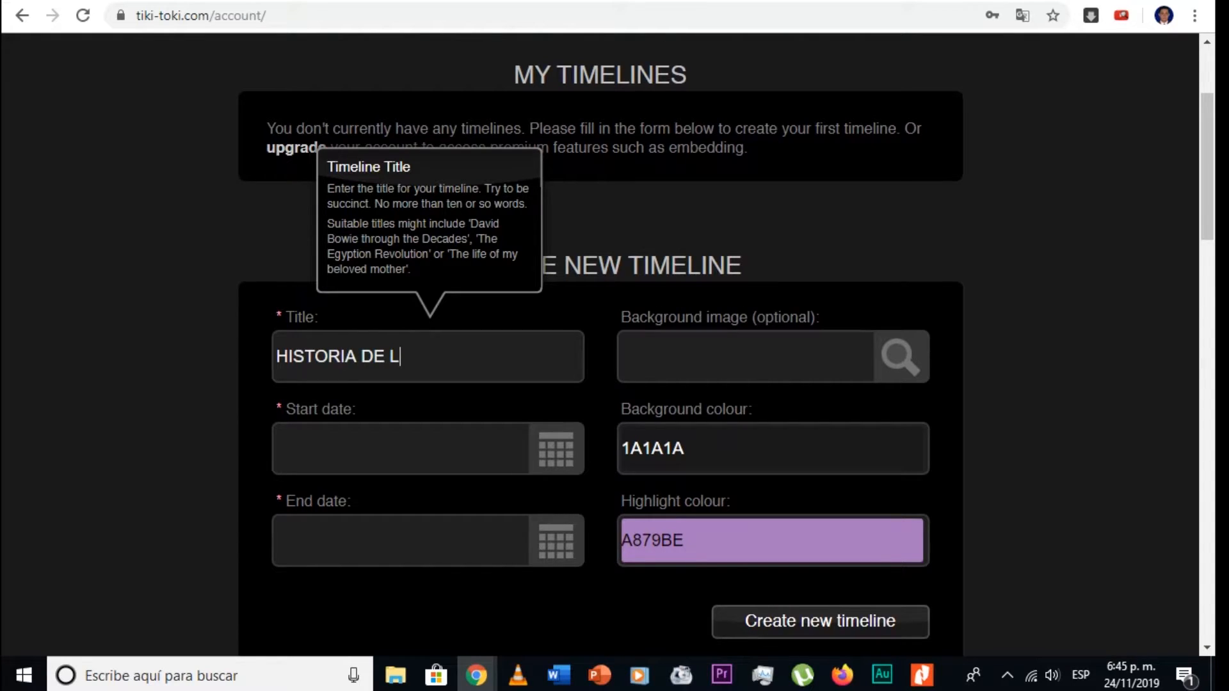
pyautogui.write('A MAQUINA ')
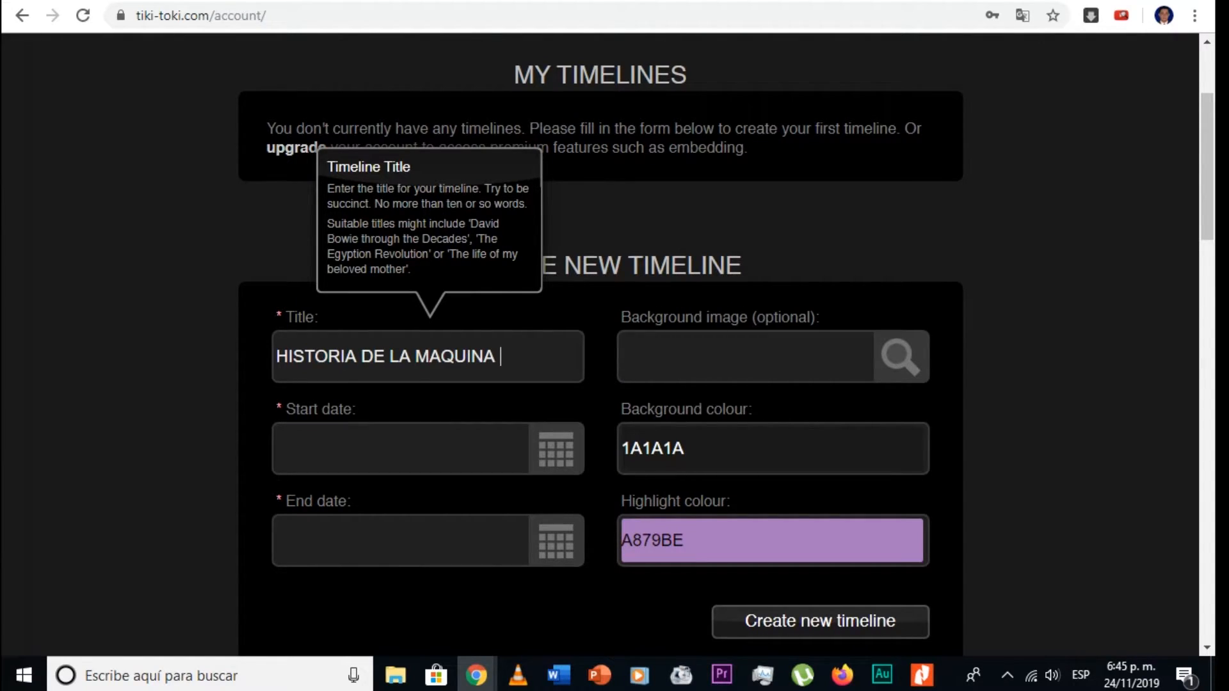
pyautogui.write('DE COSER')
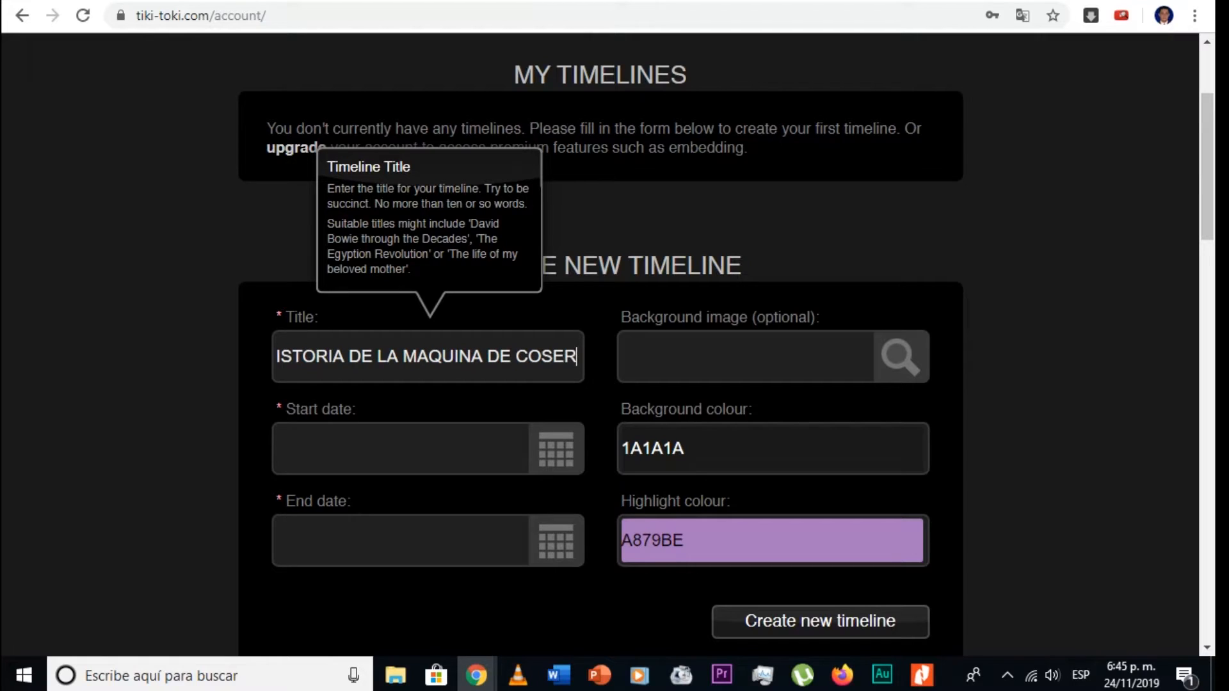
# Set the timeline's start date to 22 Jan 1800 at 00:00:00 using the date picker
pyautogui.click(277, 448)
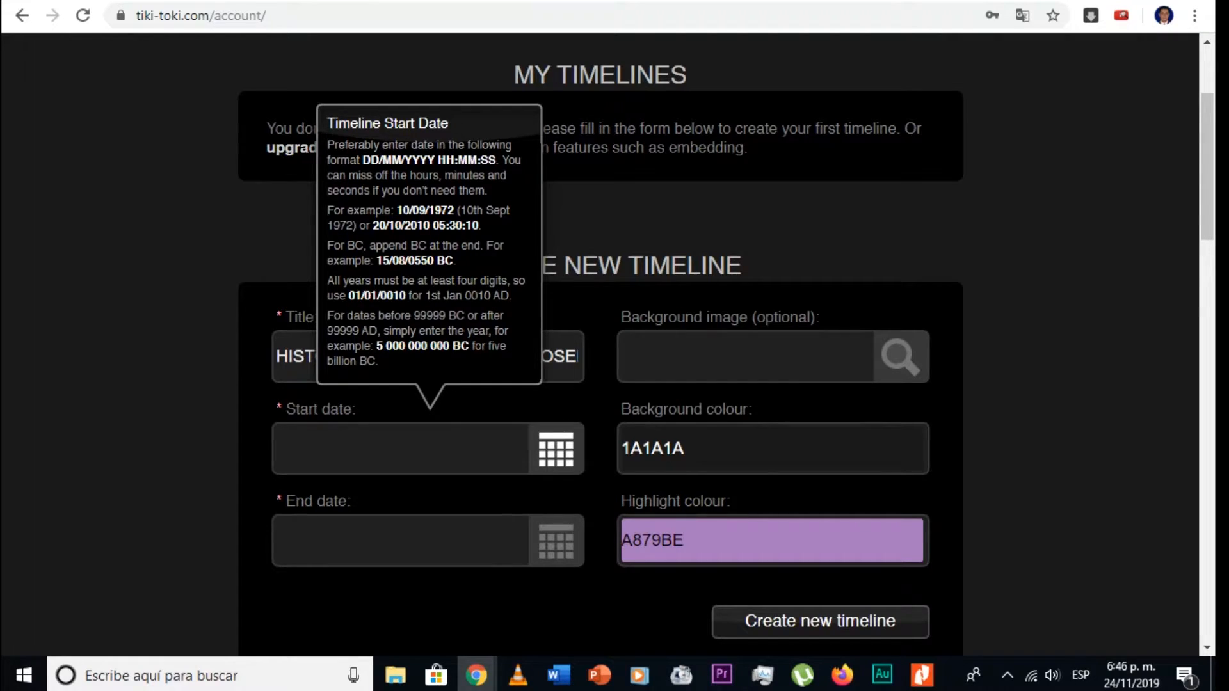
pyautogui.click(555, 449)
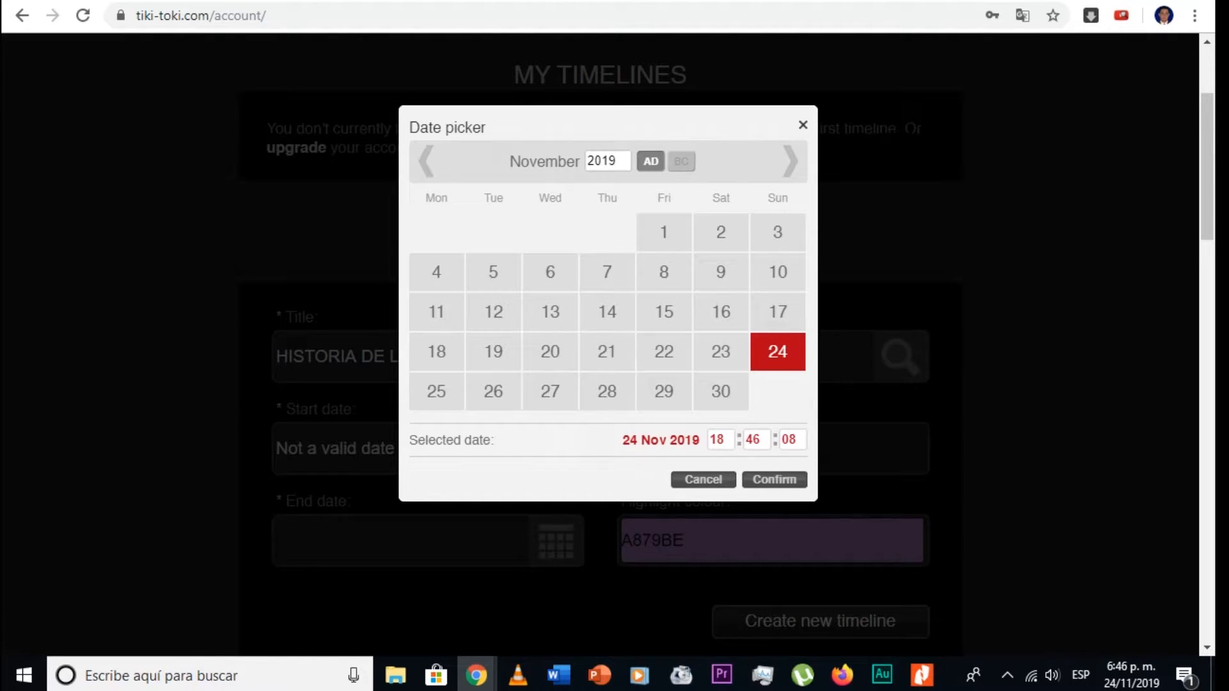
pyautogui.doubleClick(602, 161)
pyautogui.press('BackSpace')
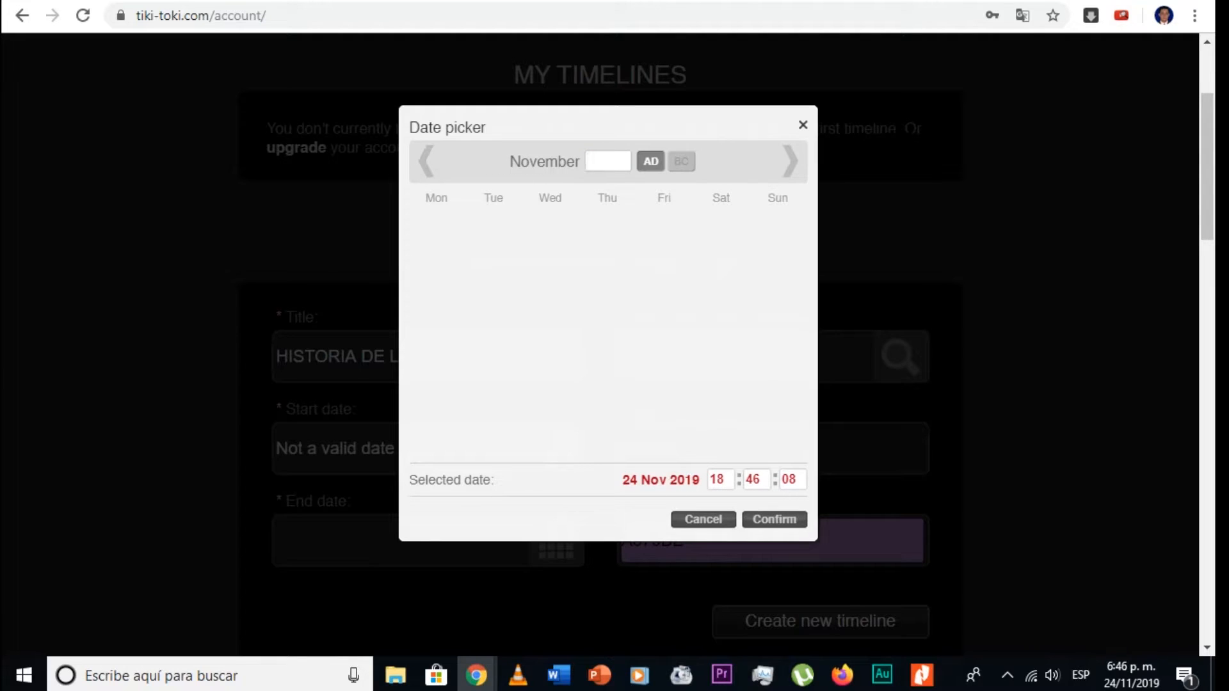
pyautogui.write('1800')
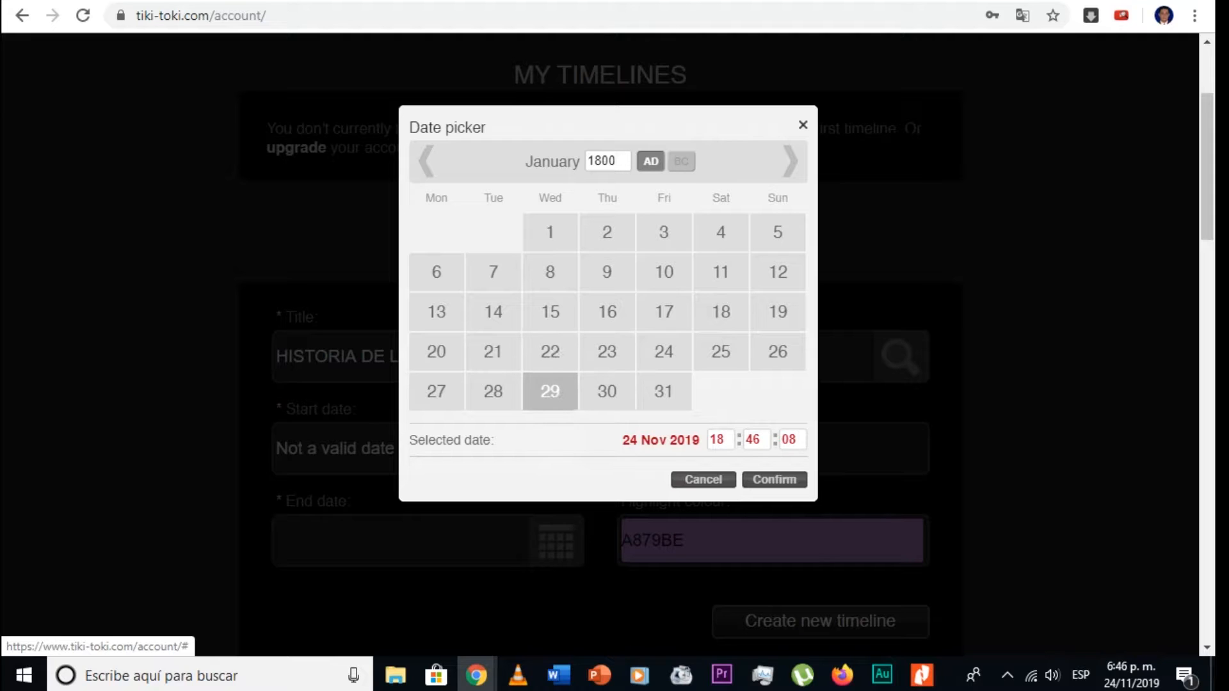
pyautogui.click(550, 352)
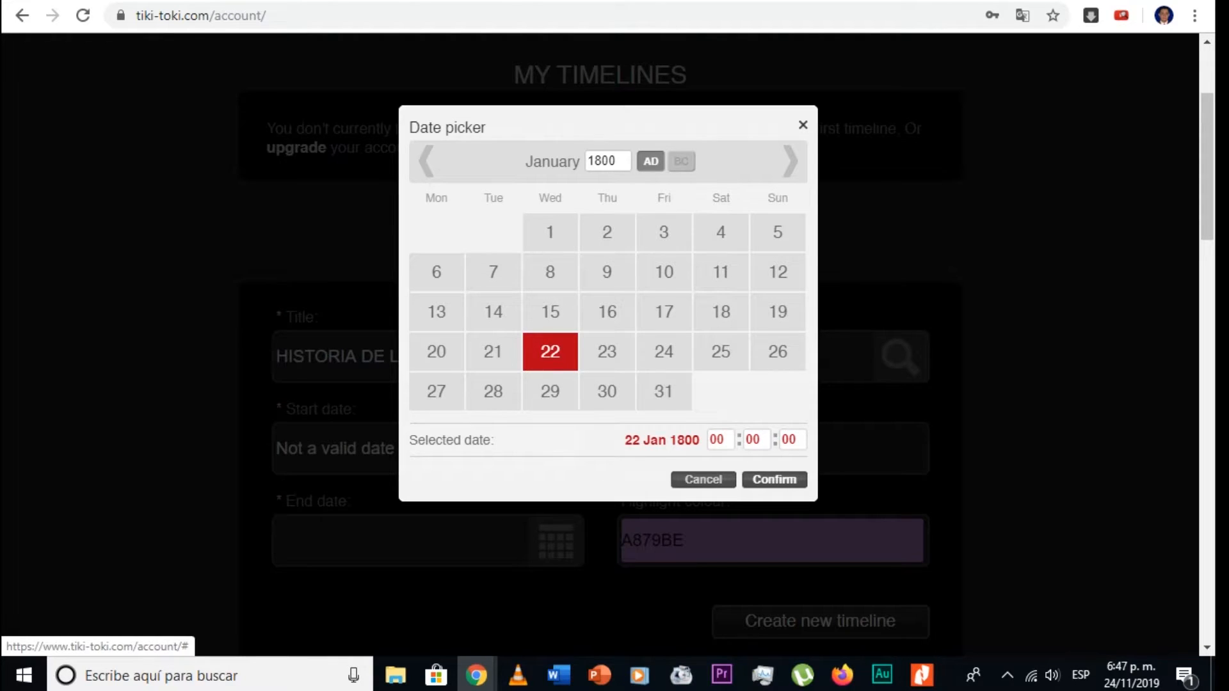
pyautogui.click(774, 479)
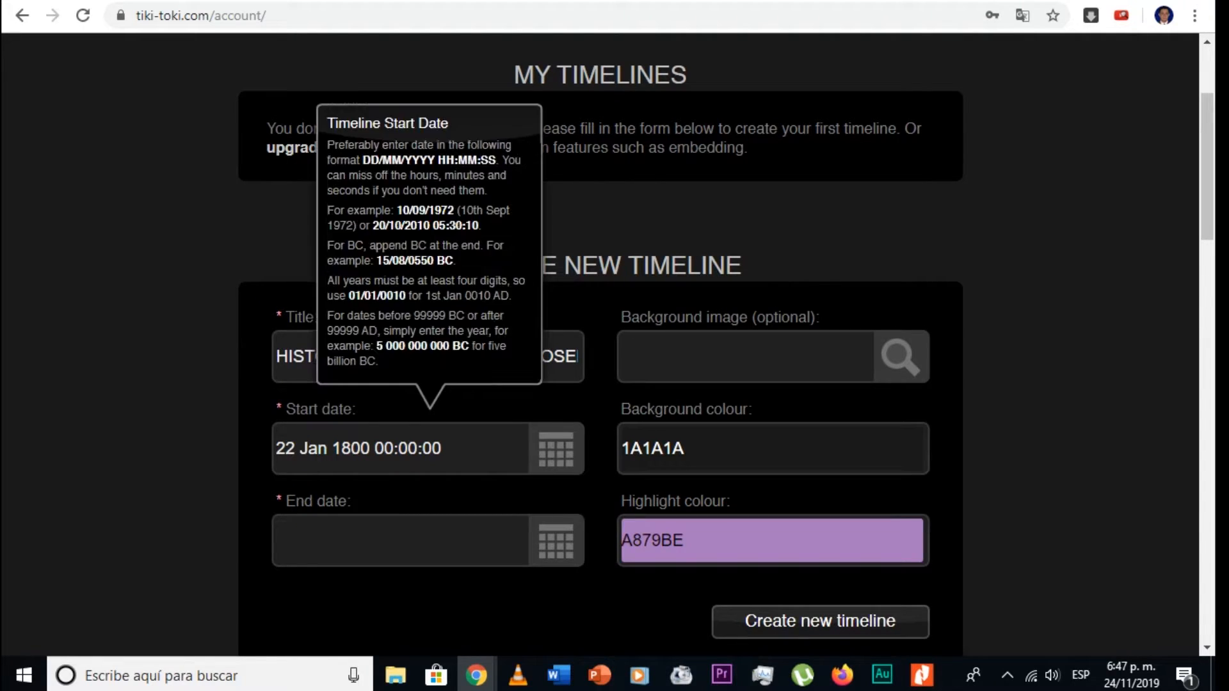
# Set the timeline's end date to 23 Nov 2019 using the date picker
pyautogui.click(402, 541)
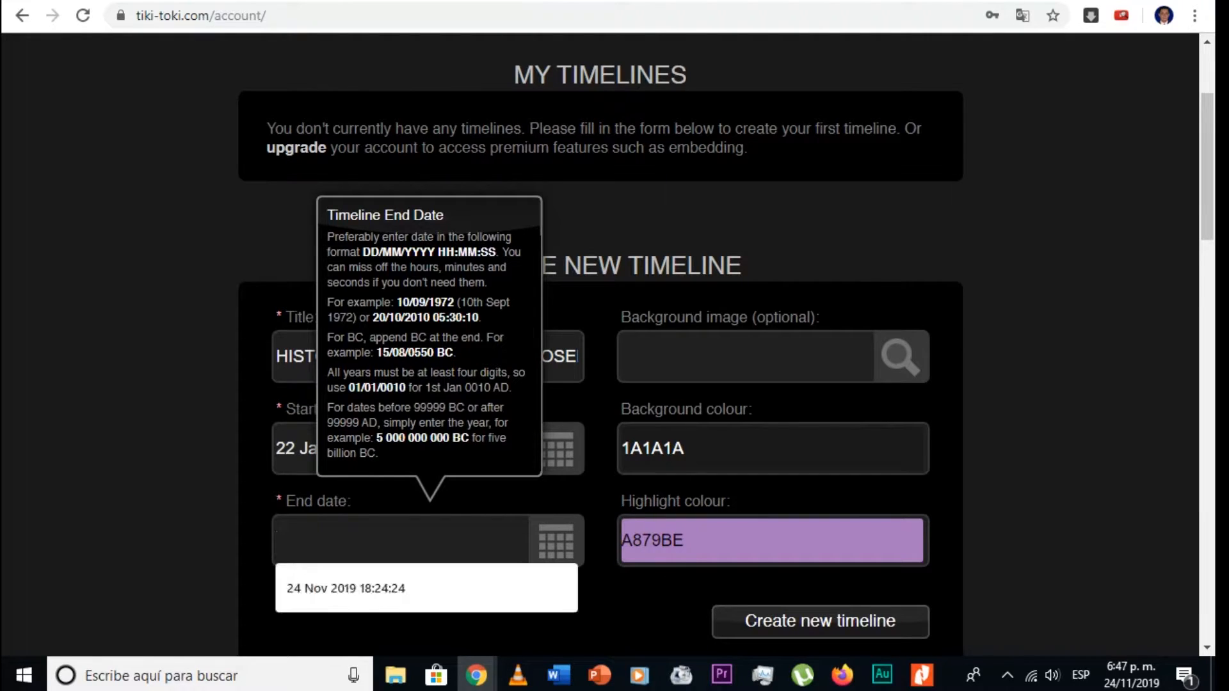
pyautogui.click(555, 541)
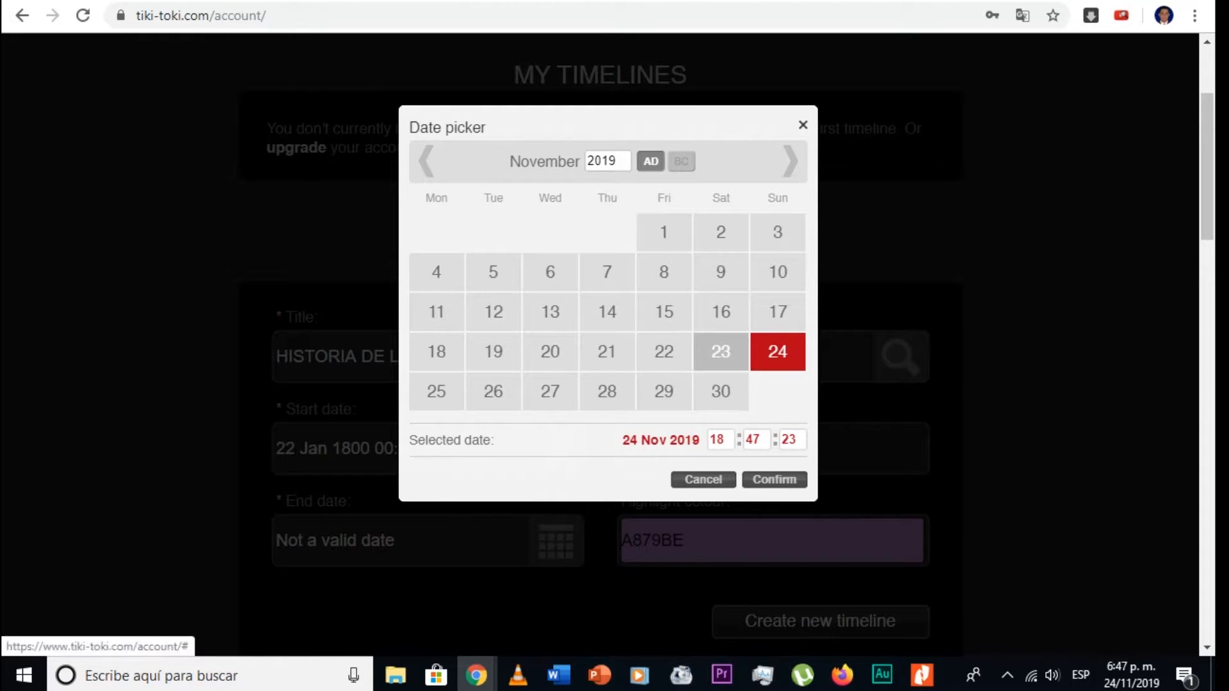
pyautogui.click(721, 352)
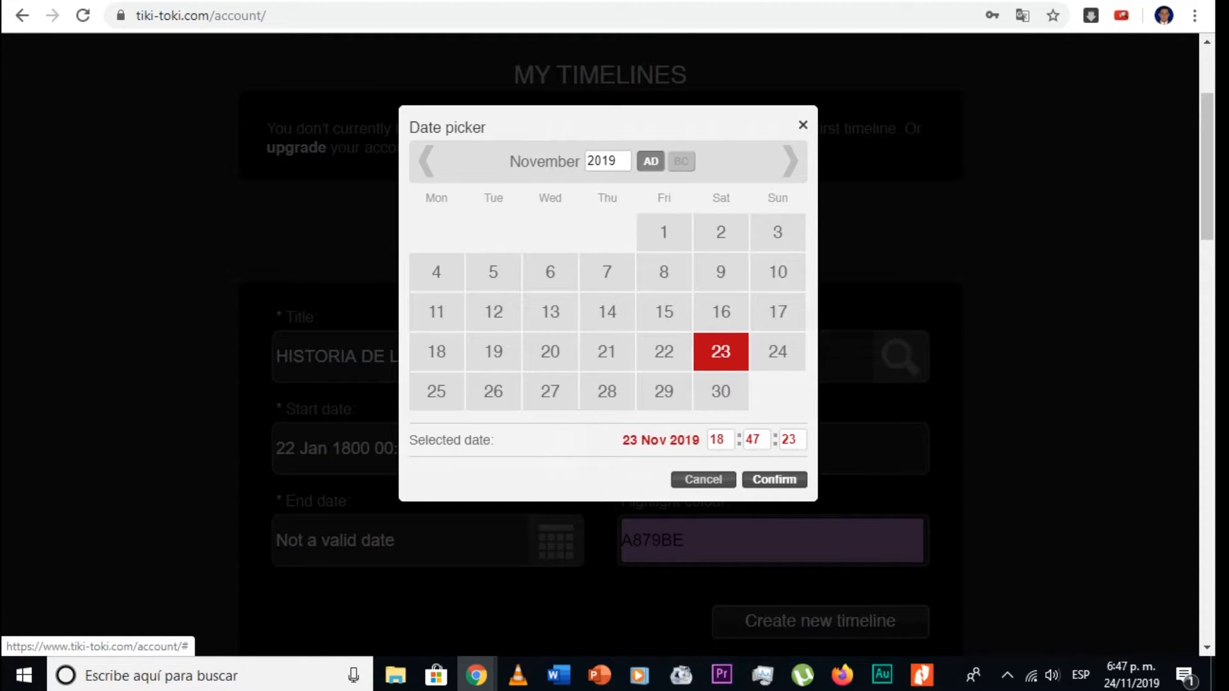
pyautogui.click(775, 480)
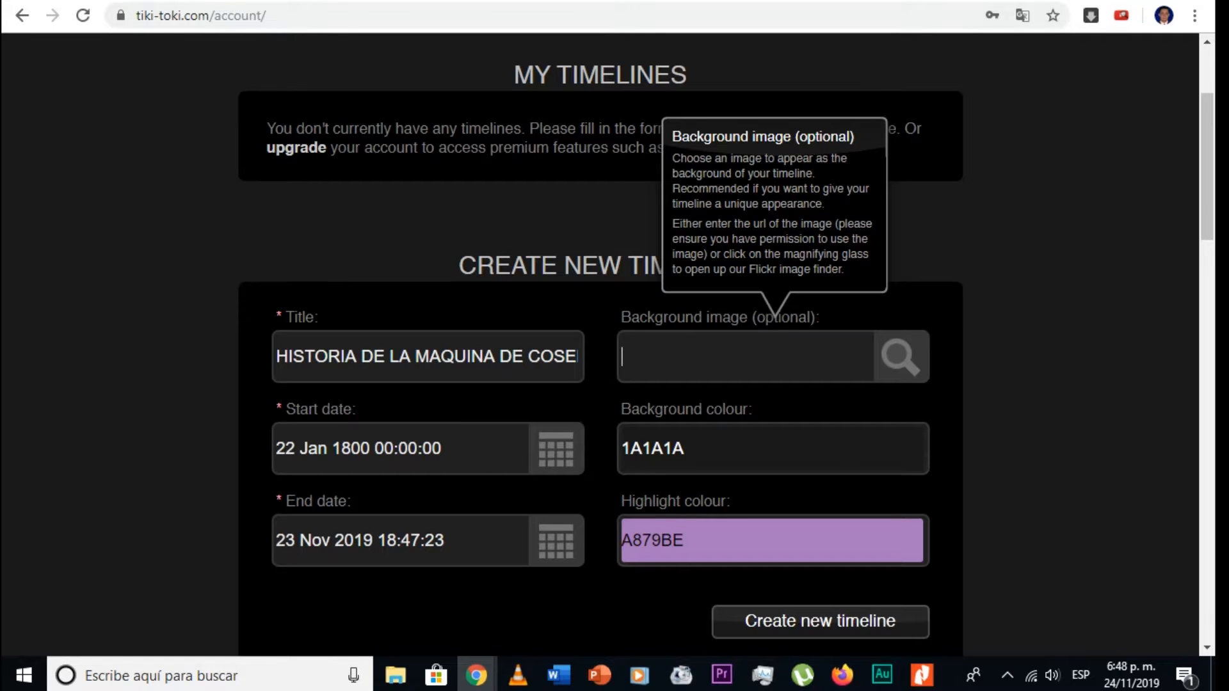
# View the background image of the El Computador timeline around the 1400s, and return to the new timeline form
pyautogui.click(160, 2)
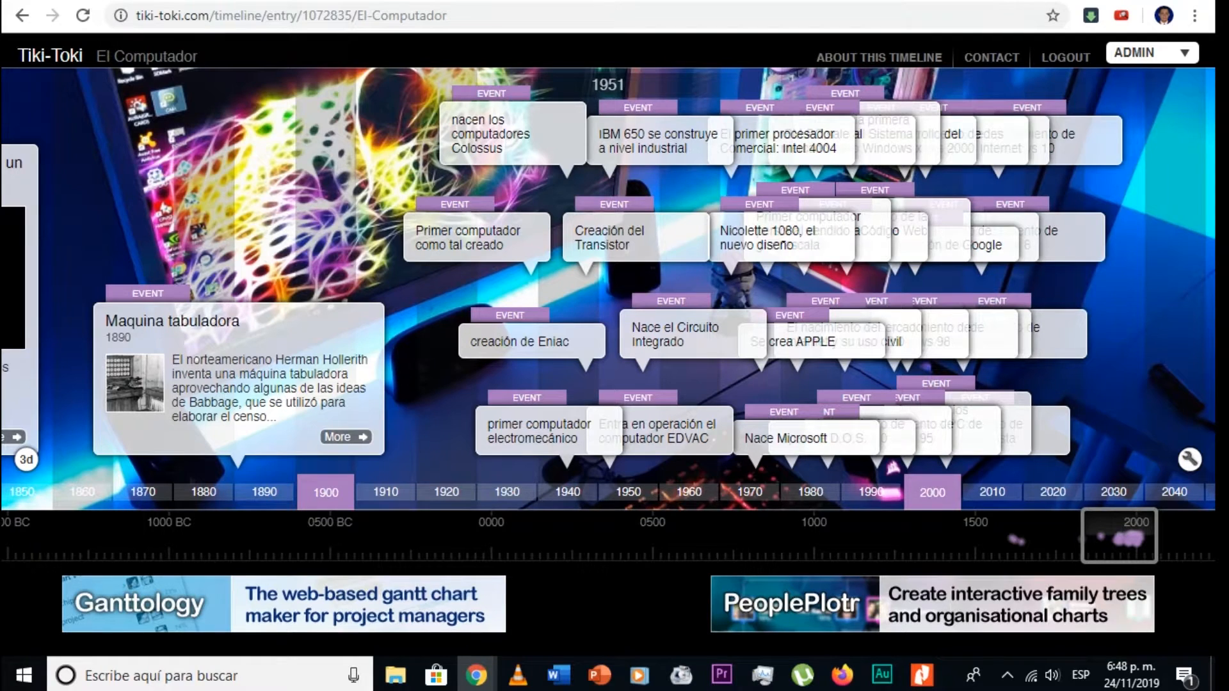
pyautogui.moveTo(1120, 538); pyautogui.dragTo(1018, 538)
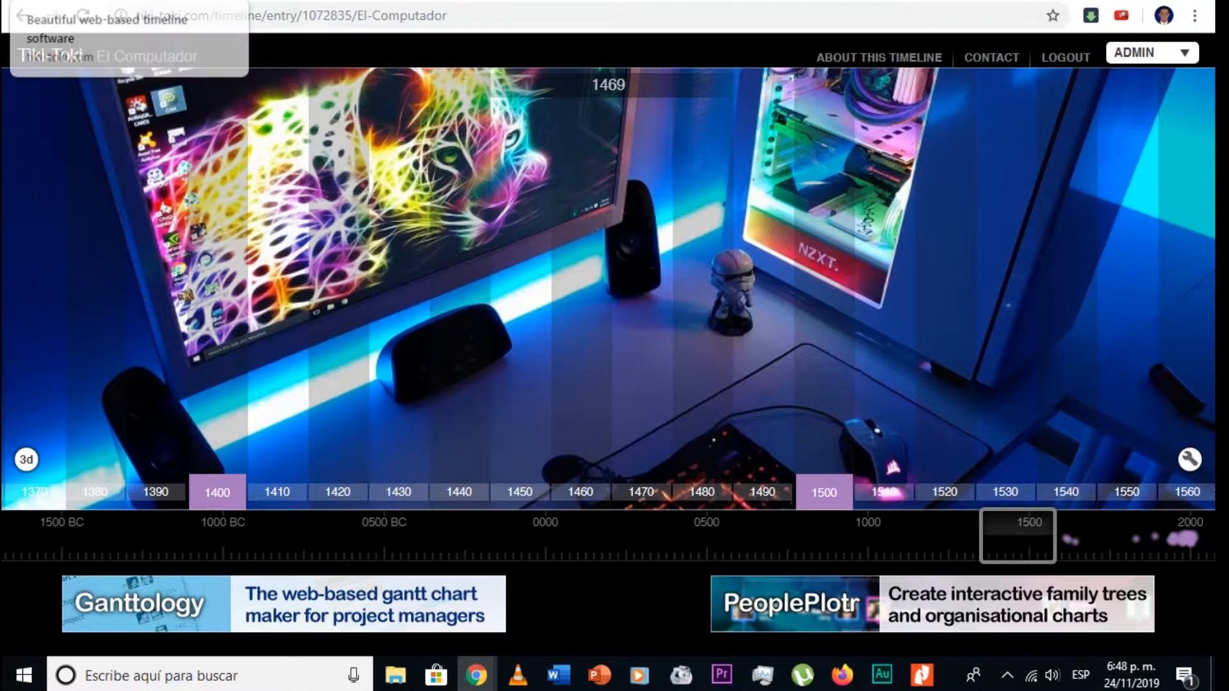
pyautogui.click(96, 2)
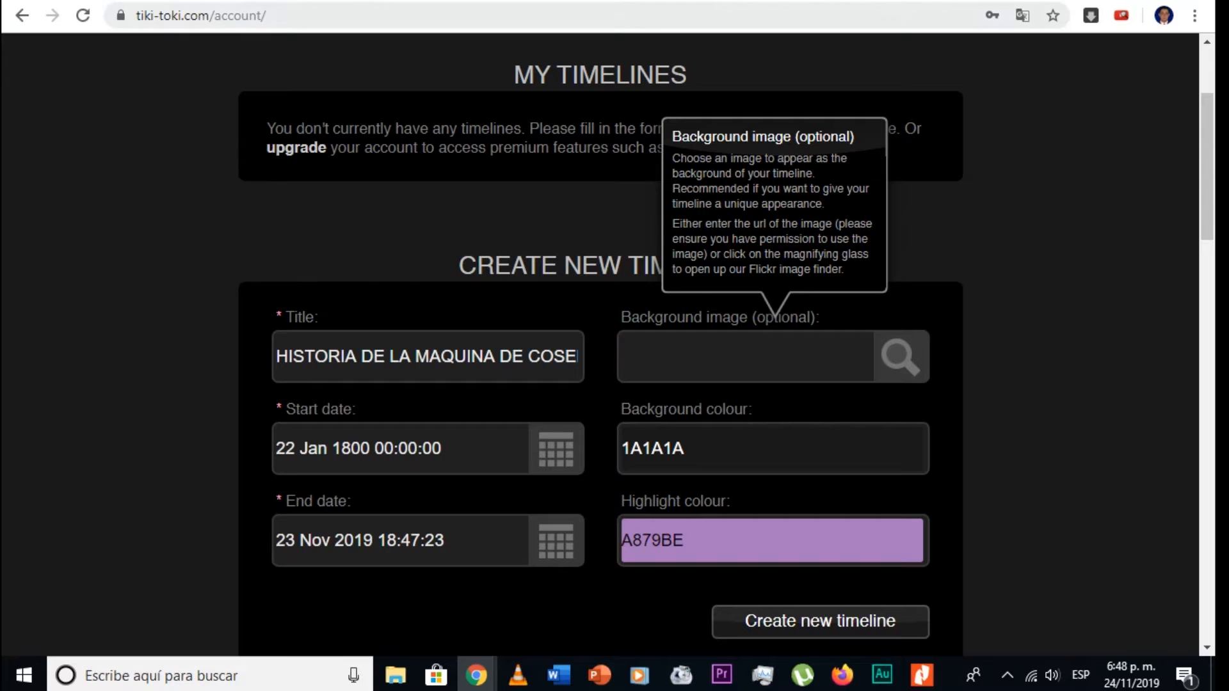
# In the Google Images results for sewing machines, copy the image address of the Timetoast picture of a wooden machine on black
pyautogui.click(800, 2)
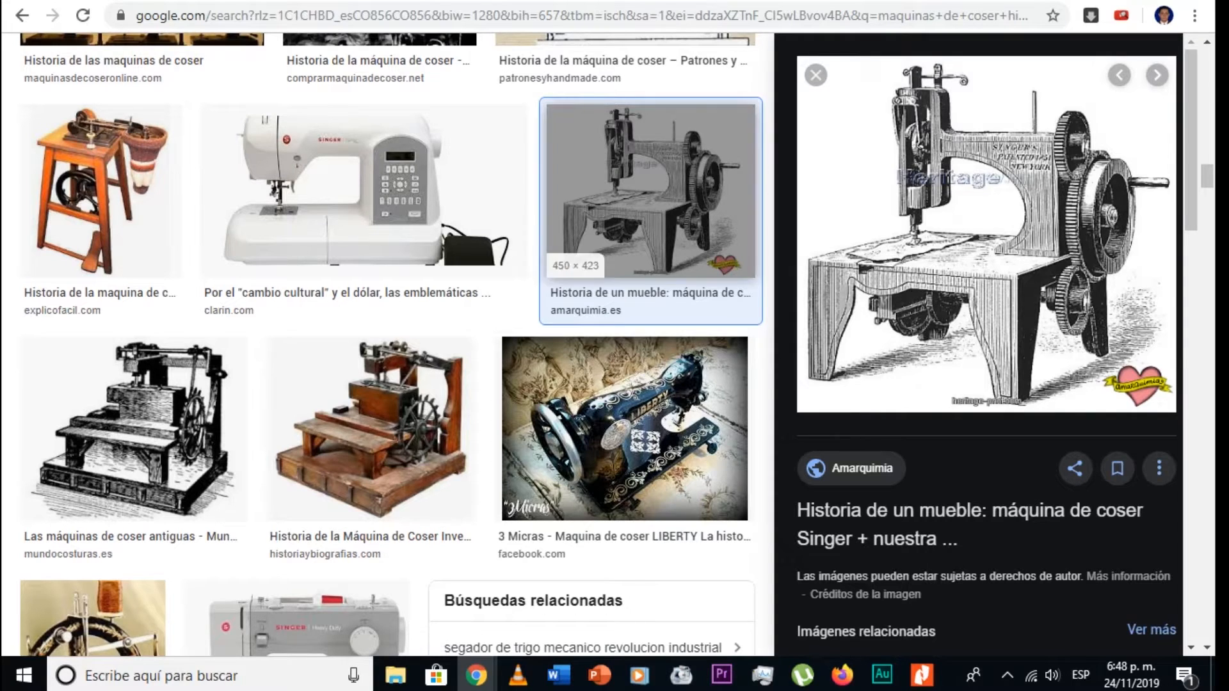
pyautogui.scroll(-3, 518, 225)
pyautogui.scroll(-5, 576, 256)
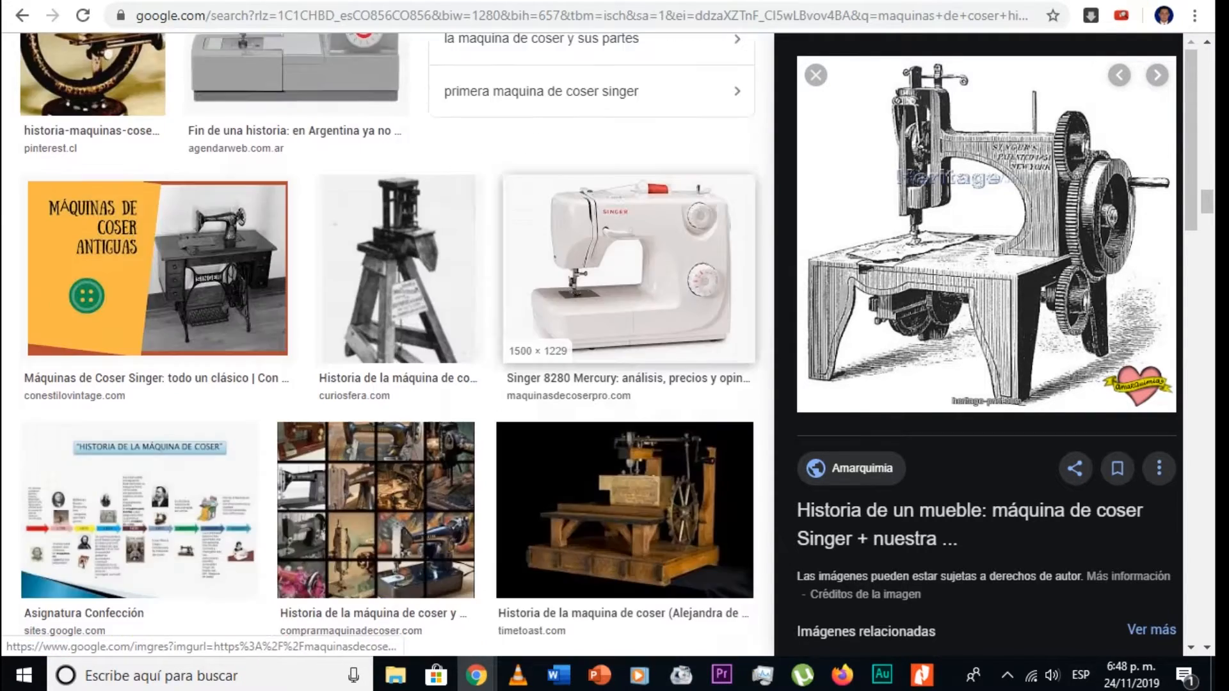
pyautogui.scroll(-3, 628, 288)
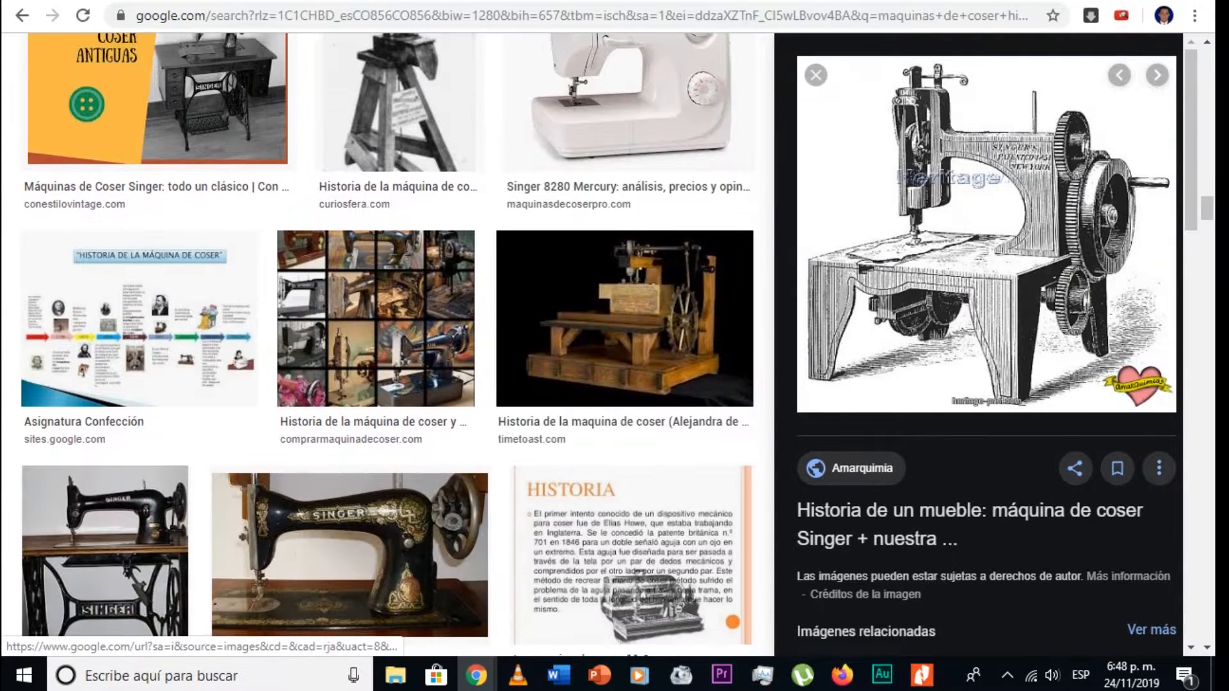
pyautogui.click(624, 320)
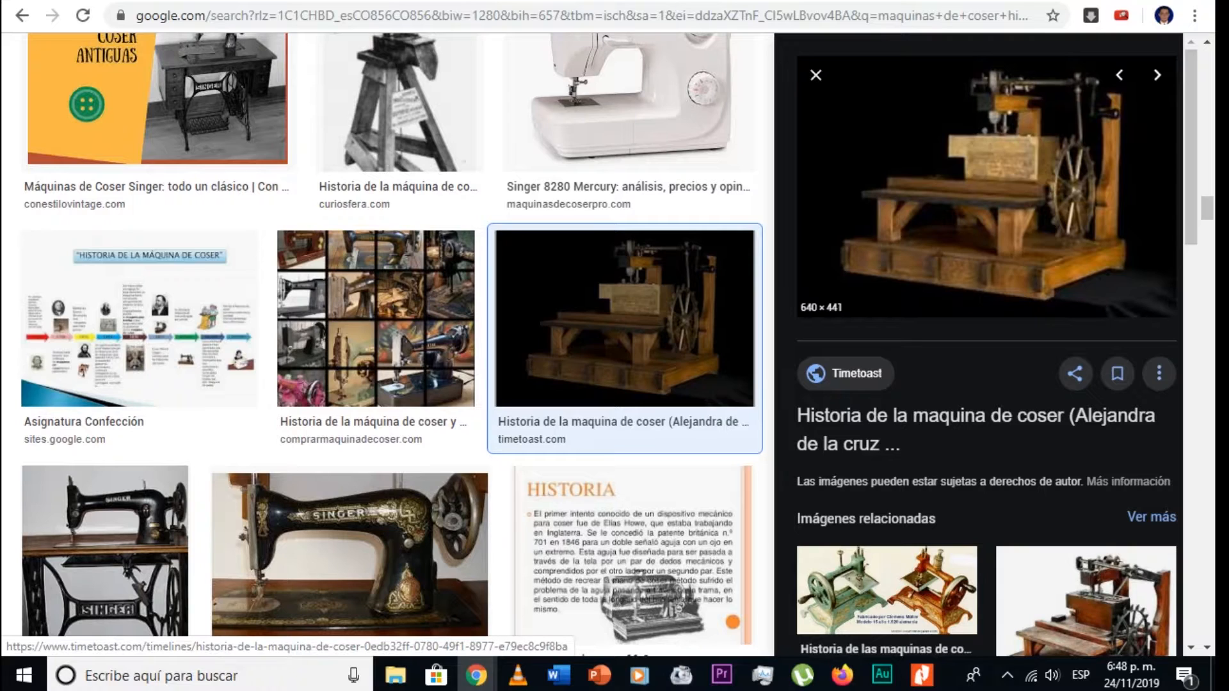
pyautogui.rightClick(854, 194)
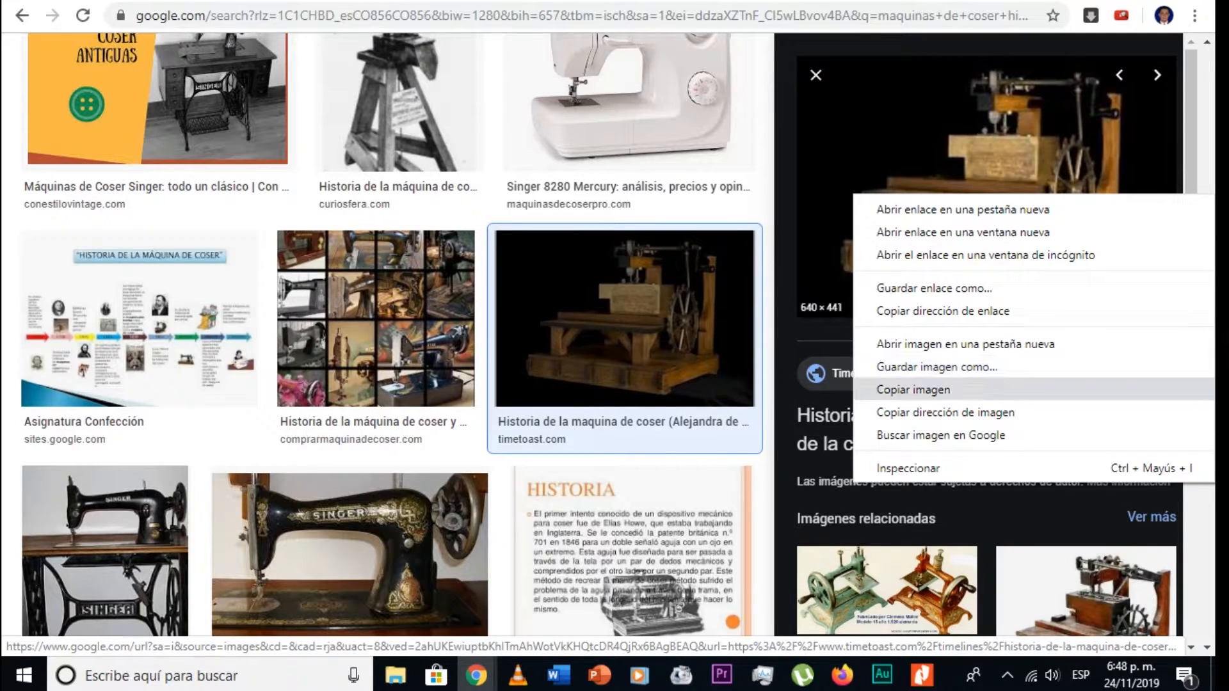
pyautogui.click(946, 413)
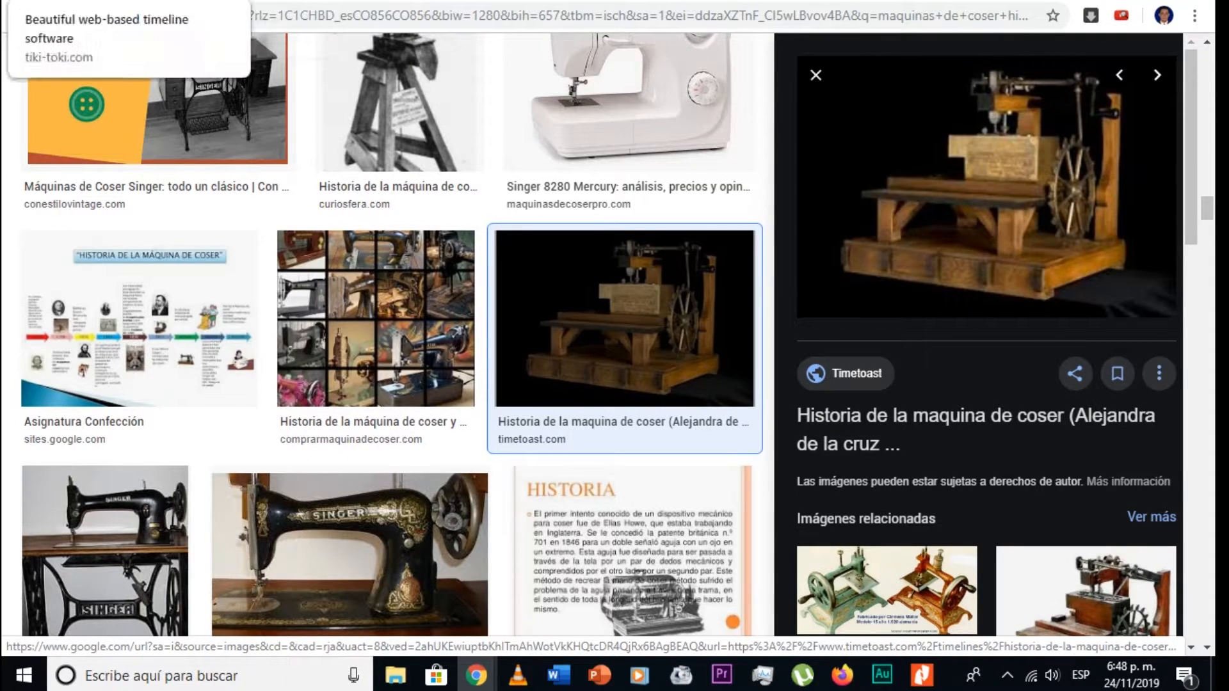
# Paste the copied image address as the new timeline's background image in the Tiki-Toki form
pyautogui.click(96, 2)
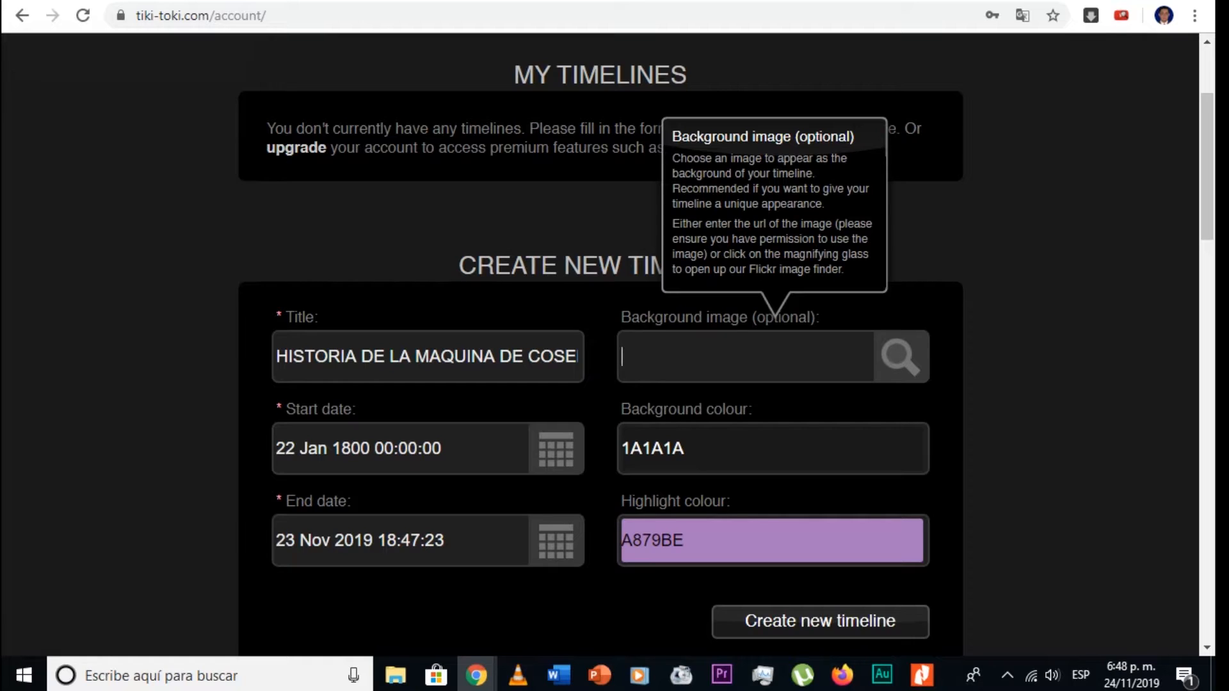
pyautogui.rightClick(637, 363)
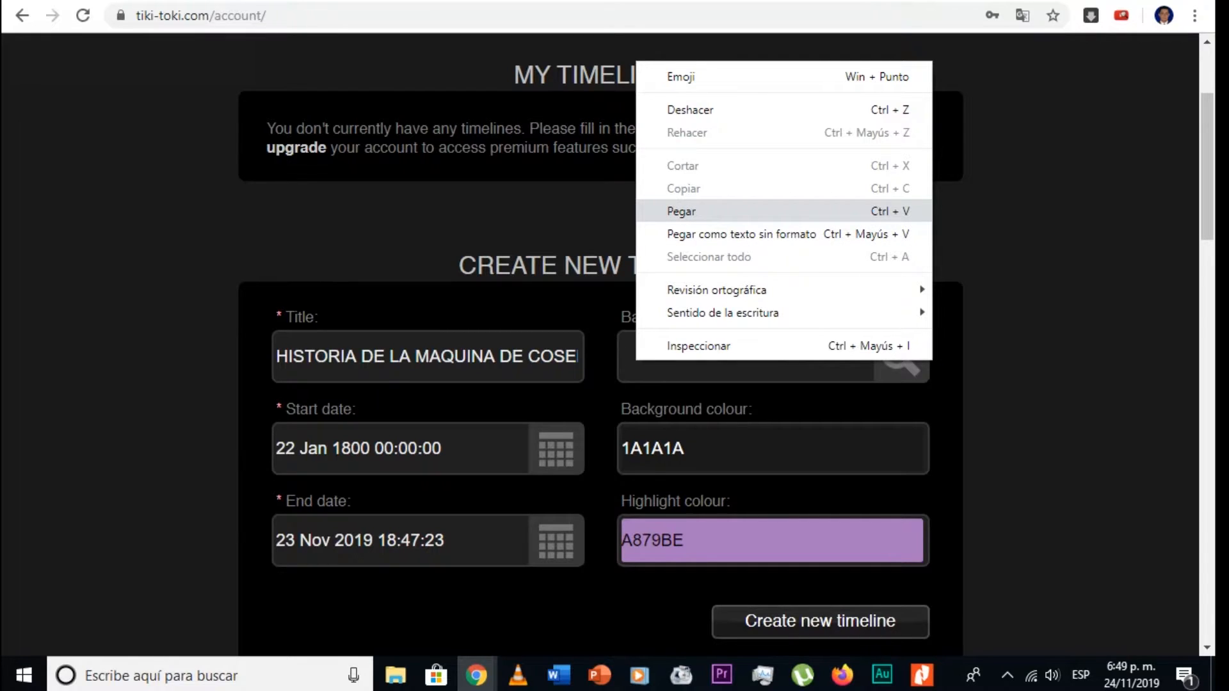
pyautogui.click(681, 212)
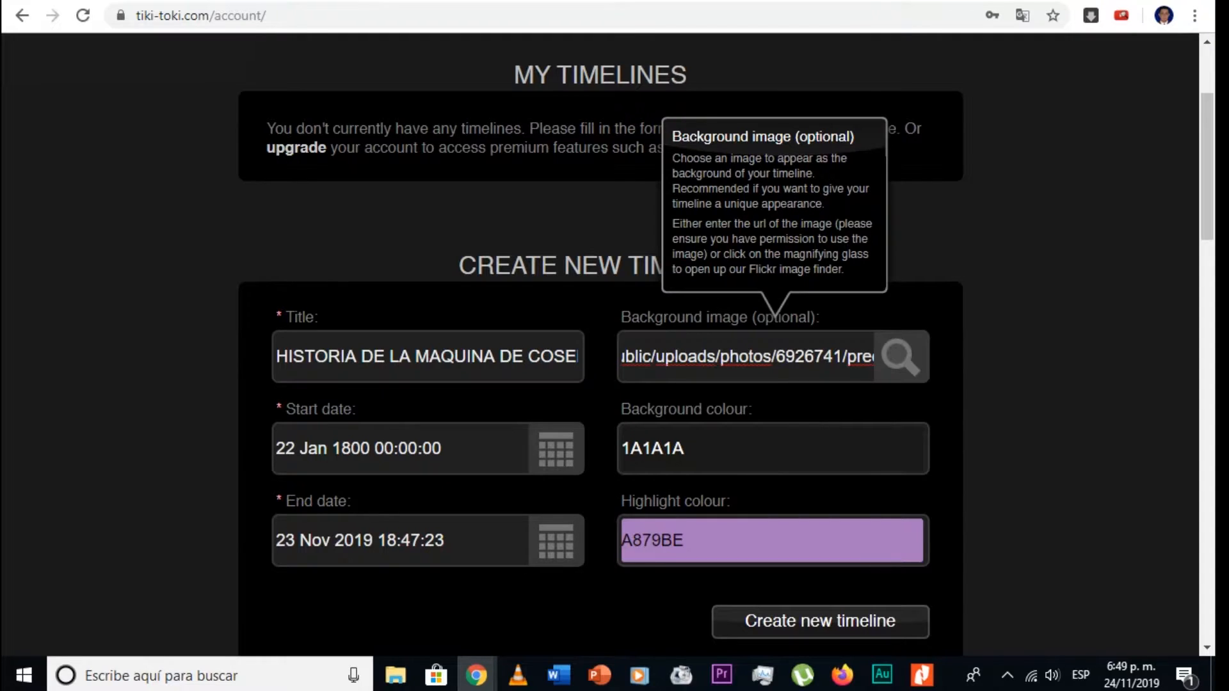
# Review the form's date, background image and background colour fields, and view the background colour picker without choosing another colour
pyautogui.press('Tab')
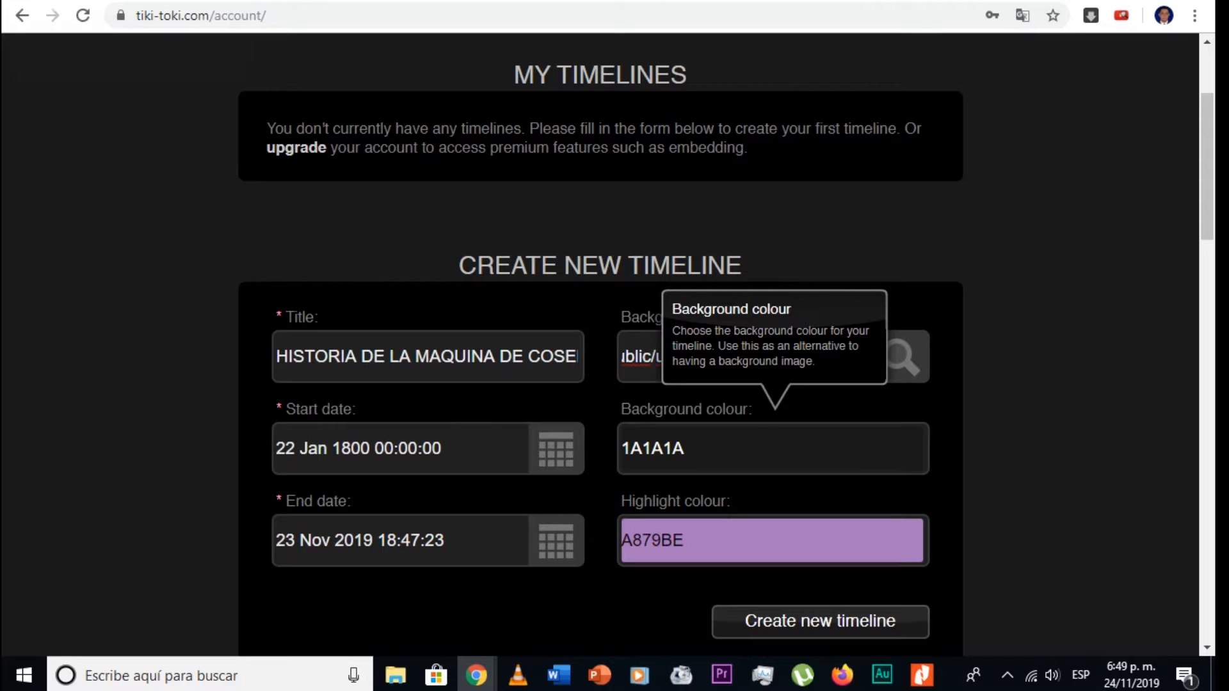
pyautogui.hotkey('shift', 'Tab')
pyautogui.hotkey('shift', 'Tab')
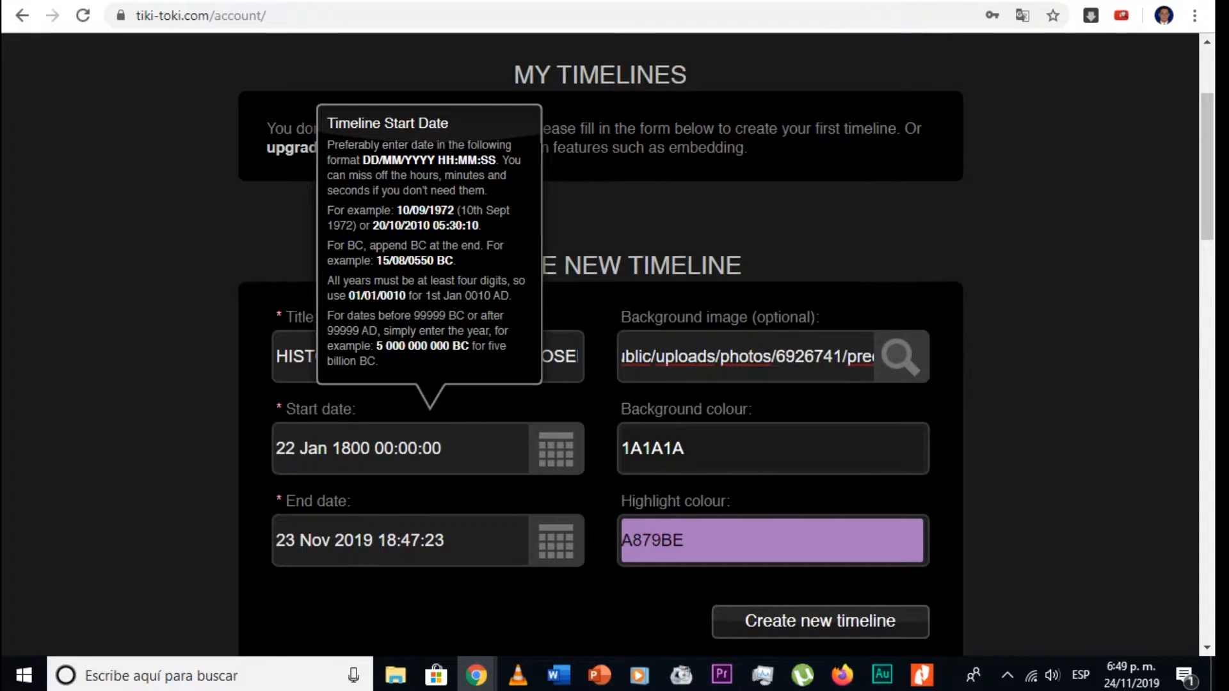
pyautogui.press('Tab')
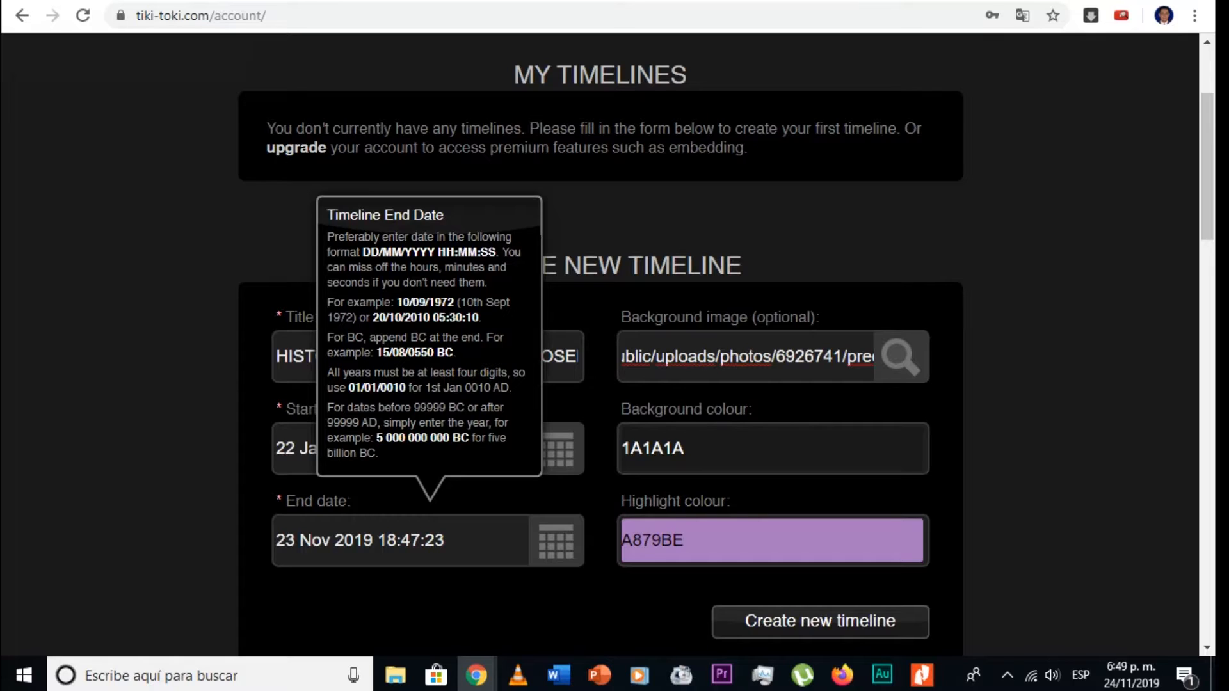
pyautogui.press('Tab')
pyautogui.press('Tab')
pyautogui.hotkey('shift', 'Tab')
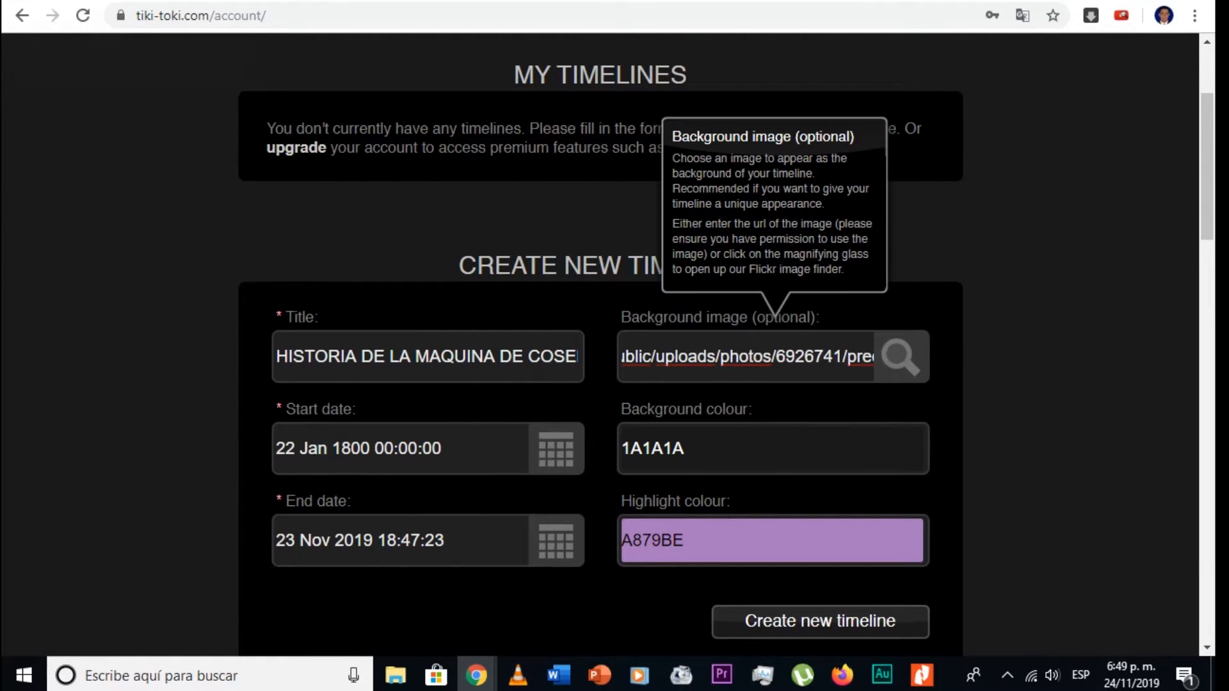
pyautogui.press('Tab')
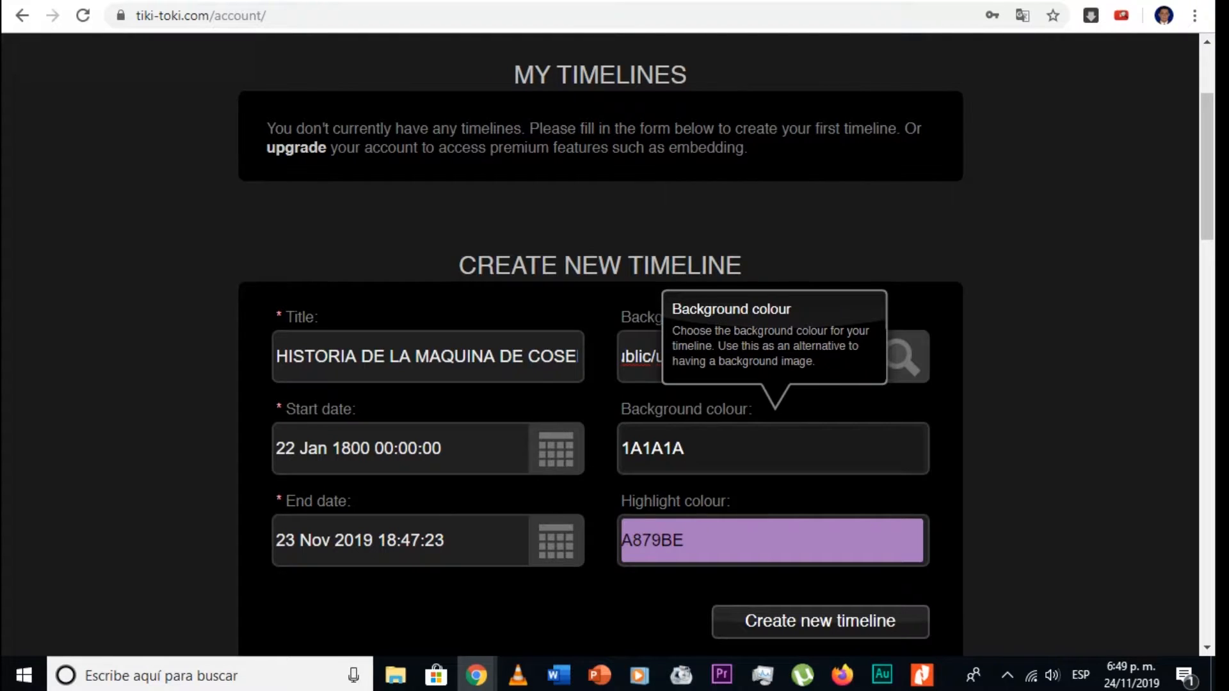
pyautogui.press('Tab')
pyautogui.click(774, 448)
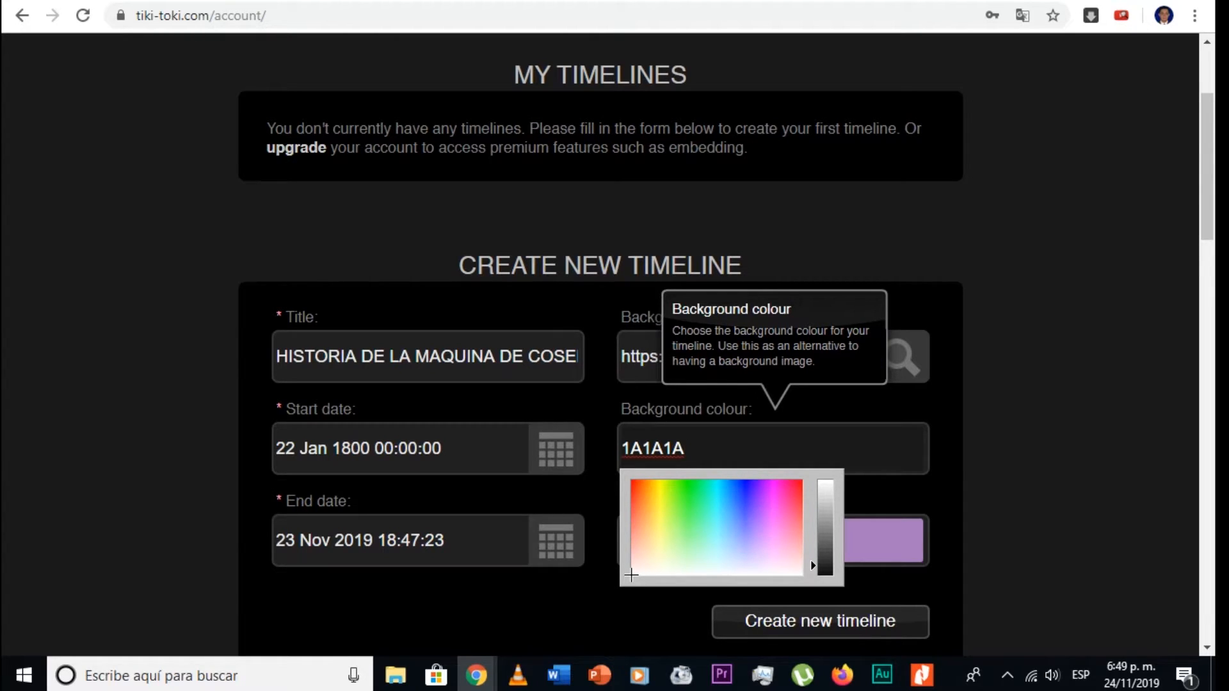
pyautogui.click(1024, 461)
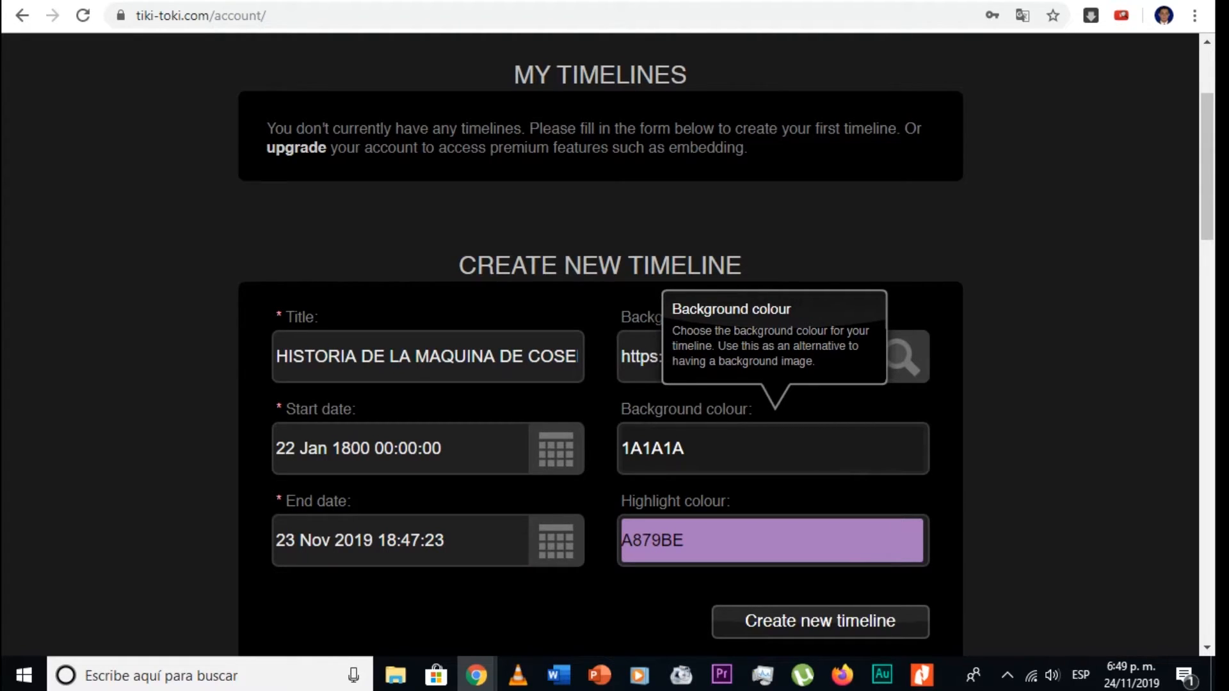
# Set the new timeline's background colour to the dark olive shade 1A1908 in the colour picker
pyautogui.click(774, 449)
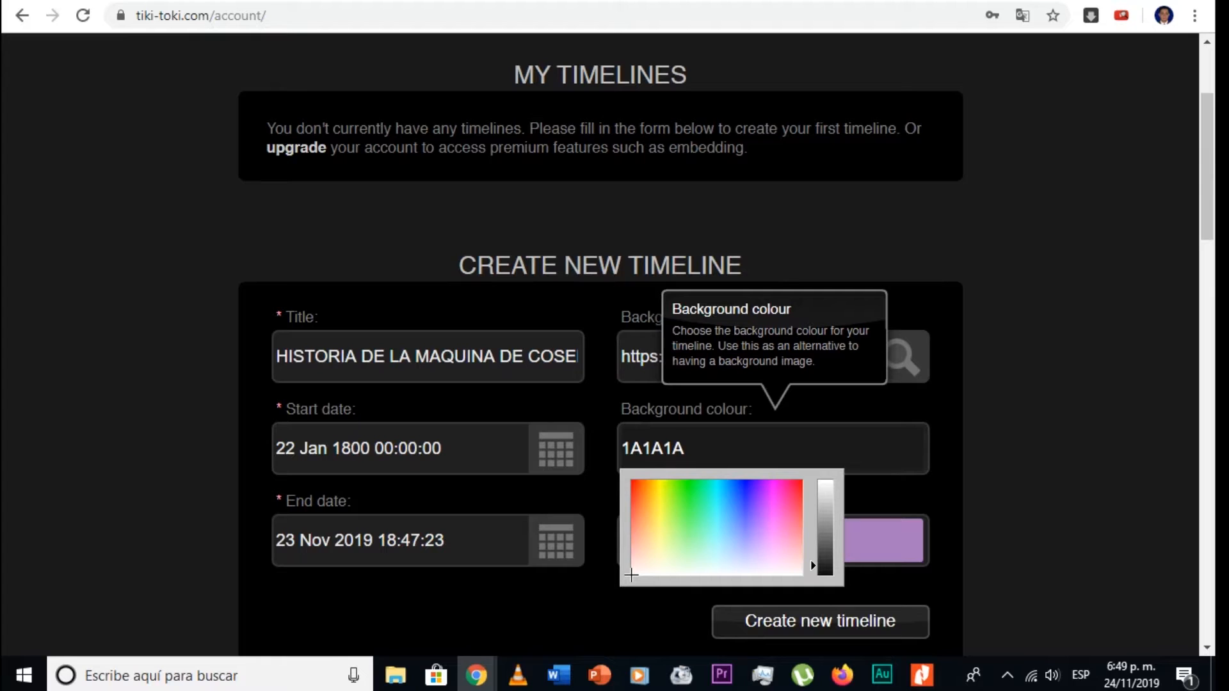
pyautogui.click(1025, 461)
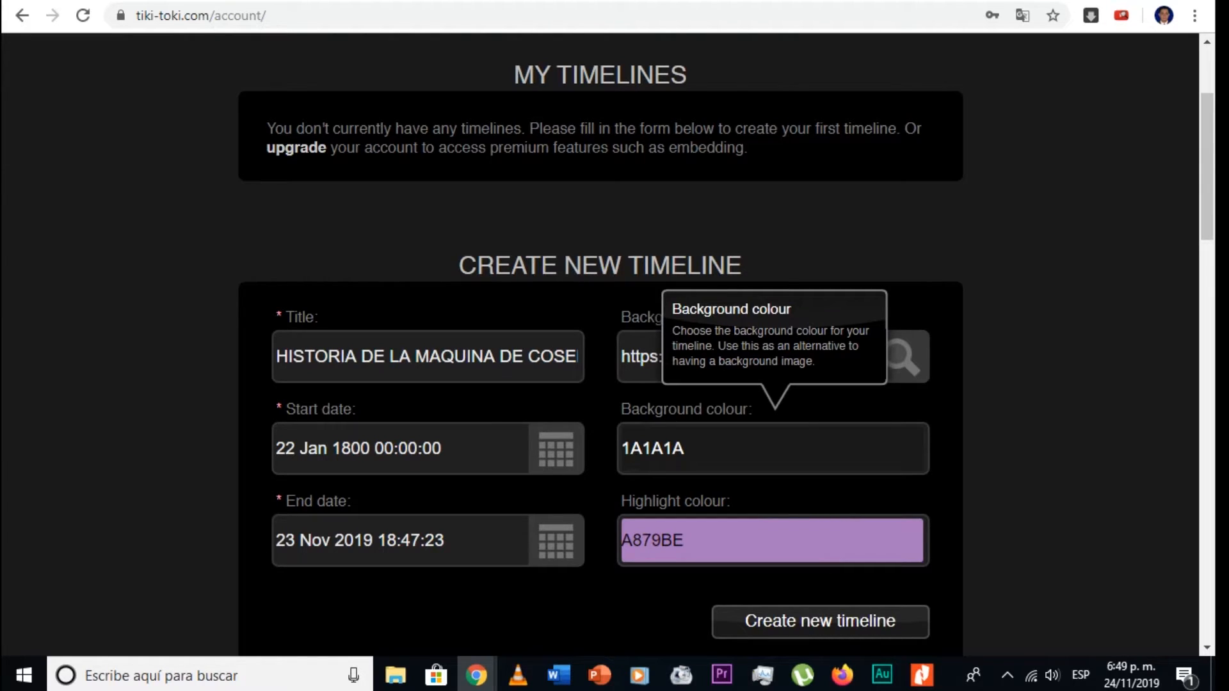
pyautogui.click(773, 449)
pyautogui.moveTo(631, 575); pyautogui.dragTo(658, 510)
pyautogui.click(769, 449)
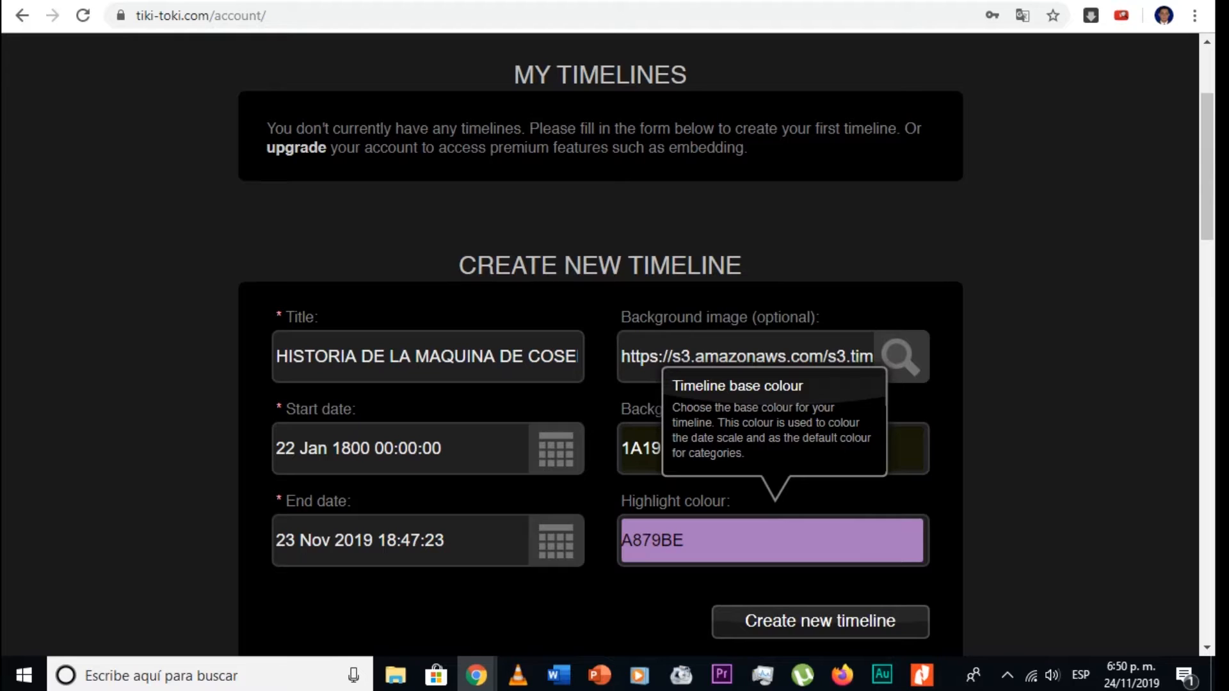
# Set the timeline's highlight colour to the green 41BE22 in the colour picker
pyautogui.click(775, 541)
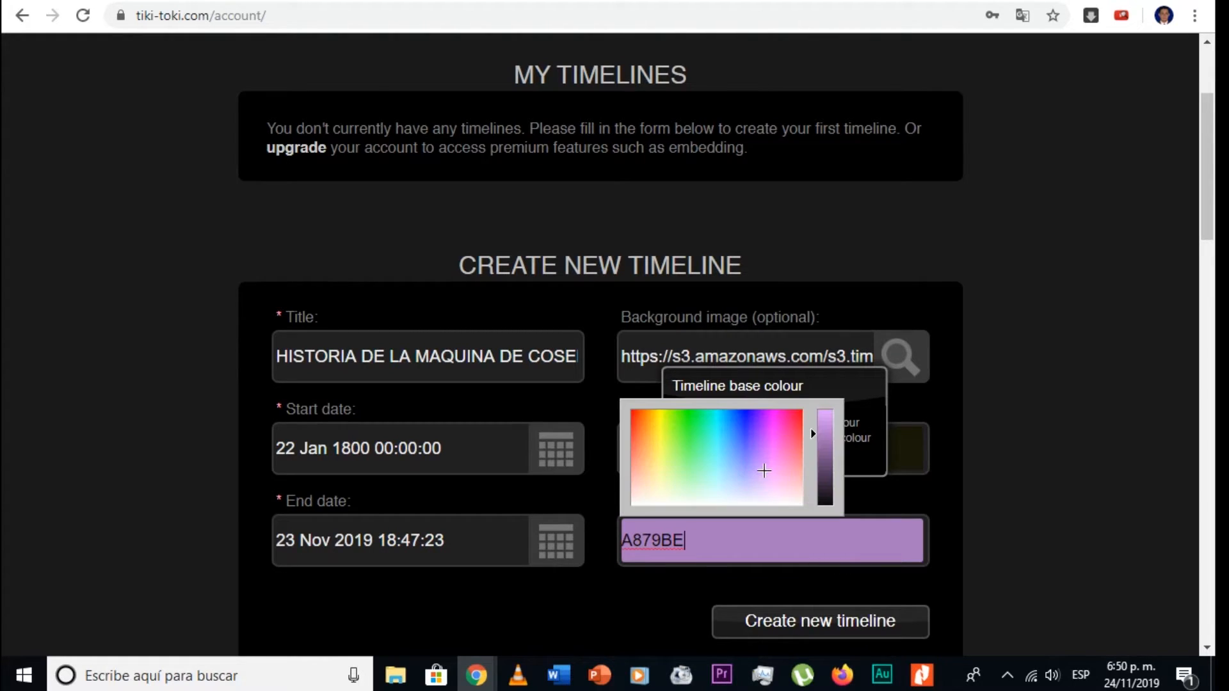
pyautogui.press('Tab')
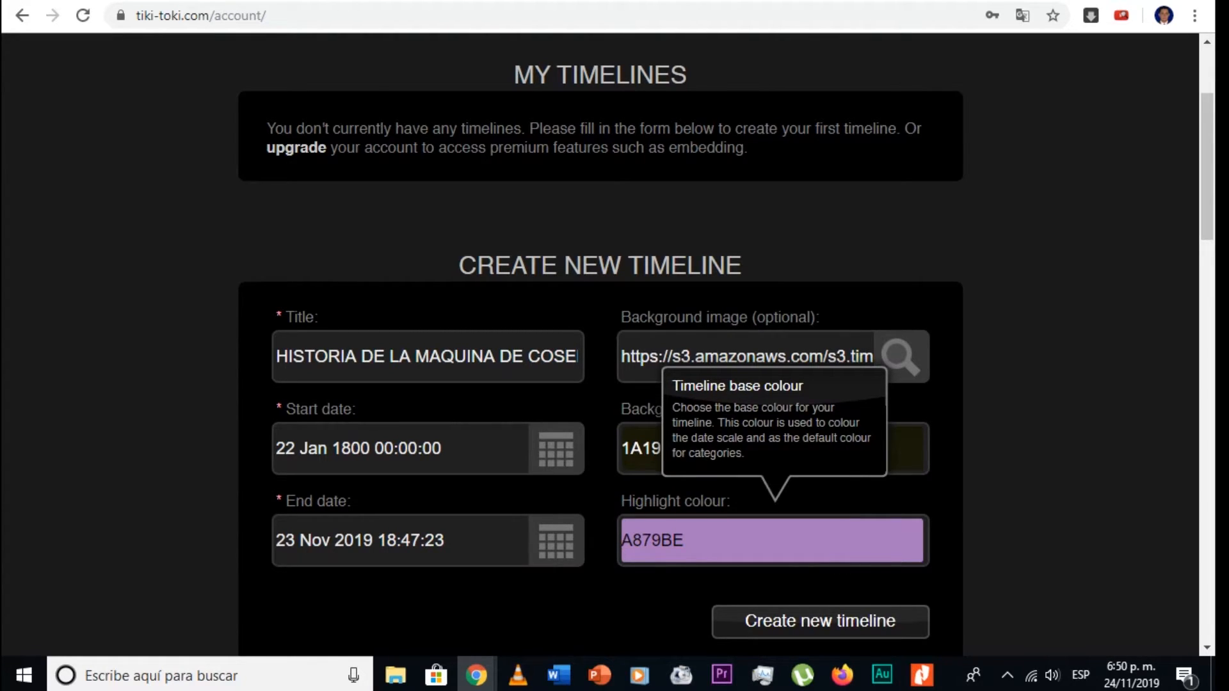
pyautogui.click(775, 541)
pyautogui.moveTo(720, 454); pyautogui.dragTo(687, 455)
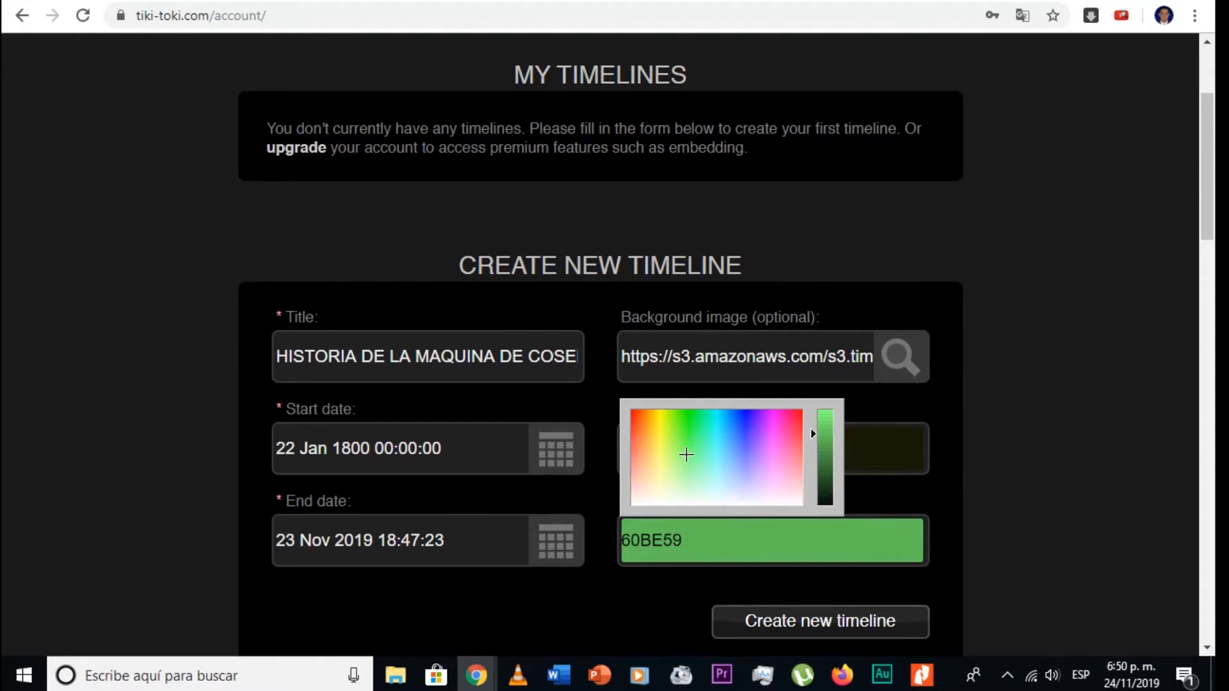
pyautogui.press('Tab')
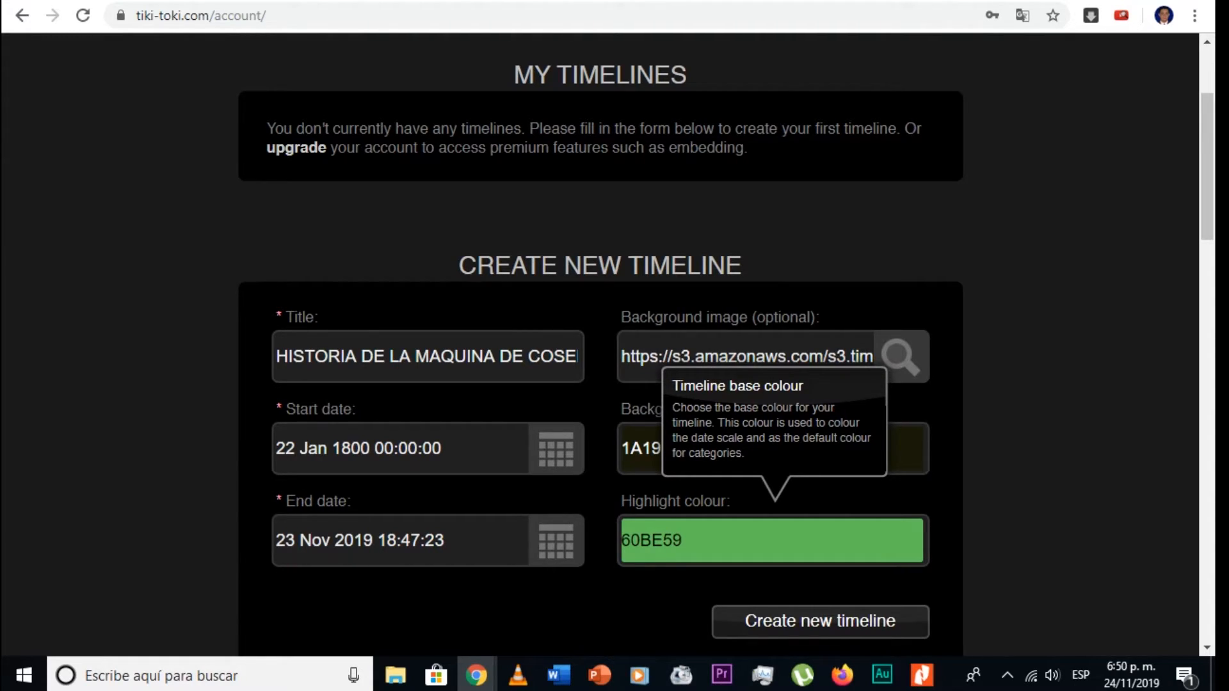
pyautogui.click(774, 541)
pyautogui.moveTo(687, 455); pyautogui.dragTo(683, 427)
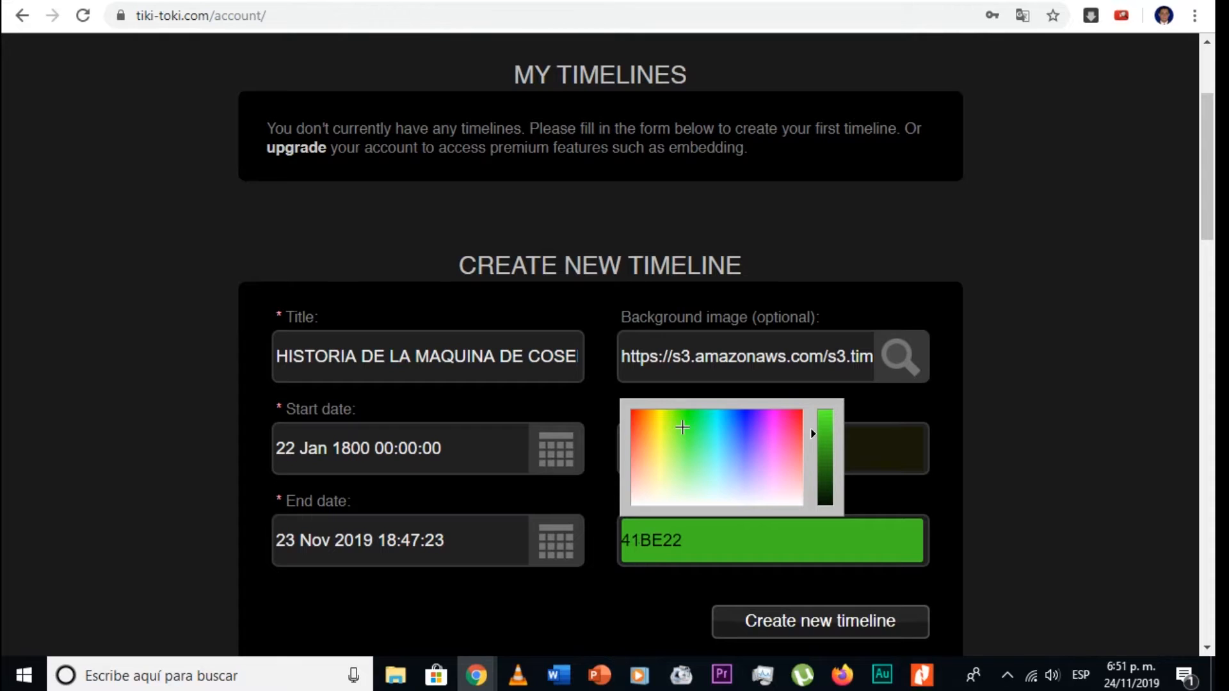
pyautogui.press('Tab')
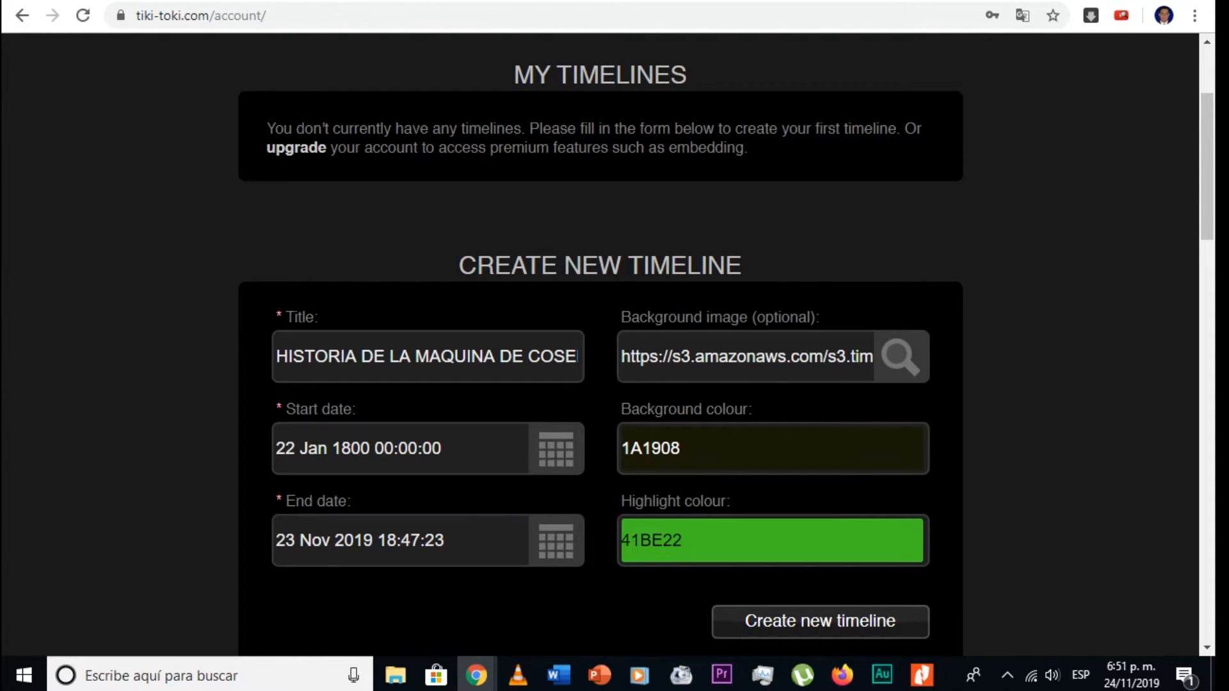
# Create the timeline from the completed form and continue past its introduction window
pyautogui.scroll(-2, 600, 346)
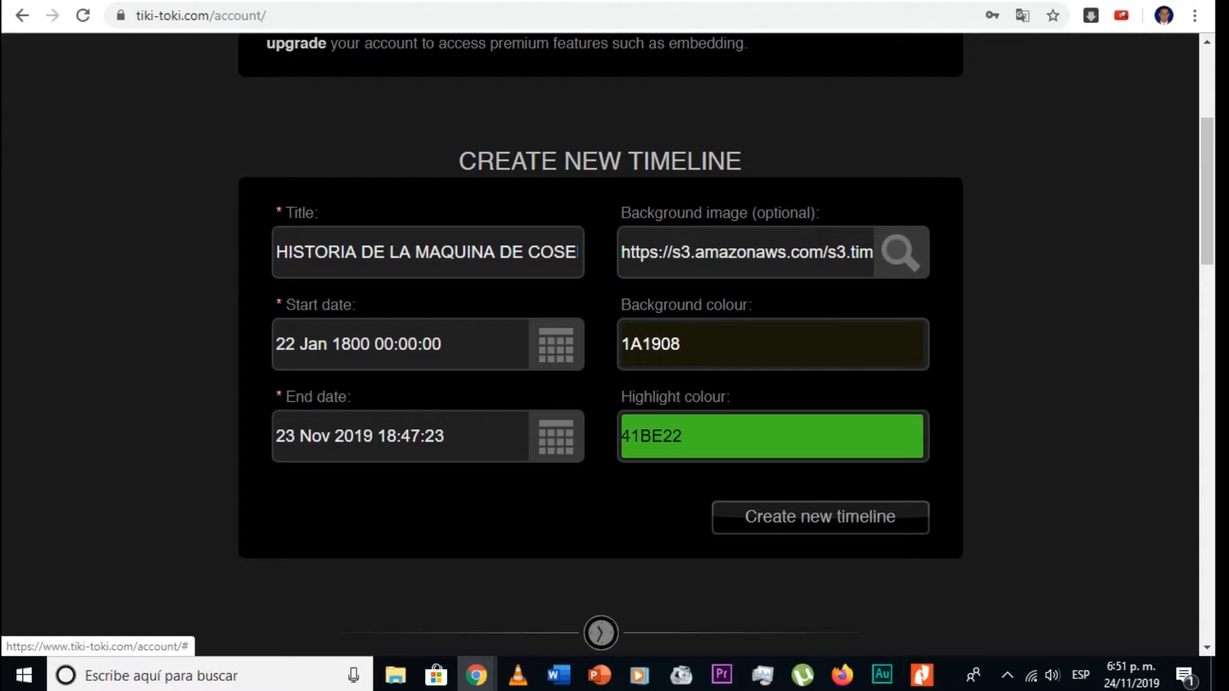
pyautogui.click(820, 517)
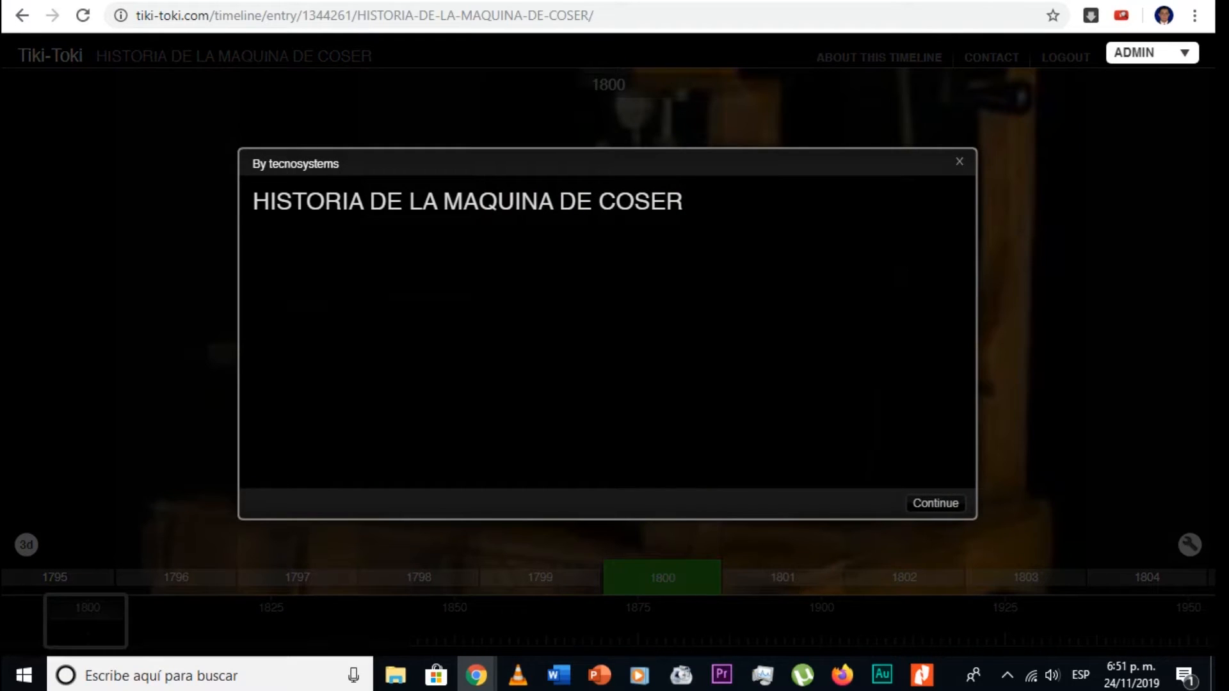
pyautogui.click(935, 503)
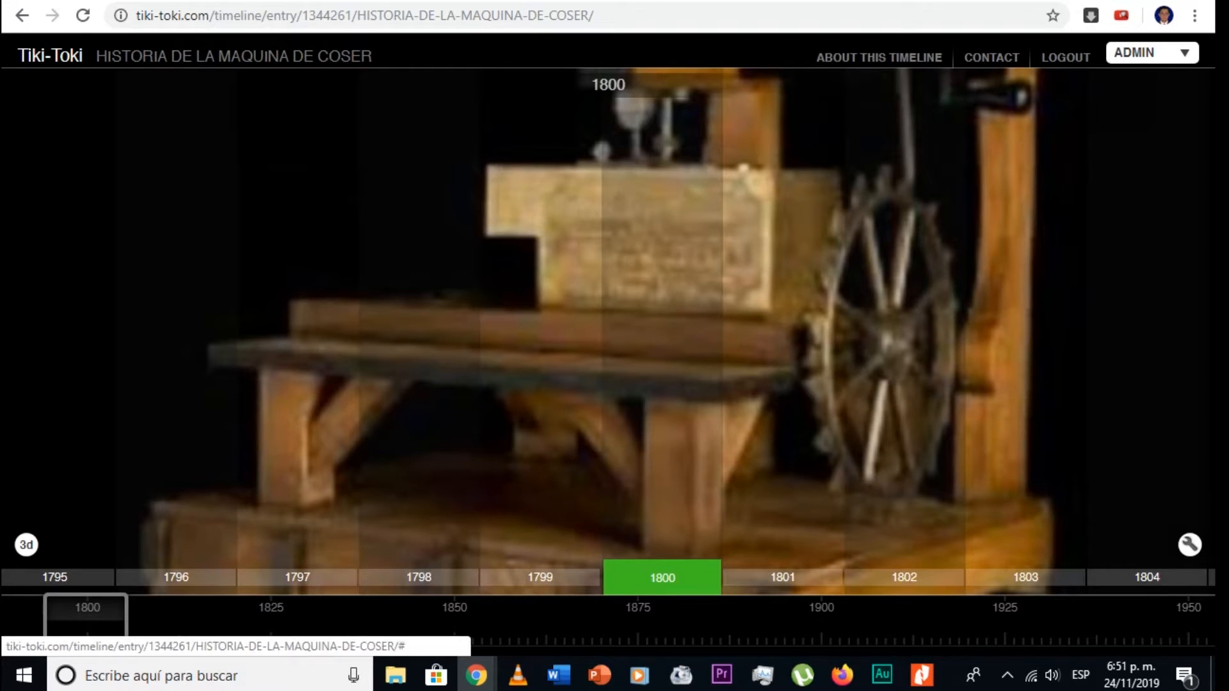
# Add a new story to the timeline from its admin options
pyautogui.click(1151, 53)
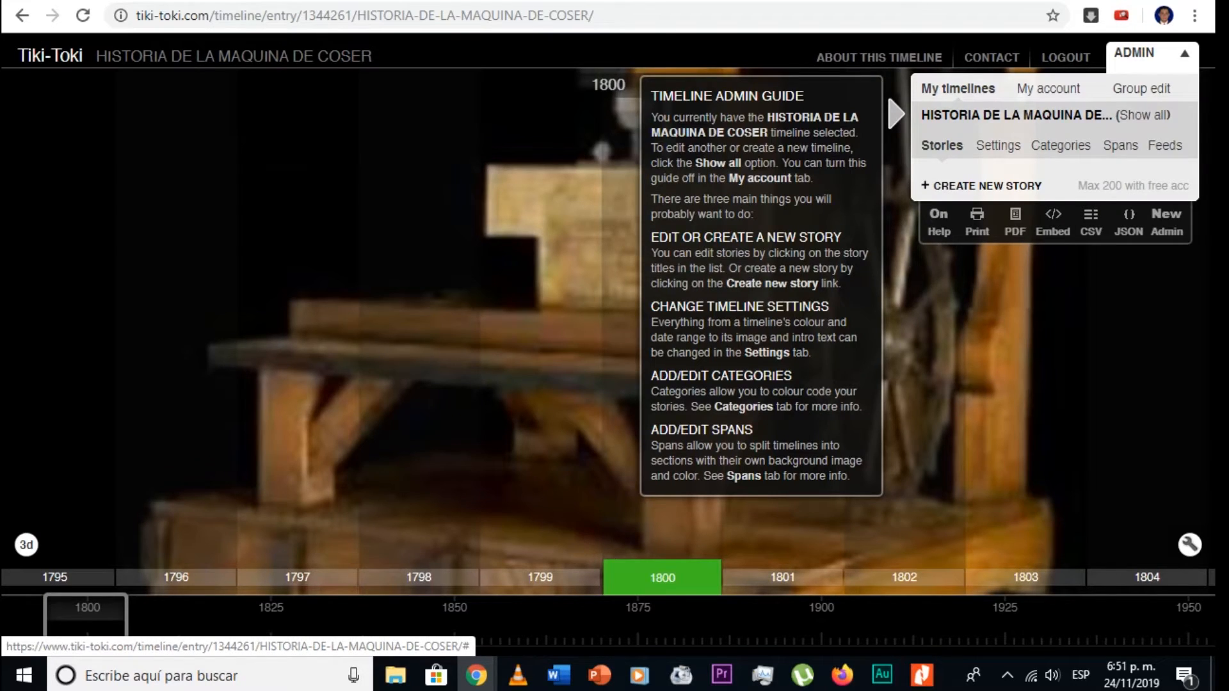
pyautogui.click(1151, 54)
pyautogui.click(1152, 53)
pyautogui.click(982, 186)
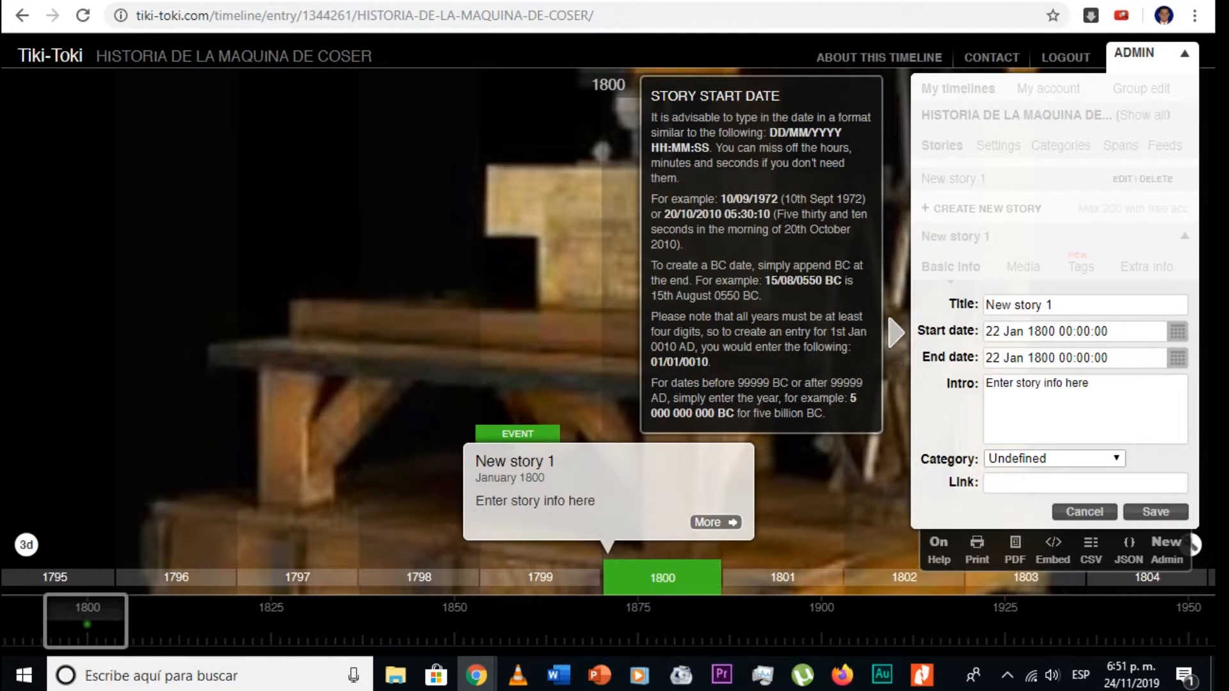
# Replace the new story's default title with "PRIMEROS INDICIOS DE LA MECÁNICA"
pyautogui.moveTo(1055, 306); pyautogui.dragTo(984, 308)
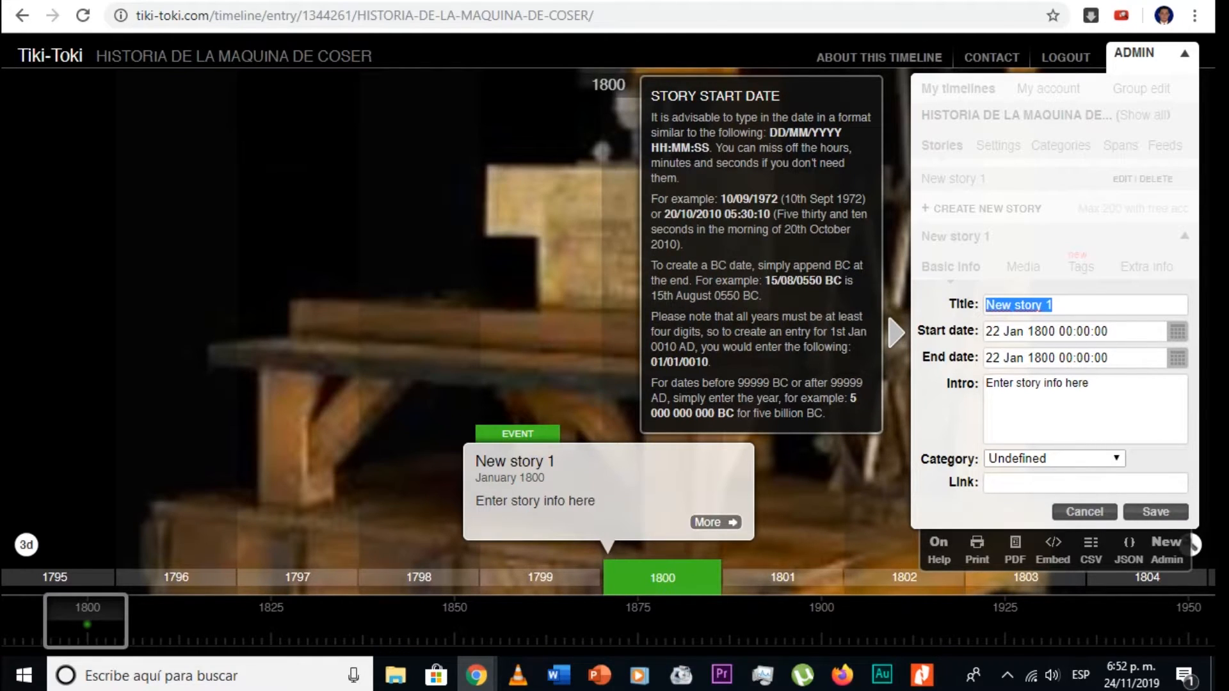
pyautogui.write('NUEVOS')
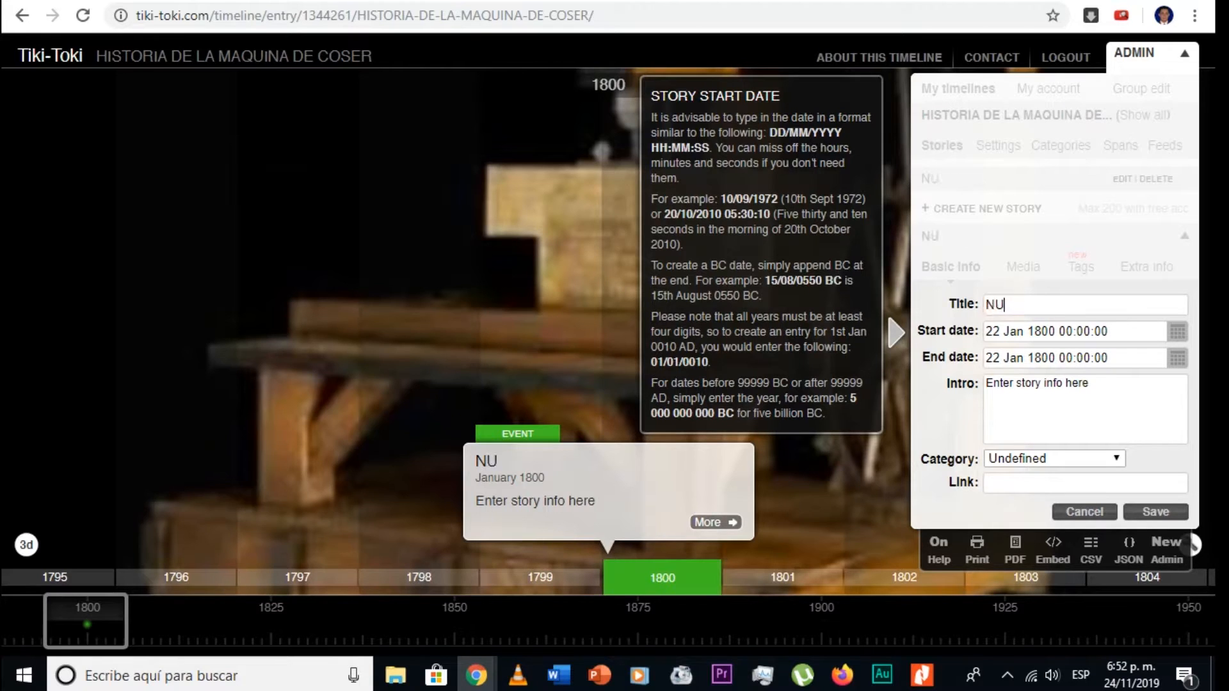
pyautogui.press('BackSpace')
pyautogui.press('BackSpace')
pyautogui.press('BackSpace')
pyautogui.press('BackSpace')
pyautogui.press('BackSpace')
pyautogui.press('BackSpace')
pyautogui.press('BackSpace')
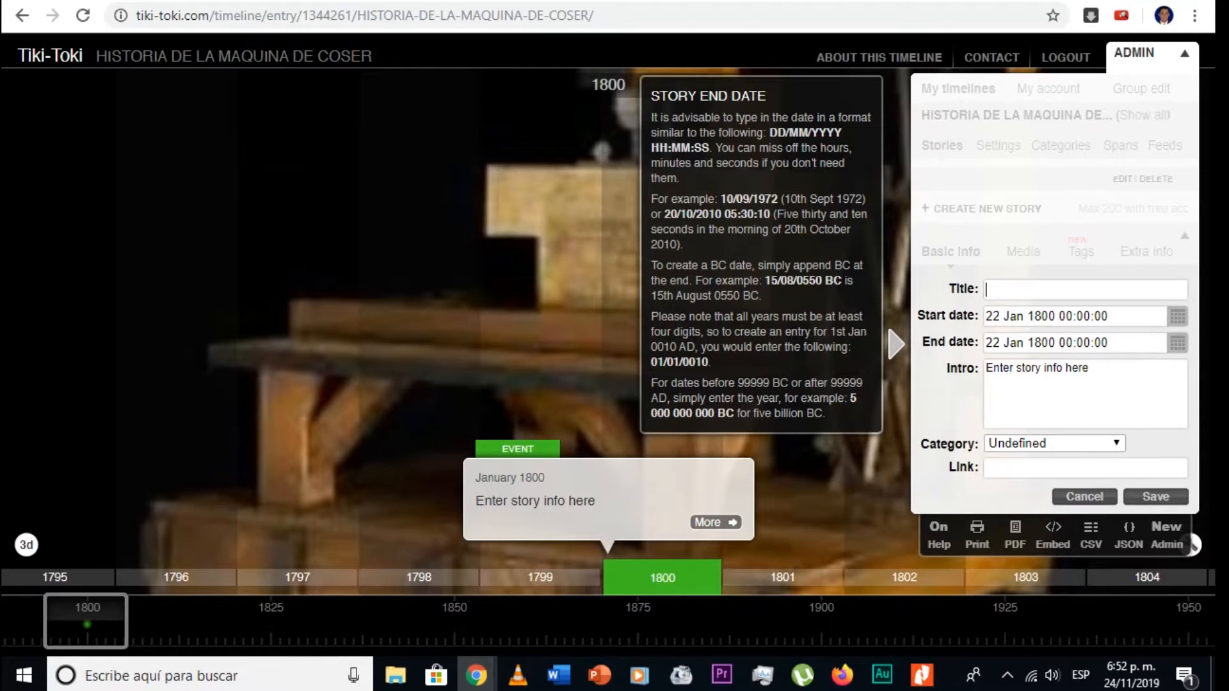
pyautogui.write('PRIMERO')
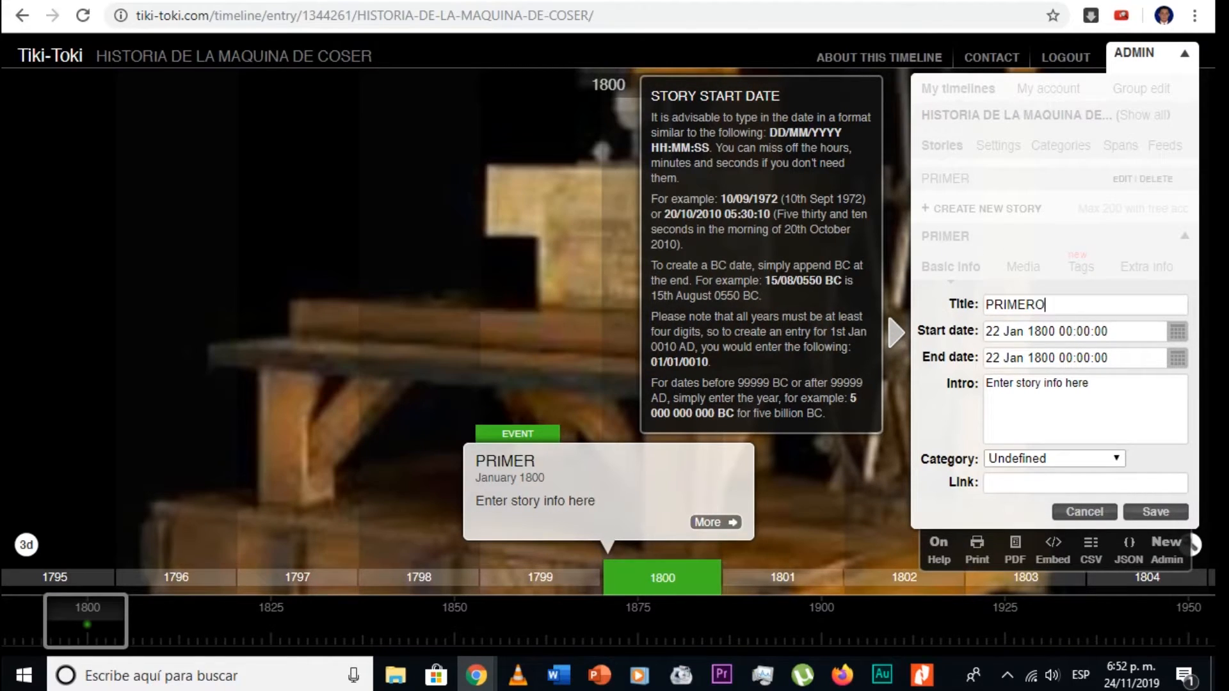
pyautogui.write('S INDICIOS')
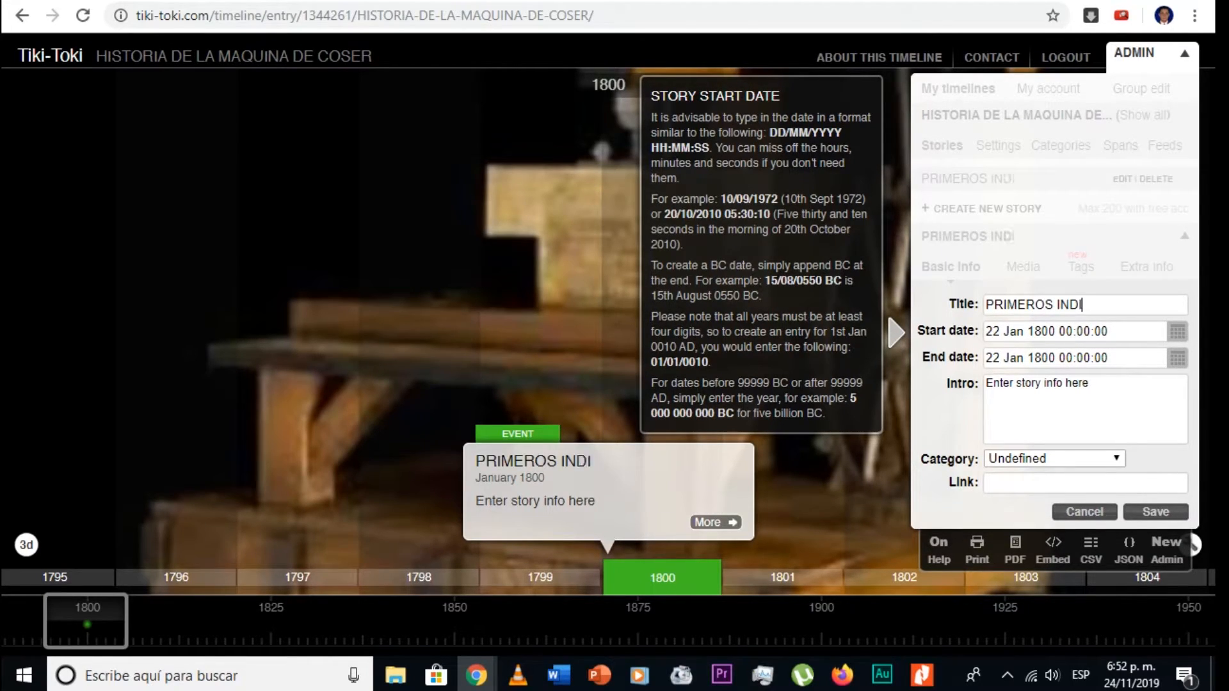
pyautogui.write('DE ')
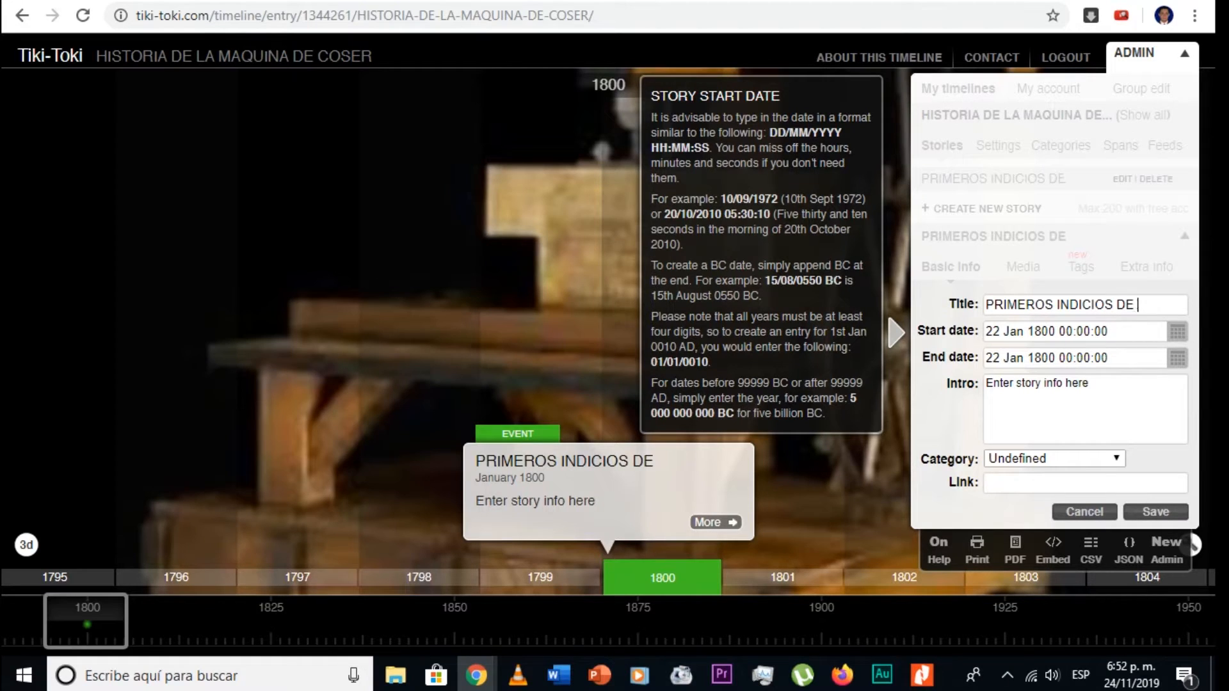
pyautogui.write('LA MEC')
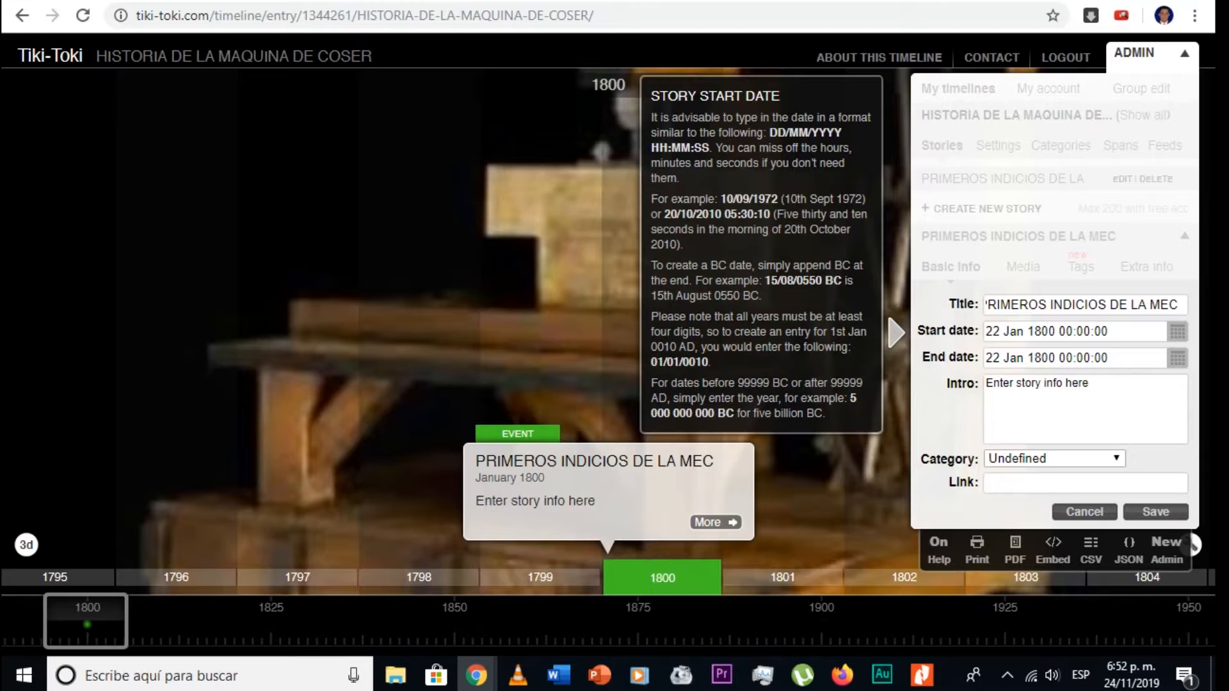
pyautogui.write('ÁNICA')
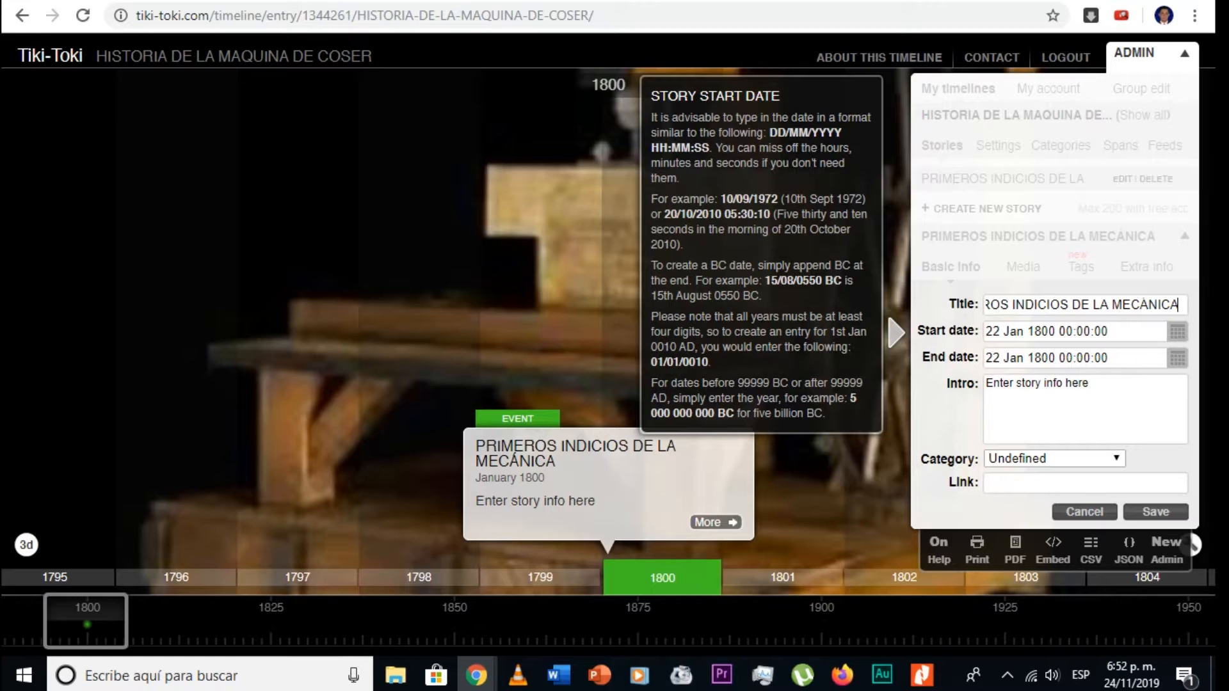
# Set the story's start date to 24 Jan 1800 in the date picker and confirm it
pyautogui.click(1177, 331)
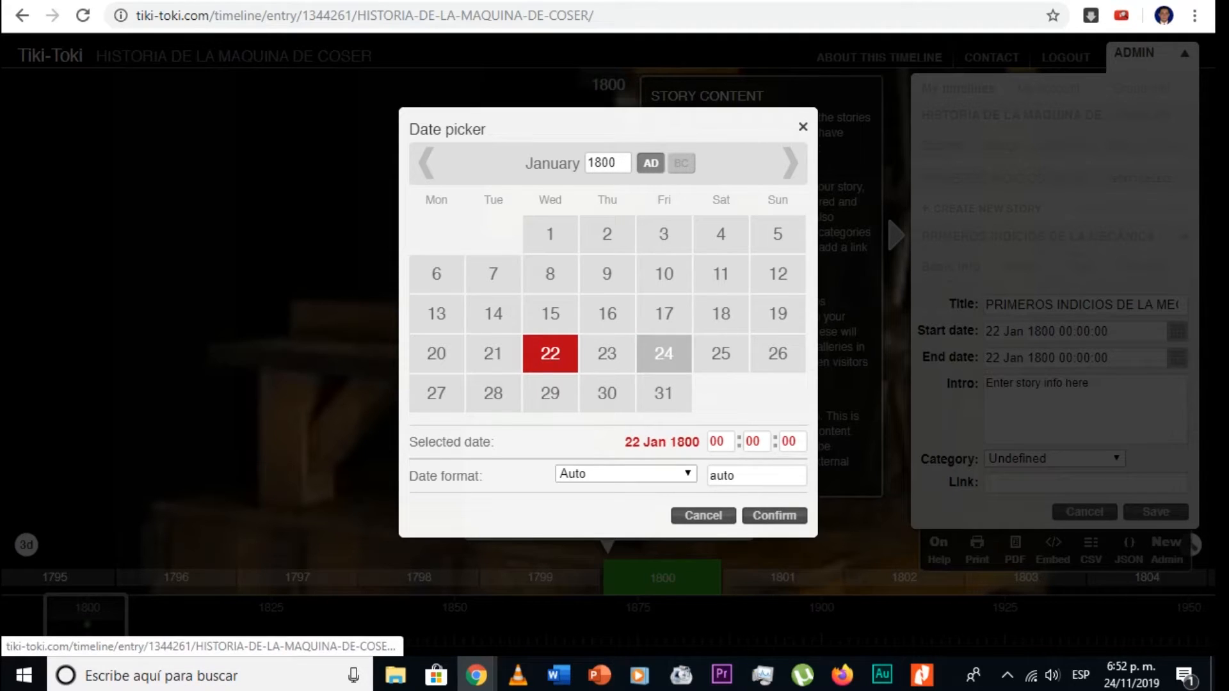
pyautogui.click(664, 354)
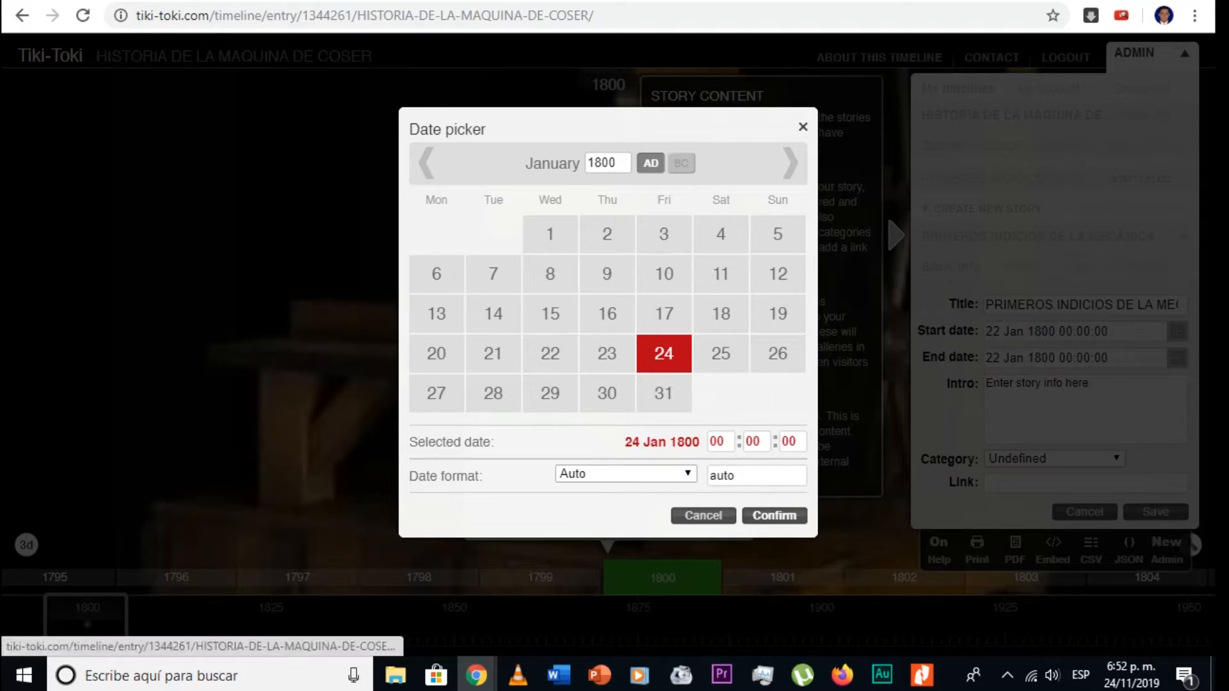
pyautogui.click(774, 515)
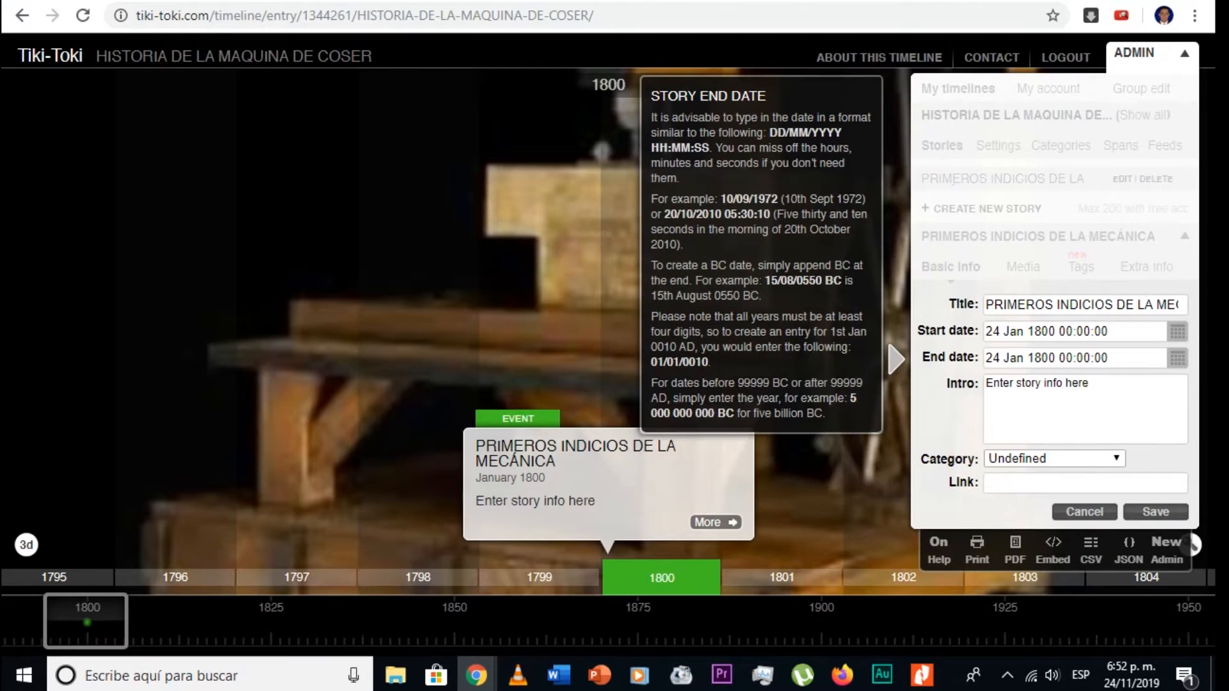
pyautogui.click(1075, 358)
# Replace the story's intro text with "En este espacio se creó la primera maquina de coser con pedal" and save the story
pyautogui.click(1085, 410)
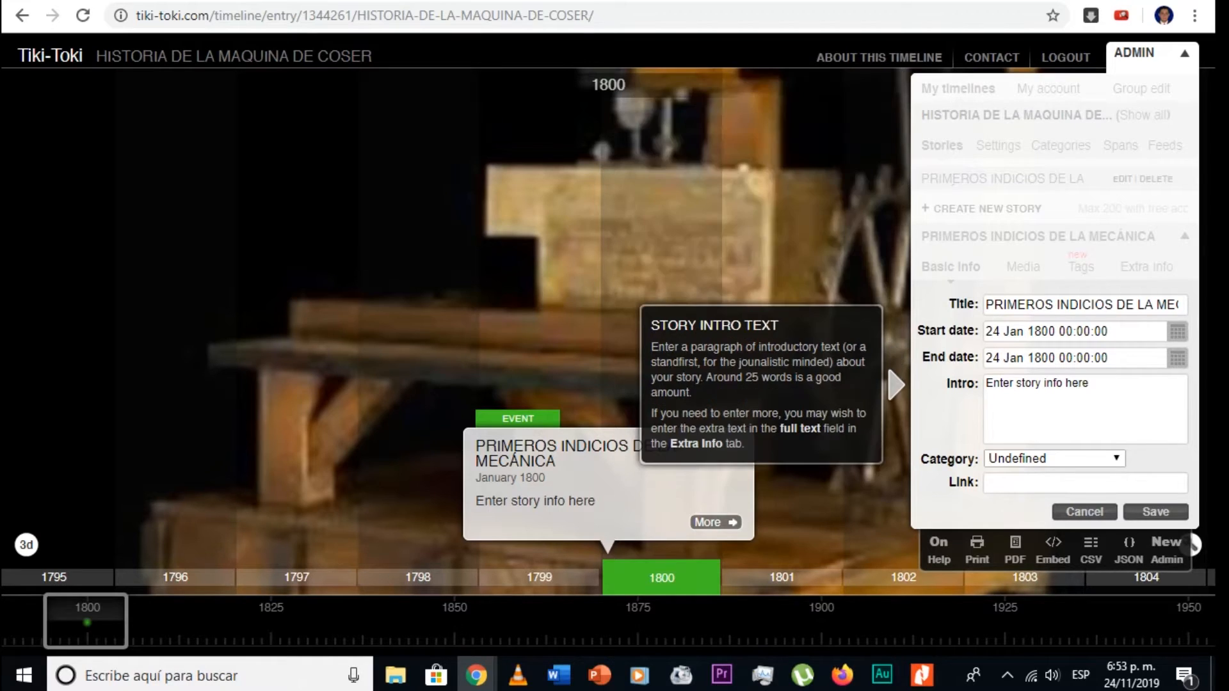
pyautogui.moveTo(1091, 383); pyautogui.dragTo(985, 384)
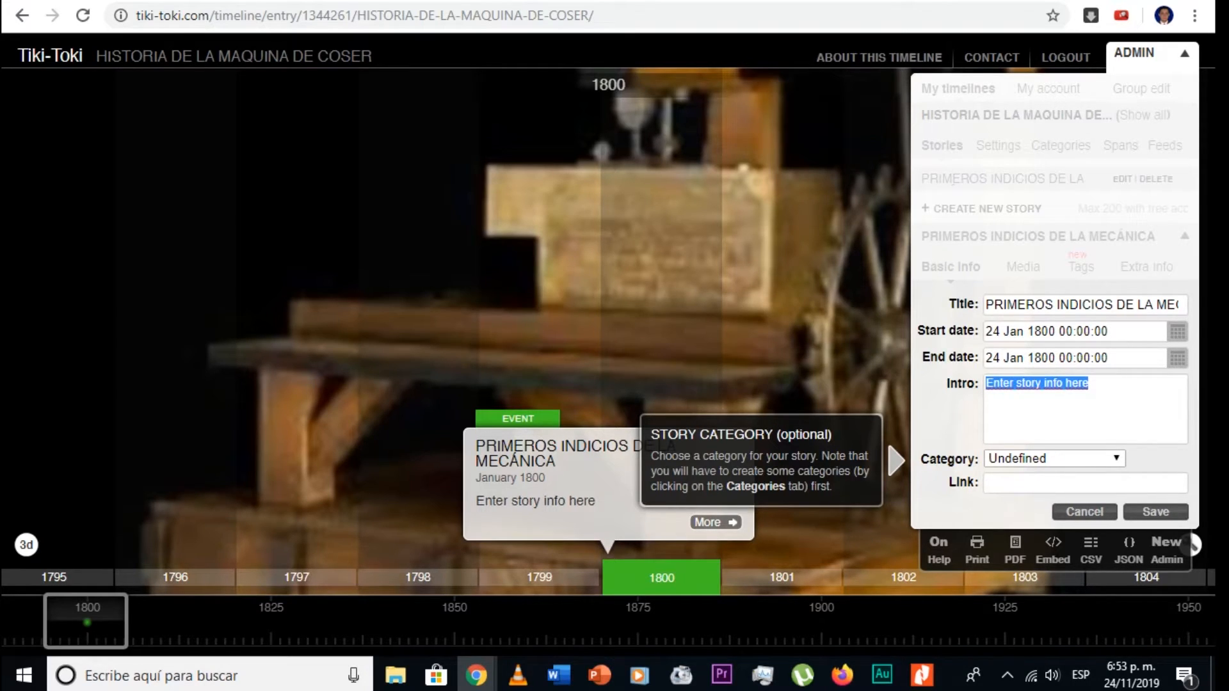
pyautogui.press('BackSpace')
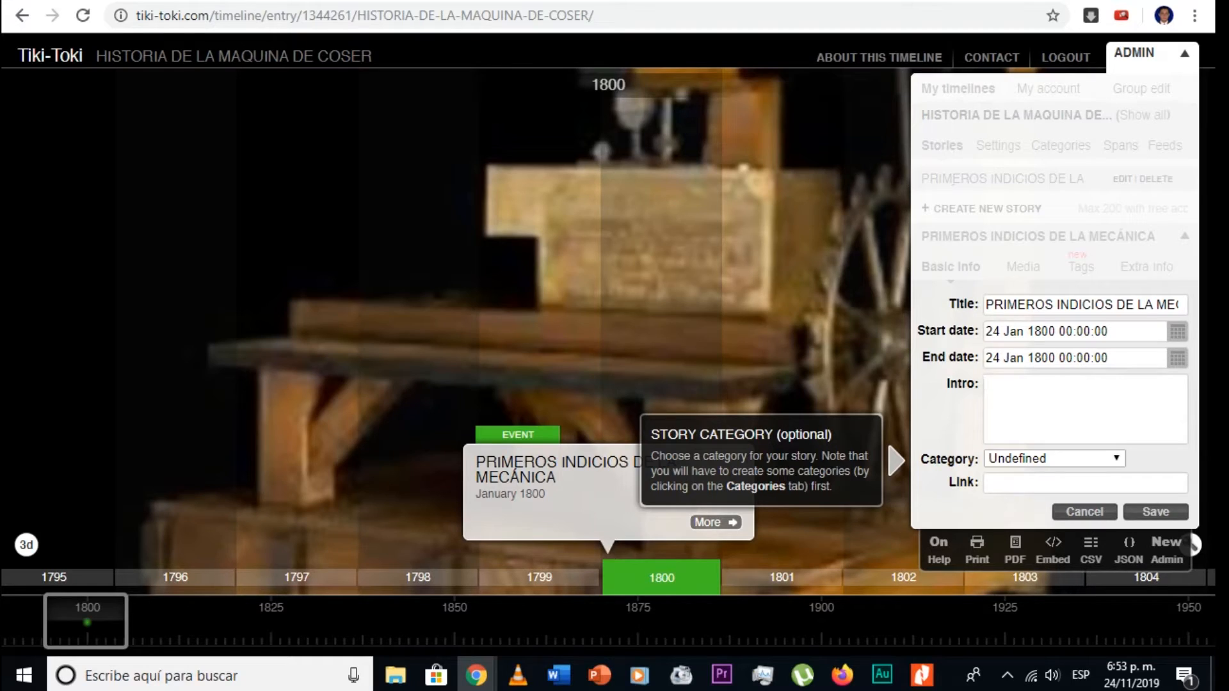
pyautogui.write('En este espaci')
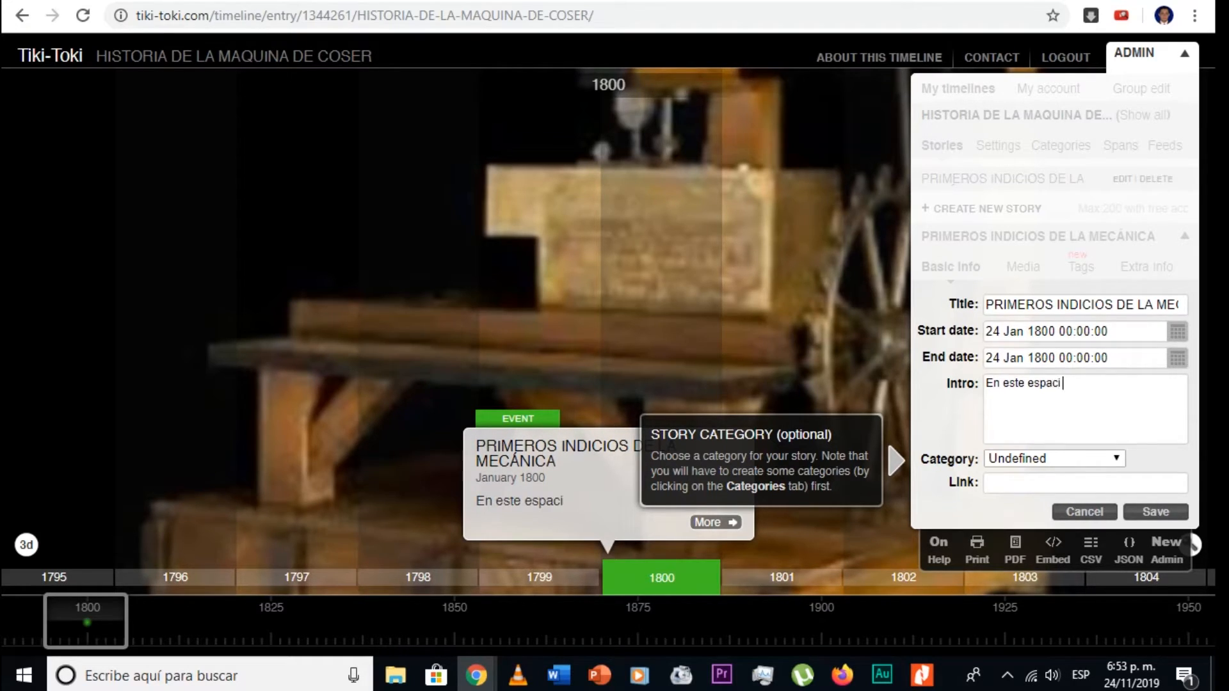
pyautogui.write('o se creó la')
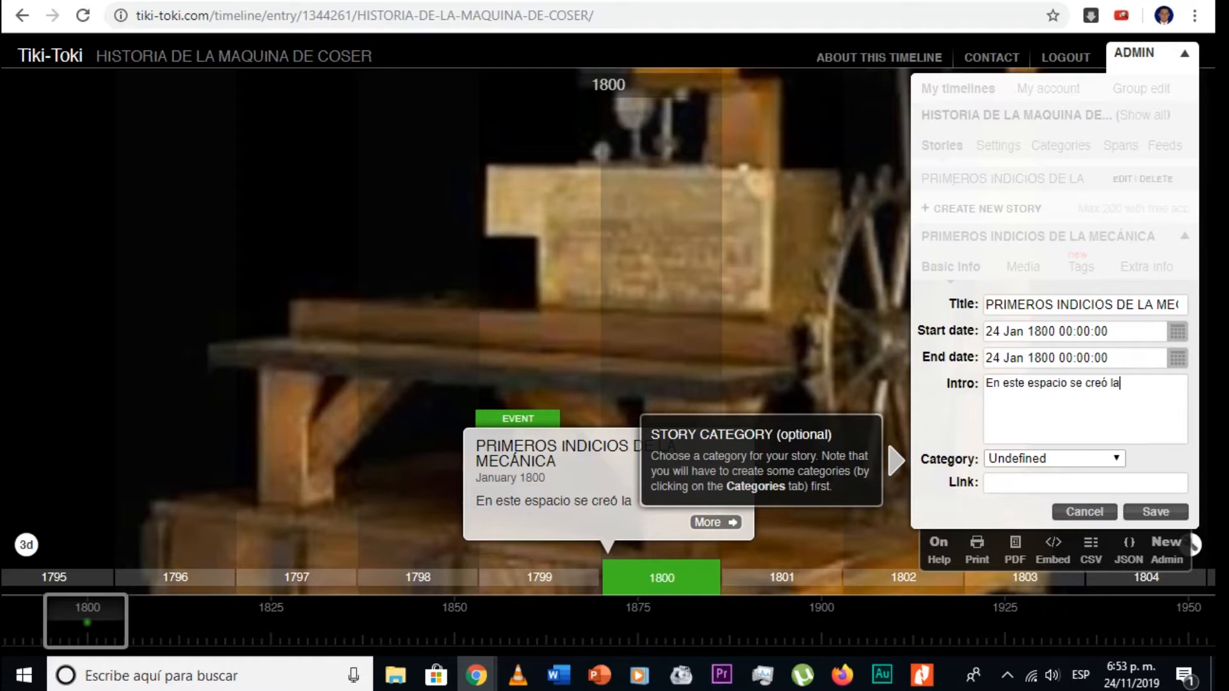
pyautogui.write(' primera maquina de')
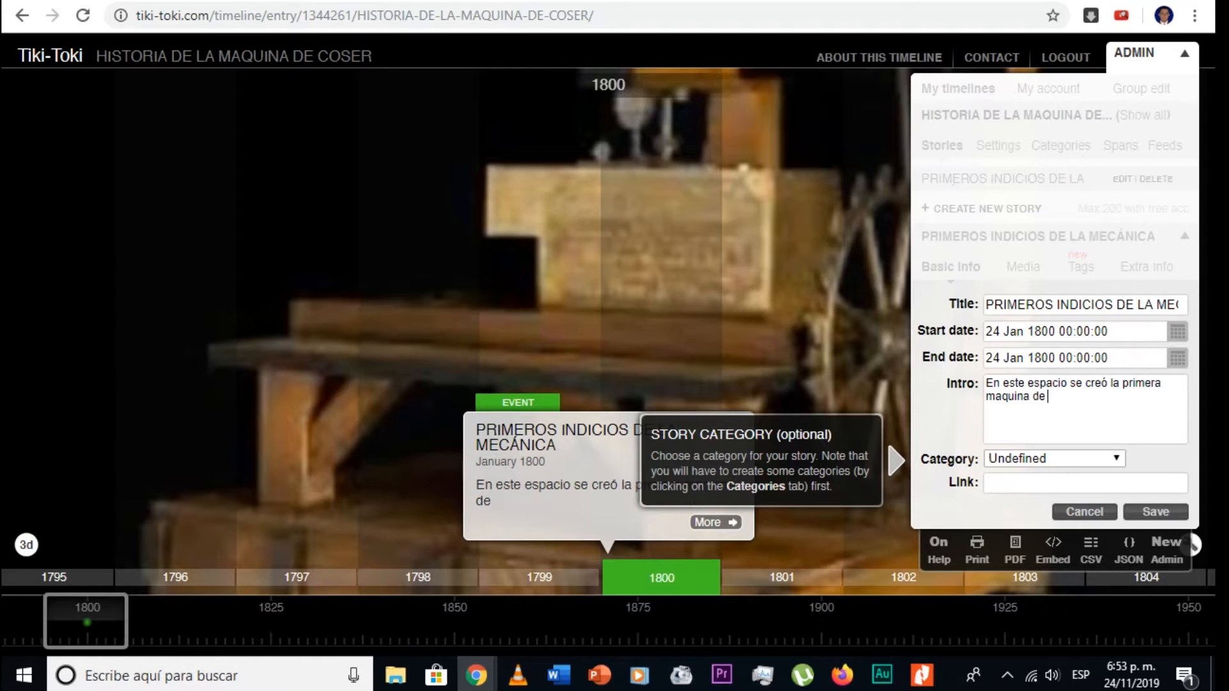
pyautogui.write(' coser con pedal')
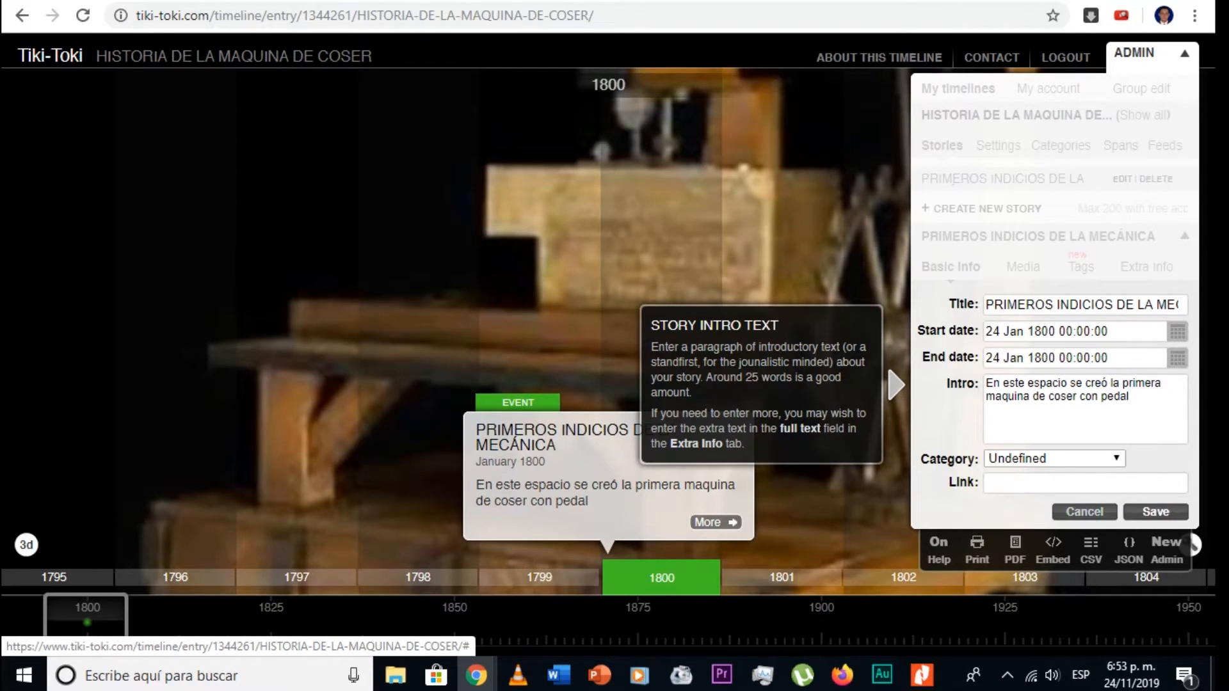
pyautogui.click(1156, 511)
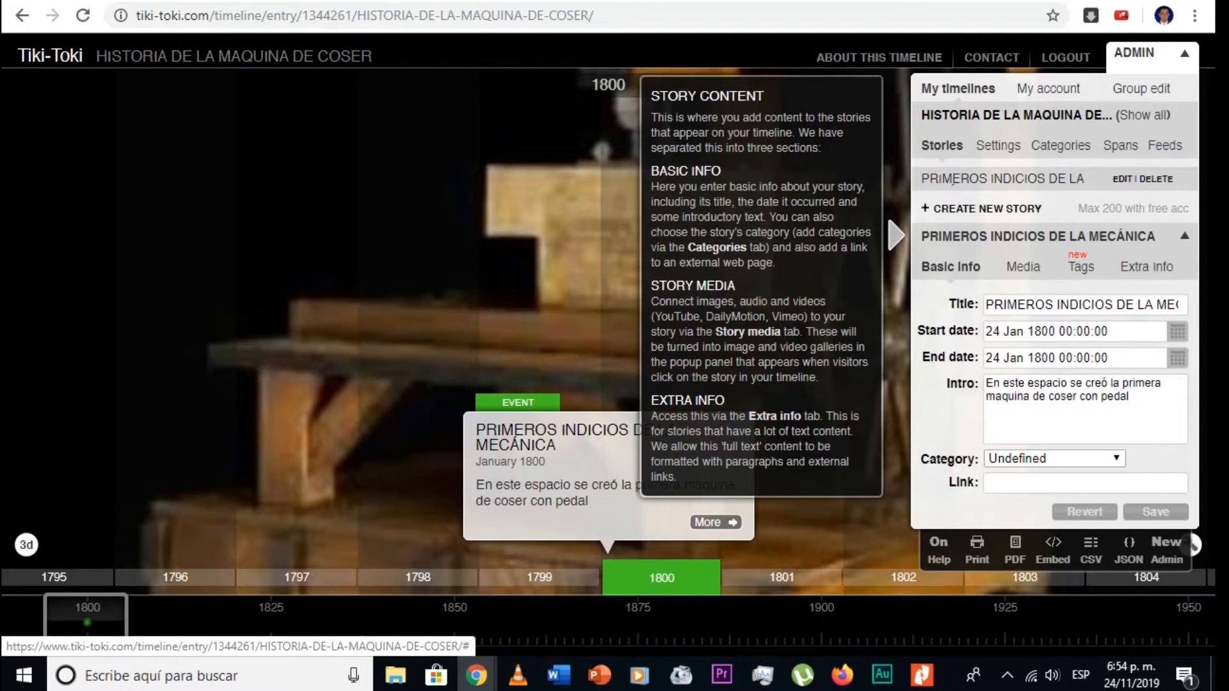
# Add a new media item to the story "PRIMEROS INDICIOS DE LA MECÁNICA" and set its type to Video
pyautogui.click(1024, 267)
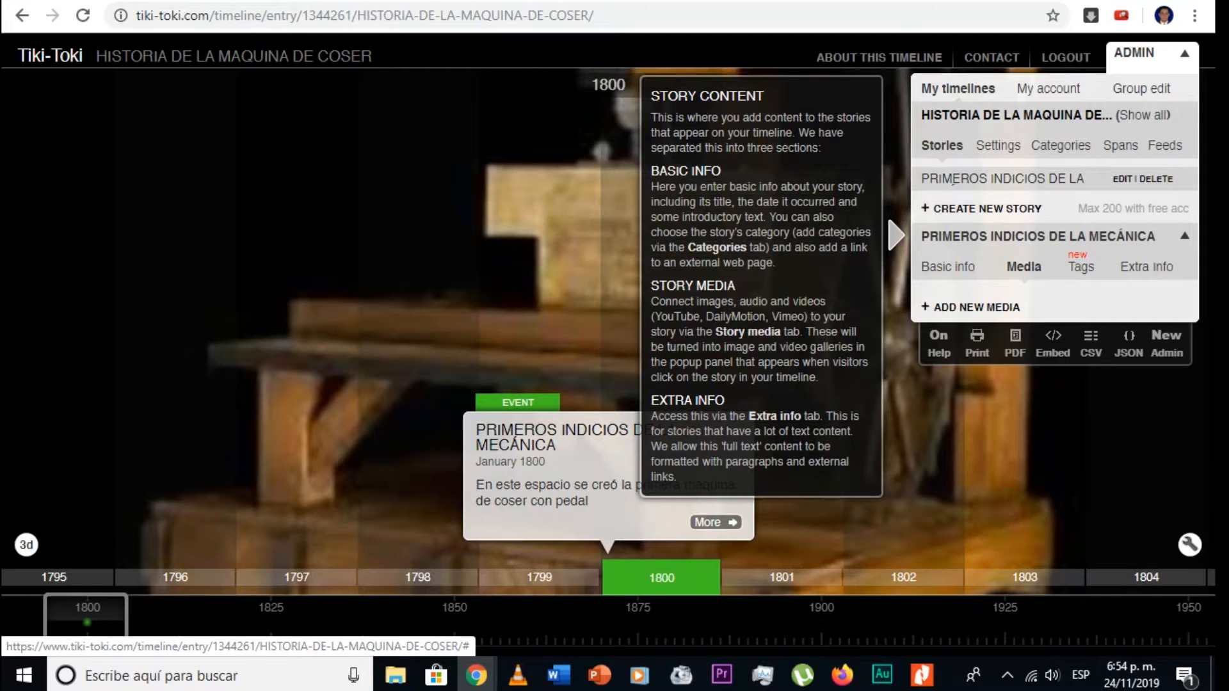
pyautogui.doubleClick(977, 308)
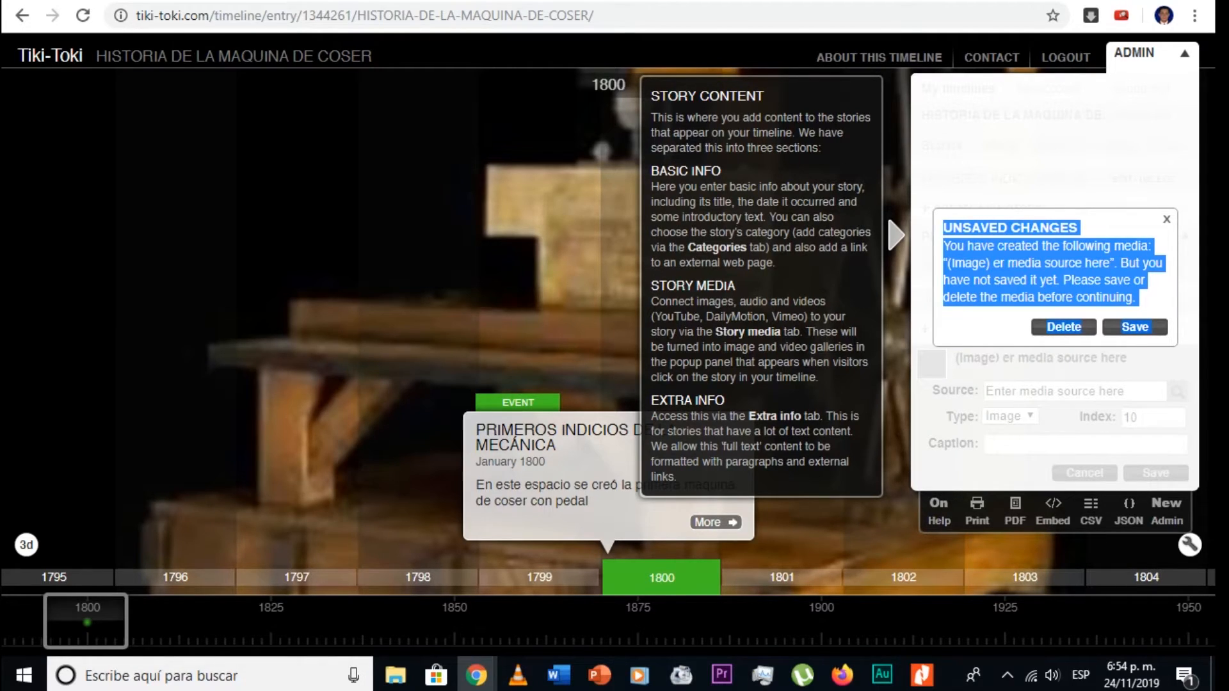
pyautogui.click(989, 326)
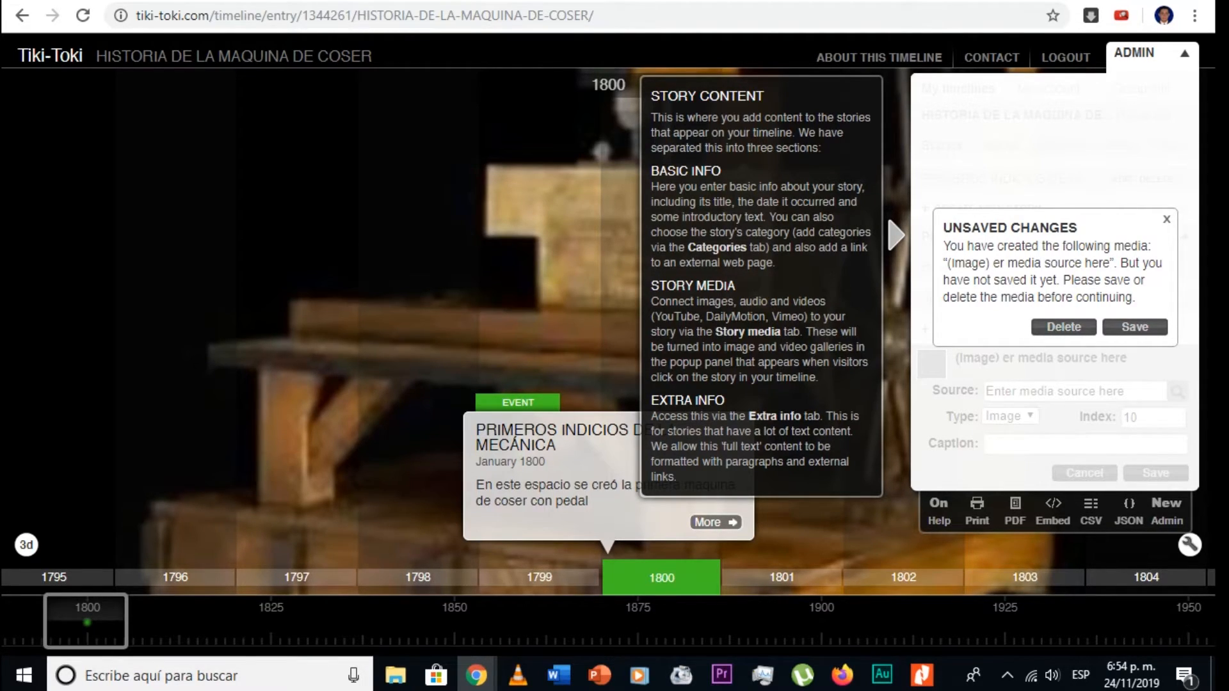
pyautogui.click(1135, 327)
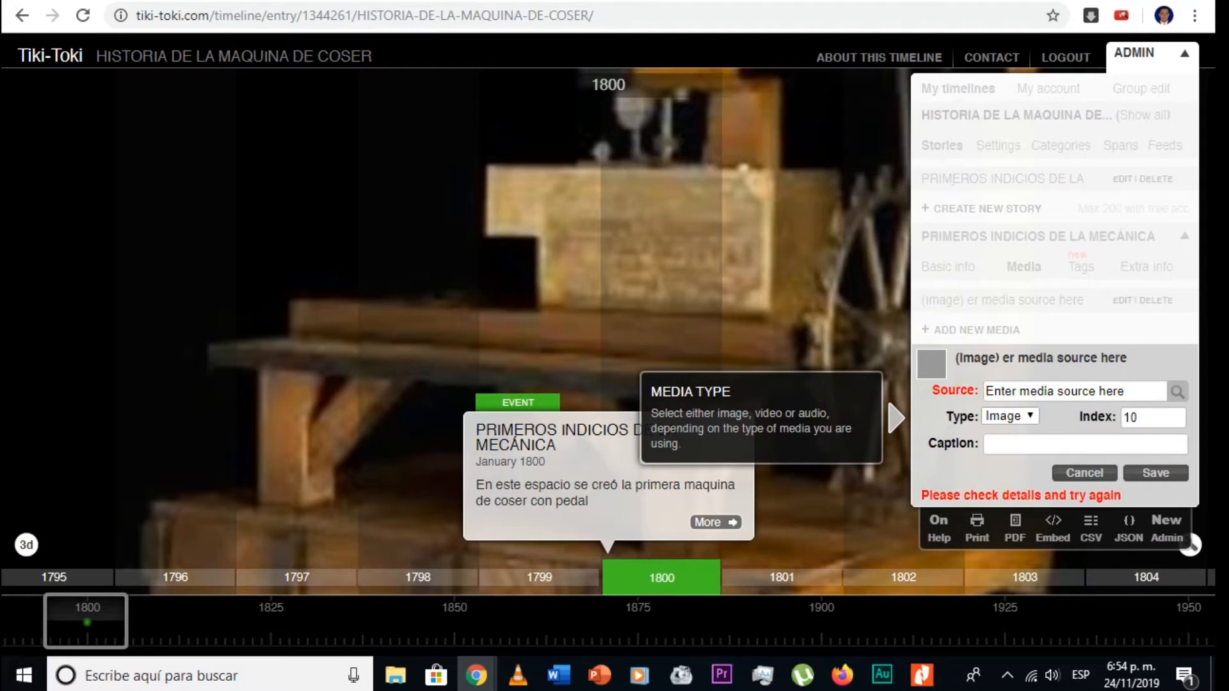
pyautogui.click(1010, 416)
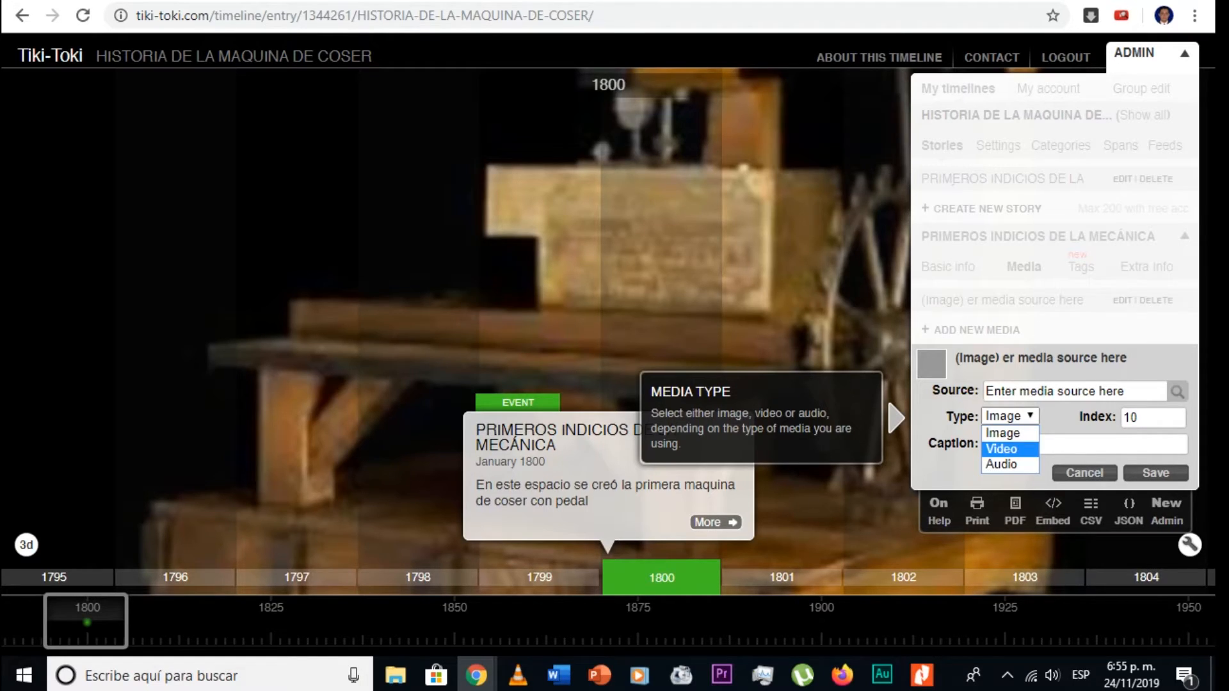
pyautogui.click(1009, 449)
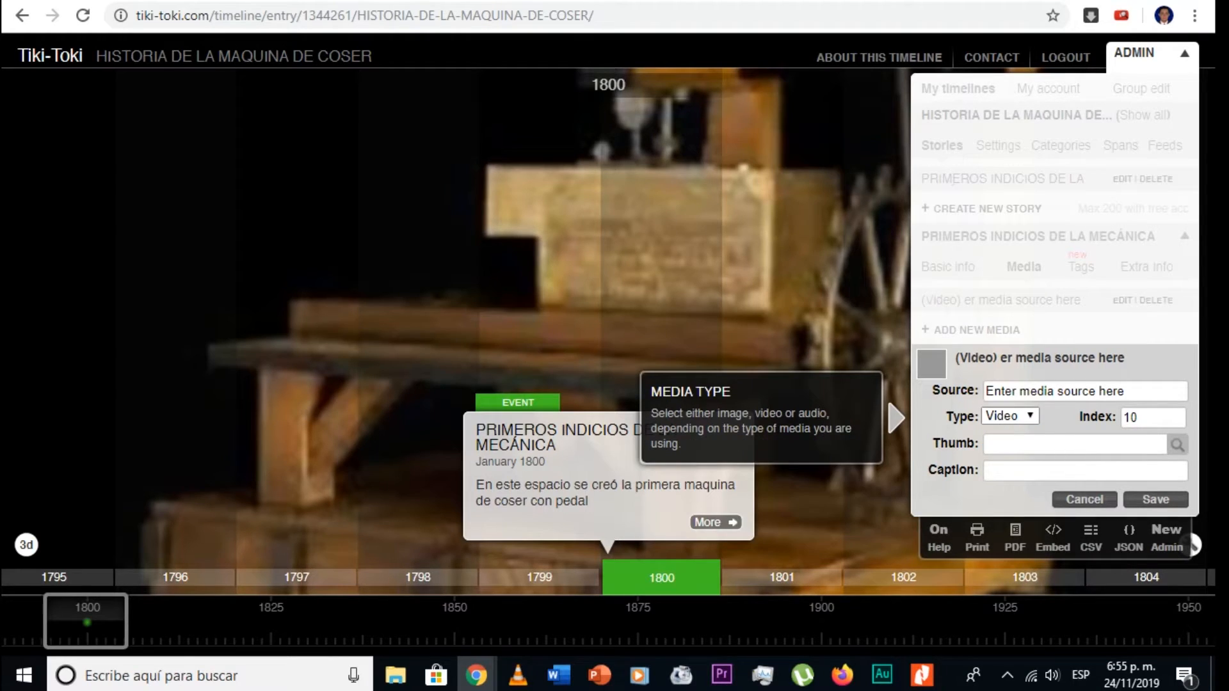
# Copy the address of the YouTube video "Historia y Evolución de la máquina de coser" and paste it as the media item's source
pyautogui.click(1050, 391)
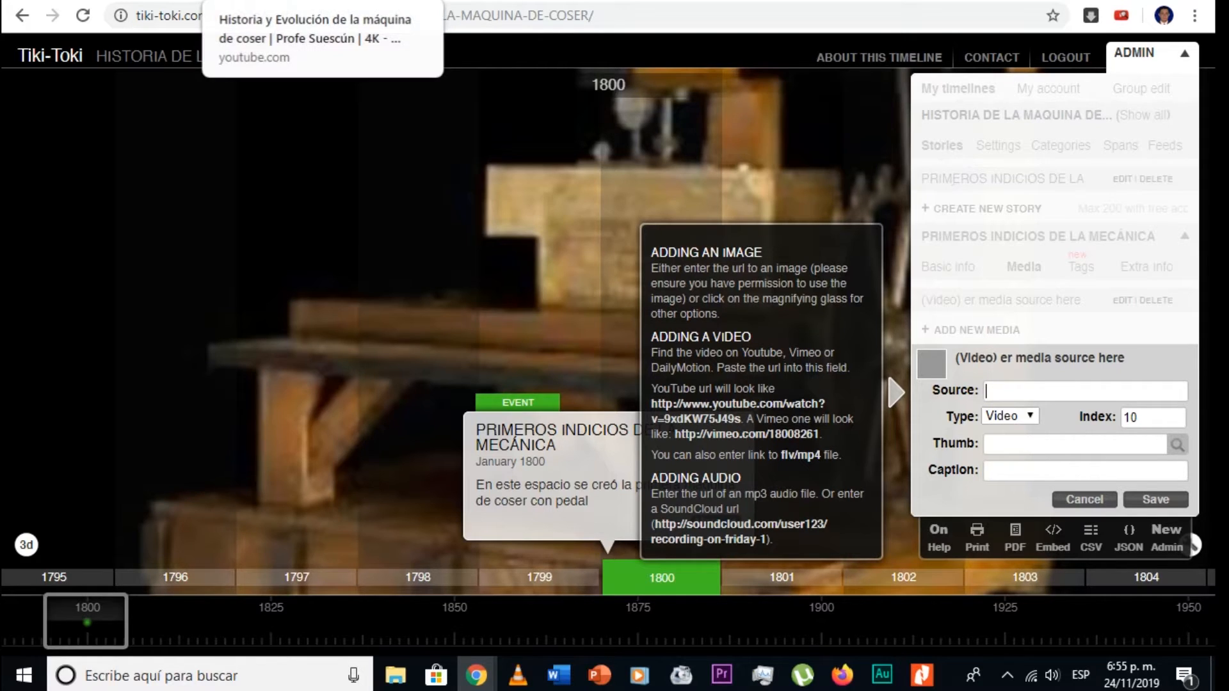
pyautogui.click(288, 1)
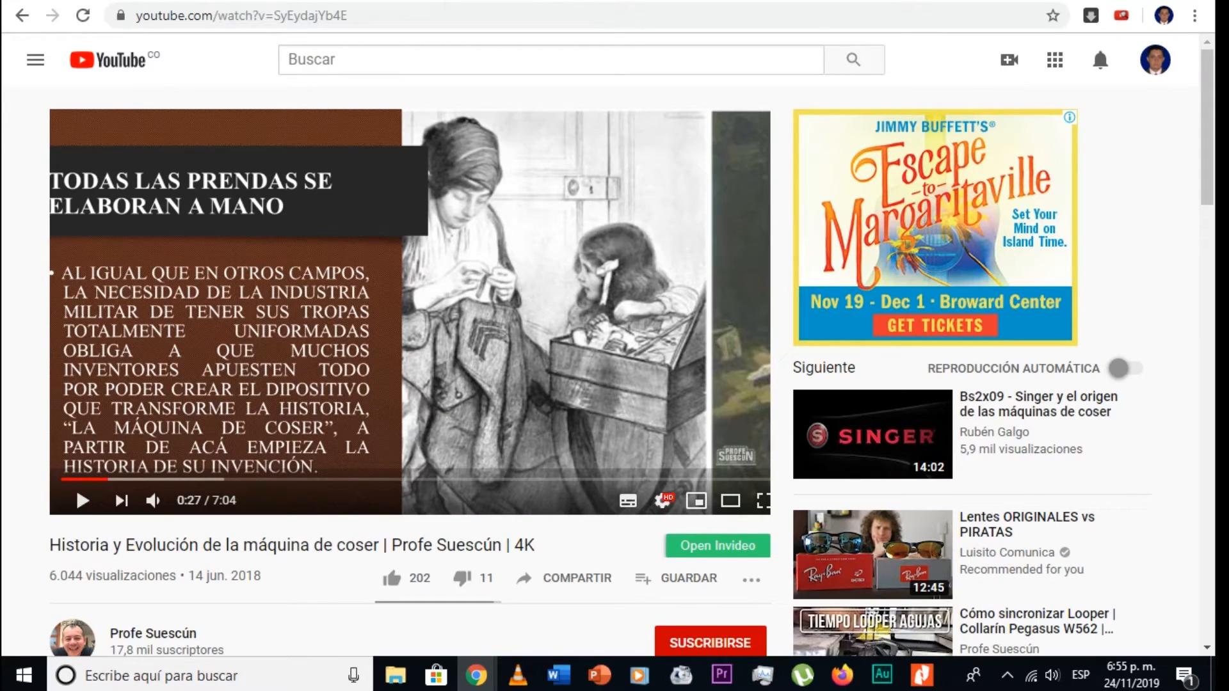
pyautogui.click(229, 15)
pyautogui.hotkey('ctrl', 'c')
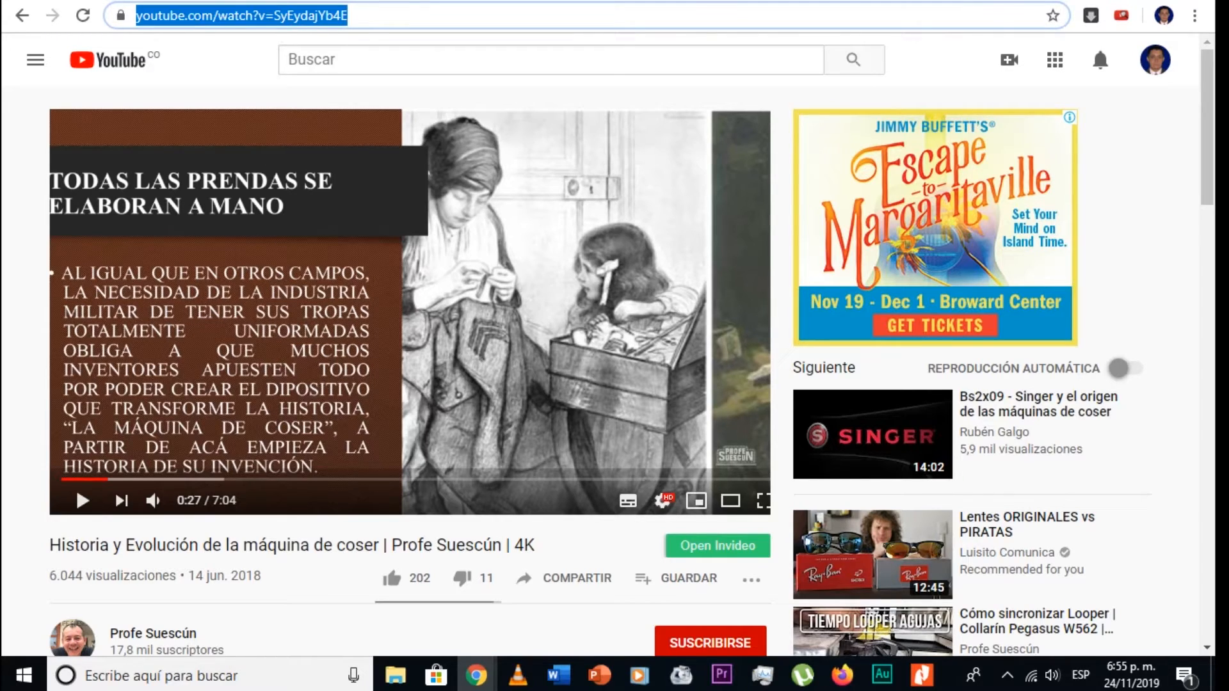
pyautogui.rightClick(229, 16)
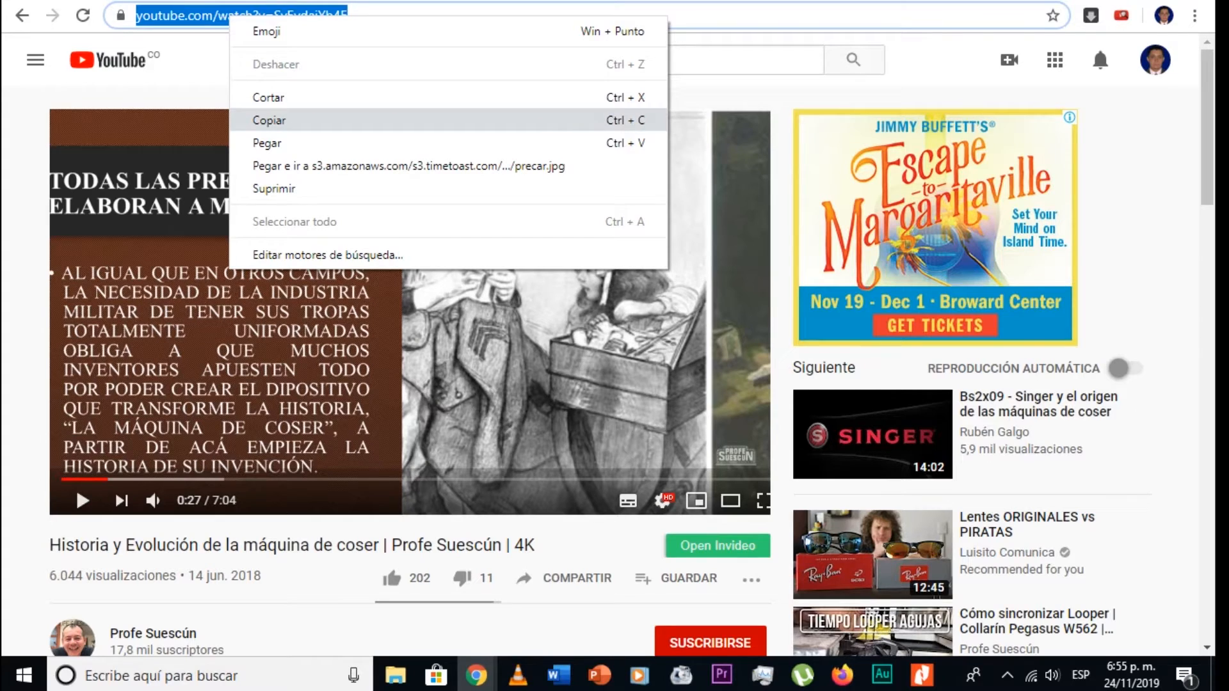
pyautogui.click(269, 120)
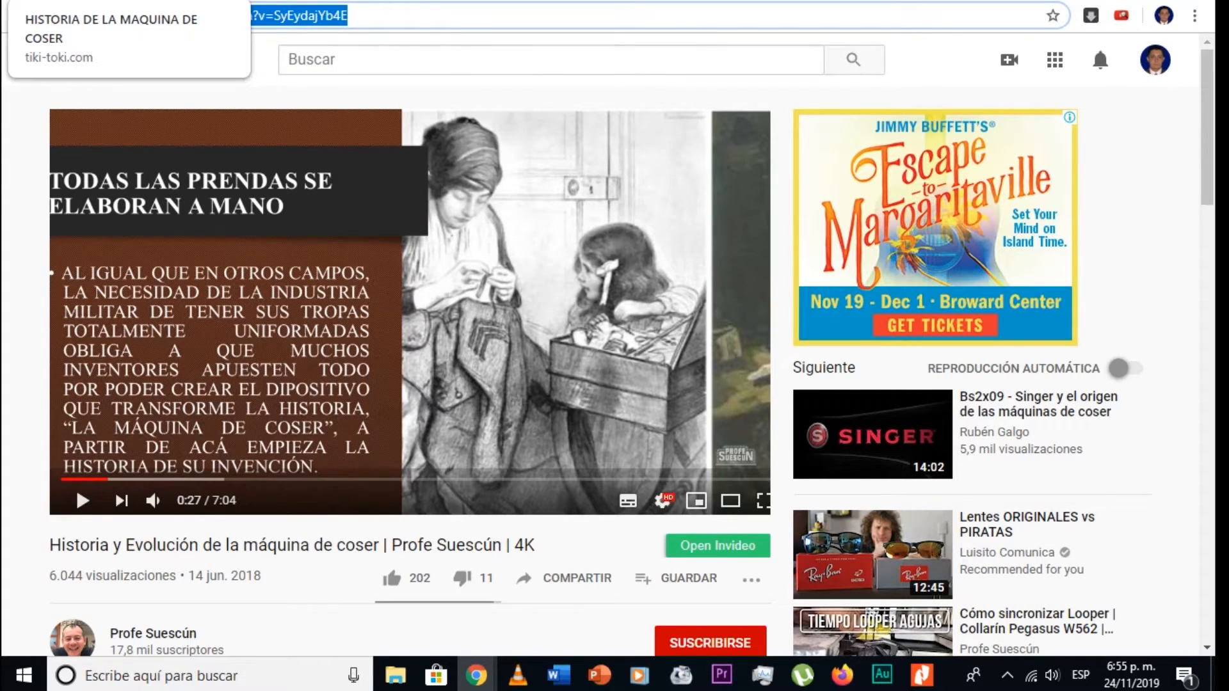
pyautogui.click(128, 1)
pyautogui.rightClick(1181, 390)
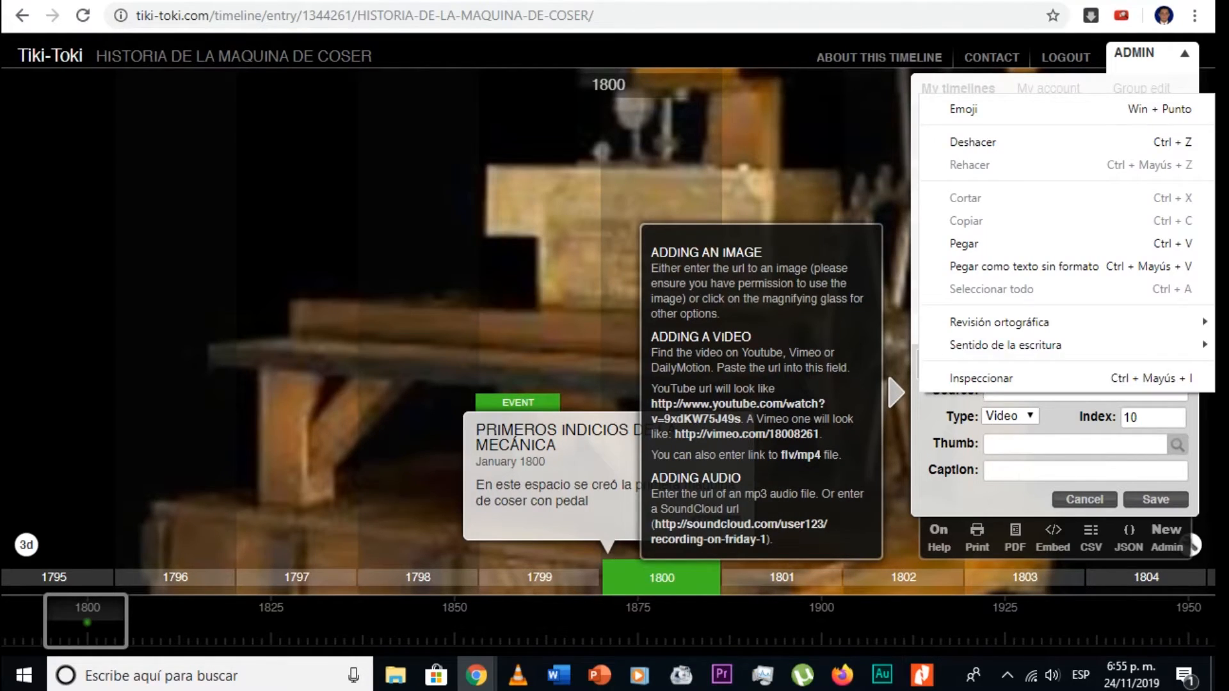
pyautogui.click(999, 165)
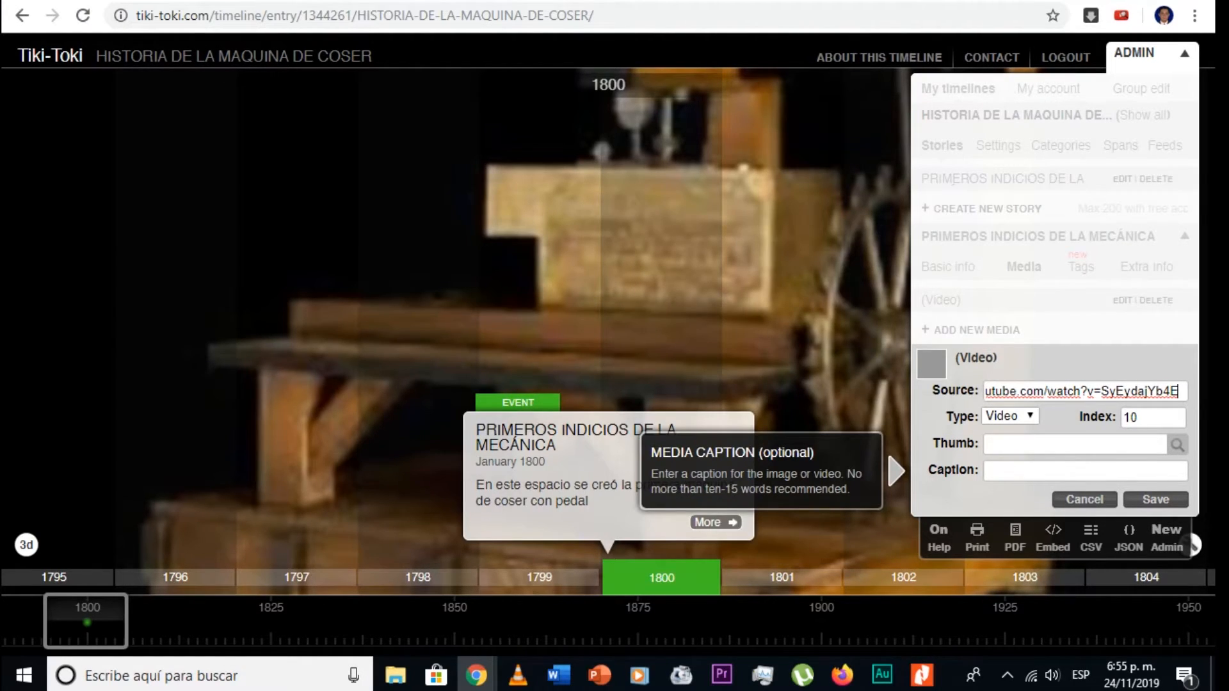
# Enter "Una pequeña historia" as the video's thumb and "ver video" as its caption, and save the media item
pyautogui.click(989, 445)
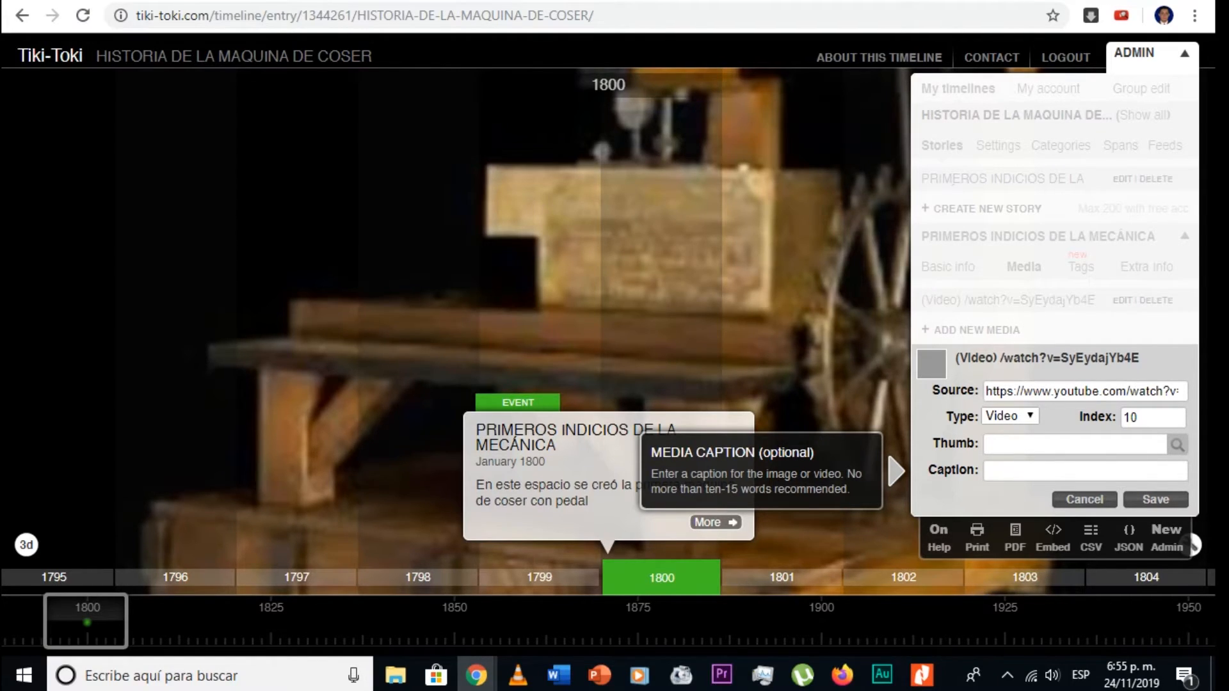
pyautogui.write('Una pequeña historia')
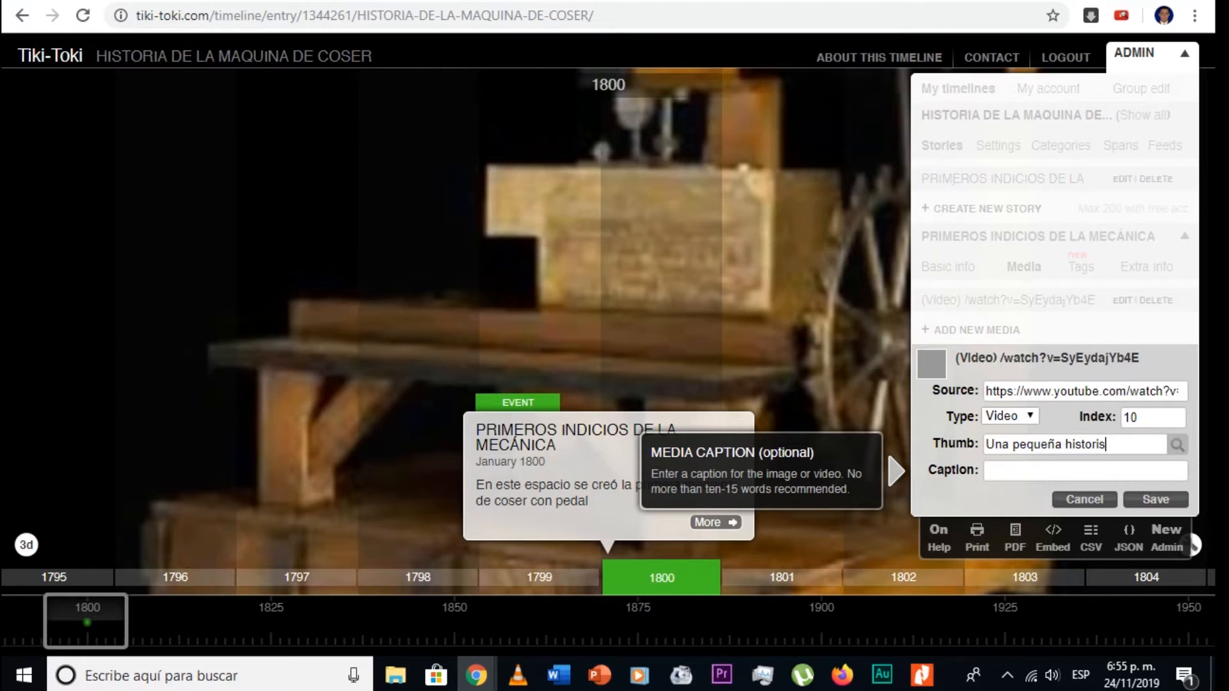
pyautogui.press('BackSpace')
pyautogui.write('a')
pyautogui.write('ver vide')
pyautogui.write('o')
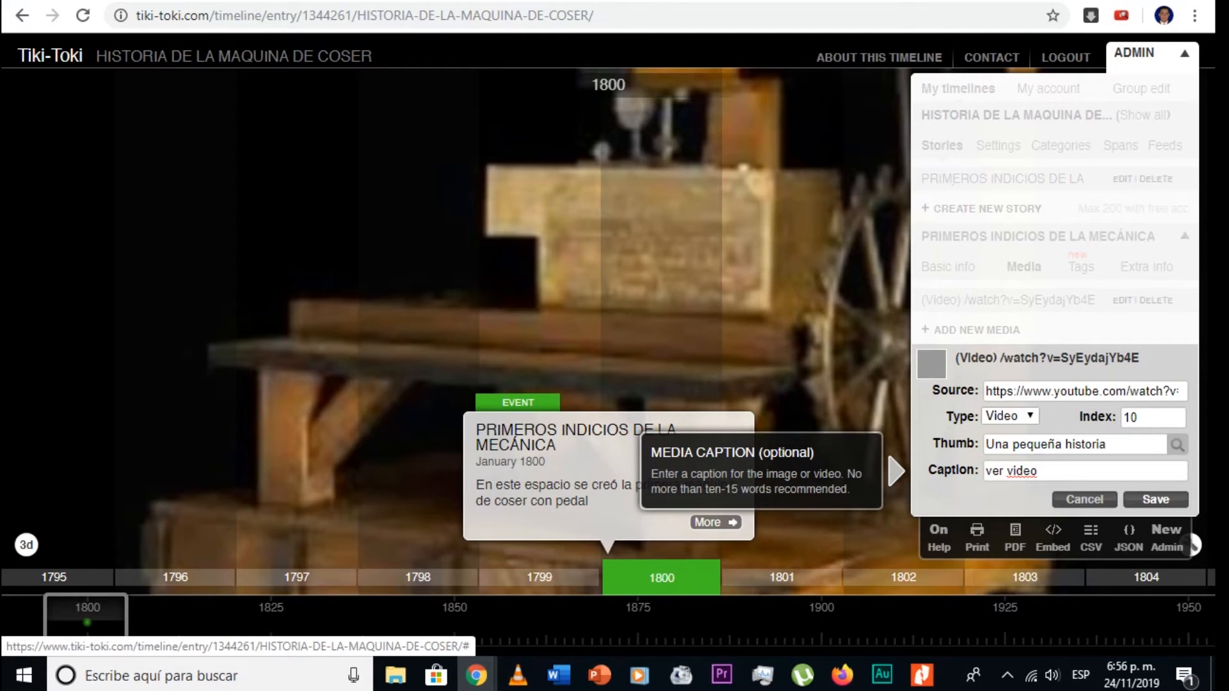
pyautogui.click(1156, 500)
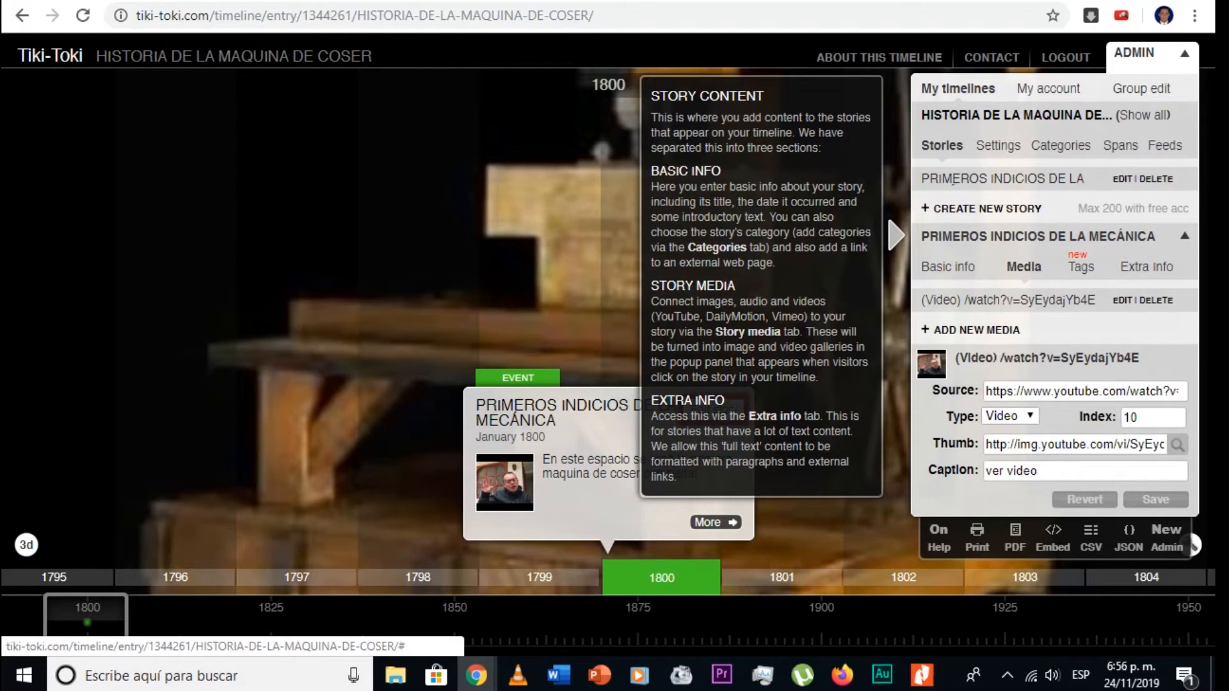
# Preview the 1800 story's full view, play its video, skip ahead to about 2:26, and close the preview
pyautogui.click(712, 522)
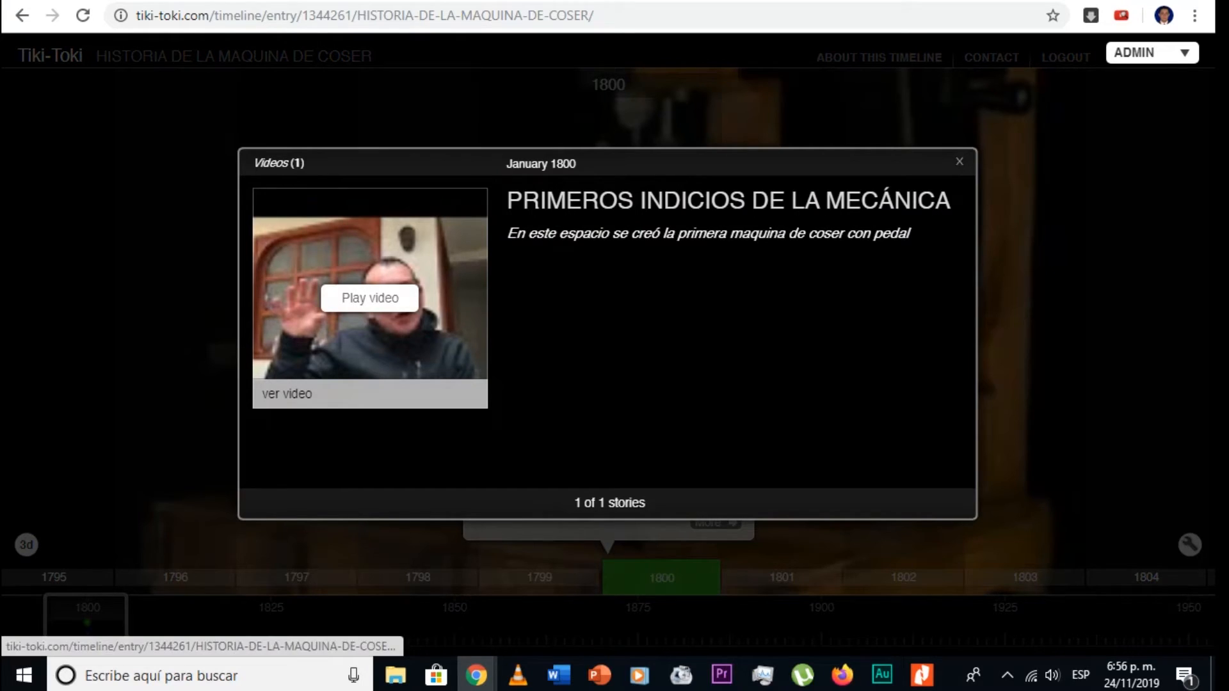
pyautogui.click(369, 297)
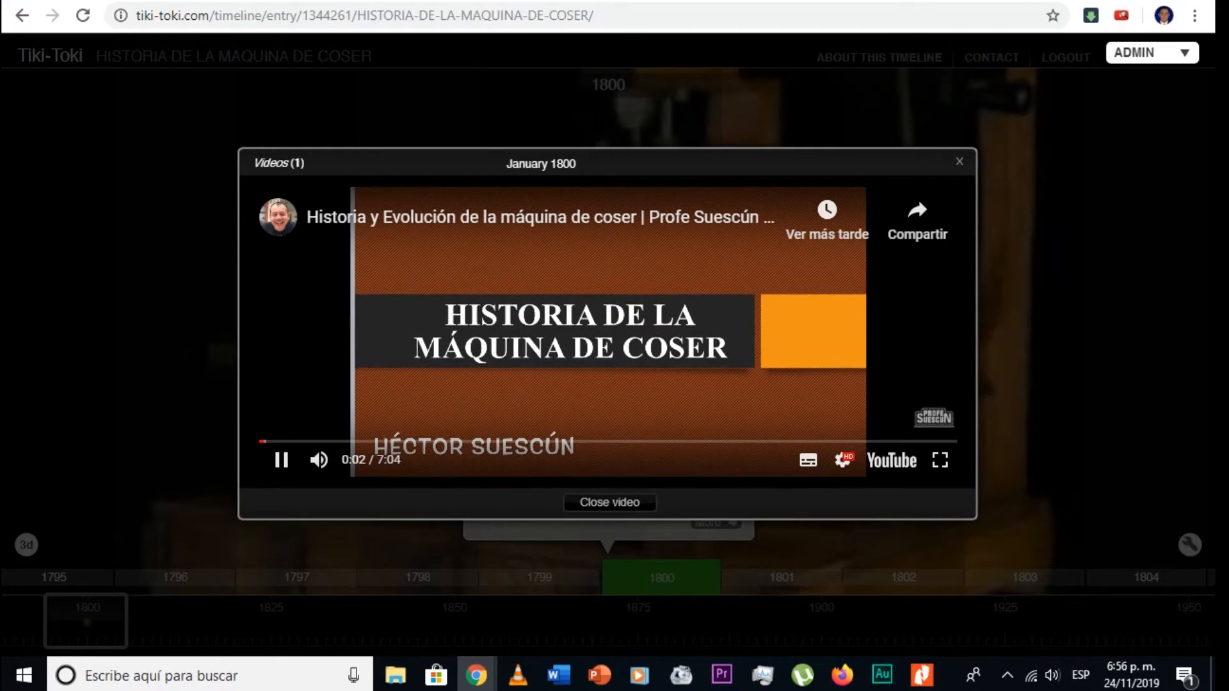
pyautogui.click(496, 441)
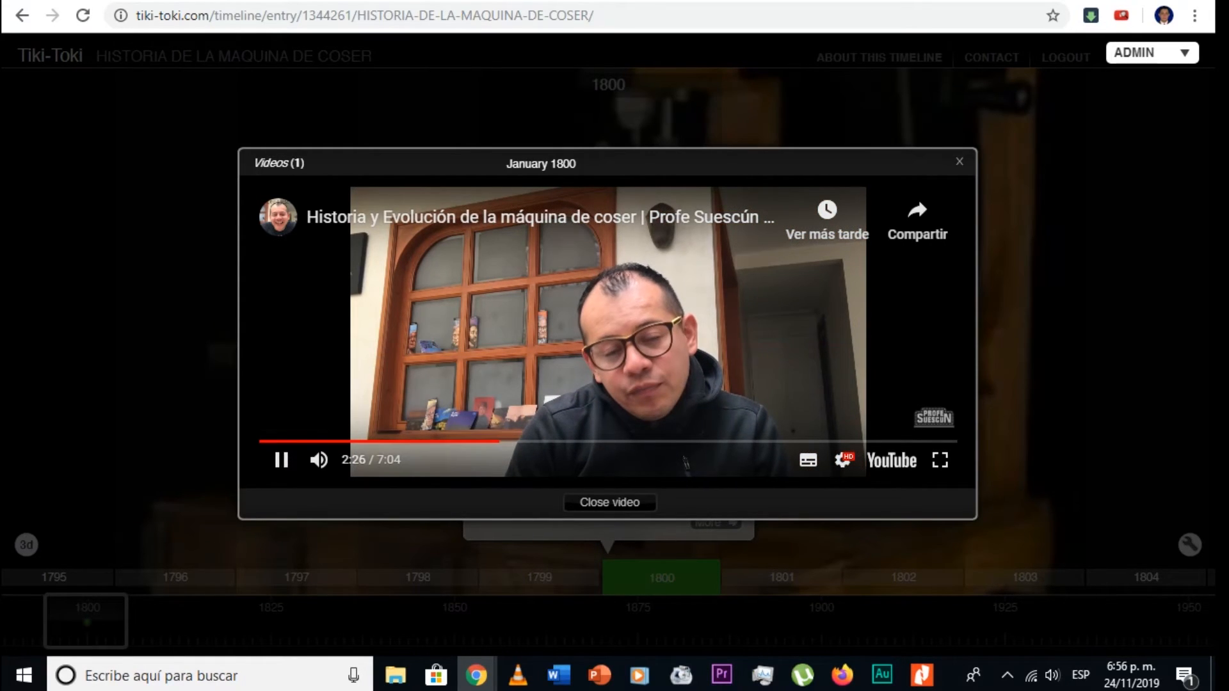
pyautogui.click(281, 459)
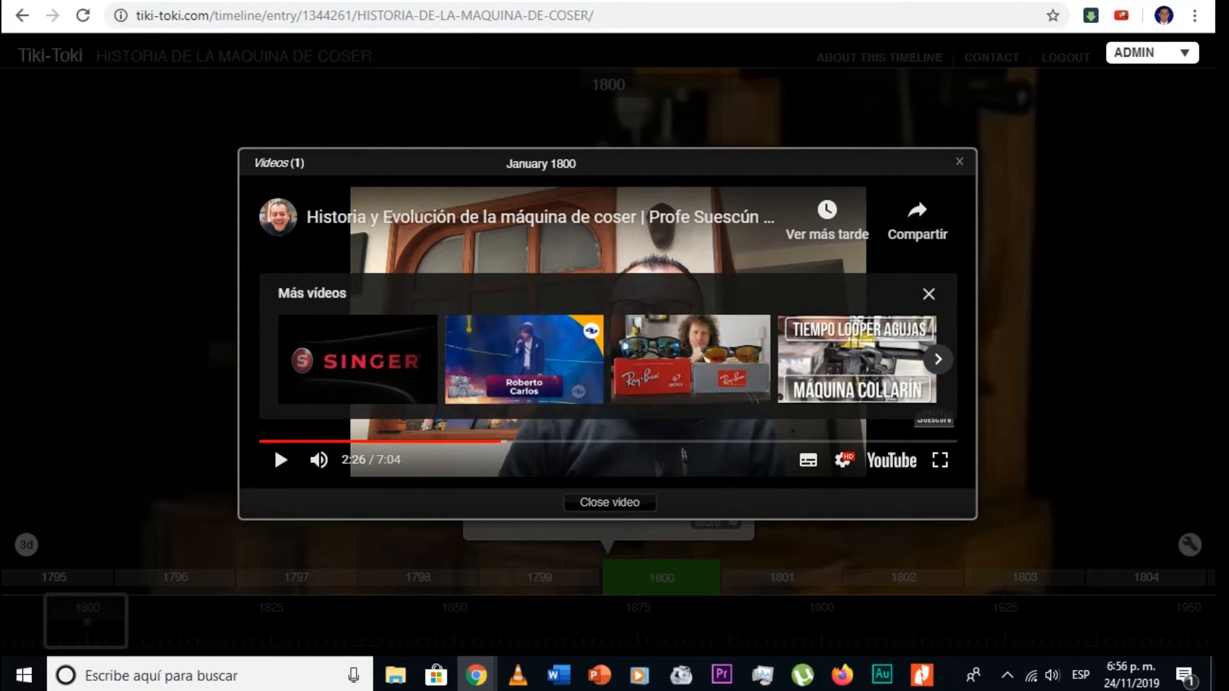
pyautogui.click(610, 501)
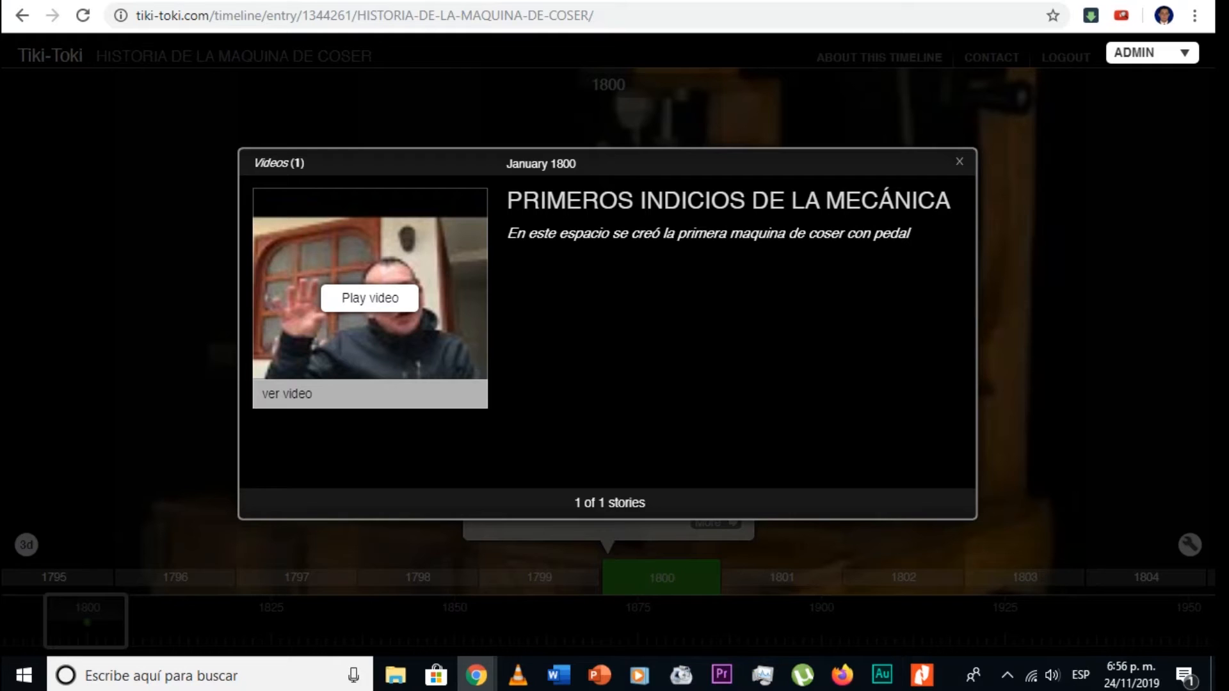
pyautogui.click(959, 162)
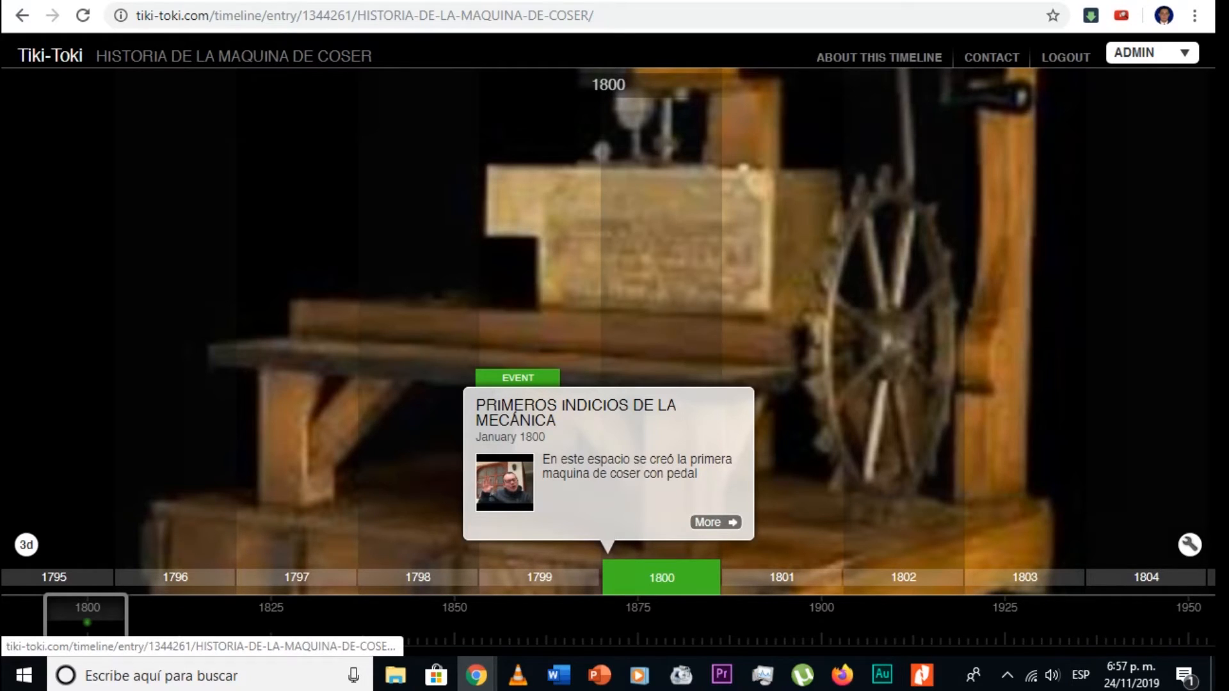
# Create another story in the timeline and set its start date to 18 Apr 1850 in the date picker
pyautogui.click(1151, 53)
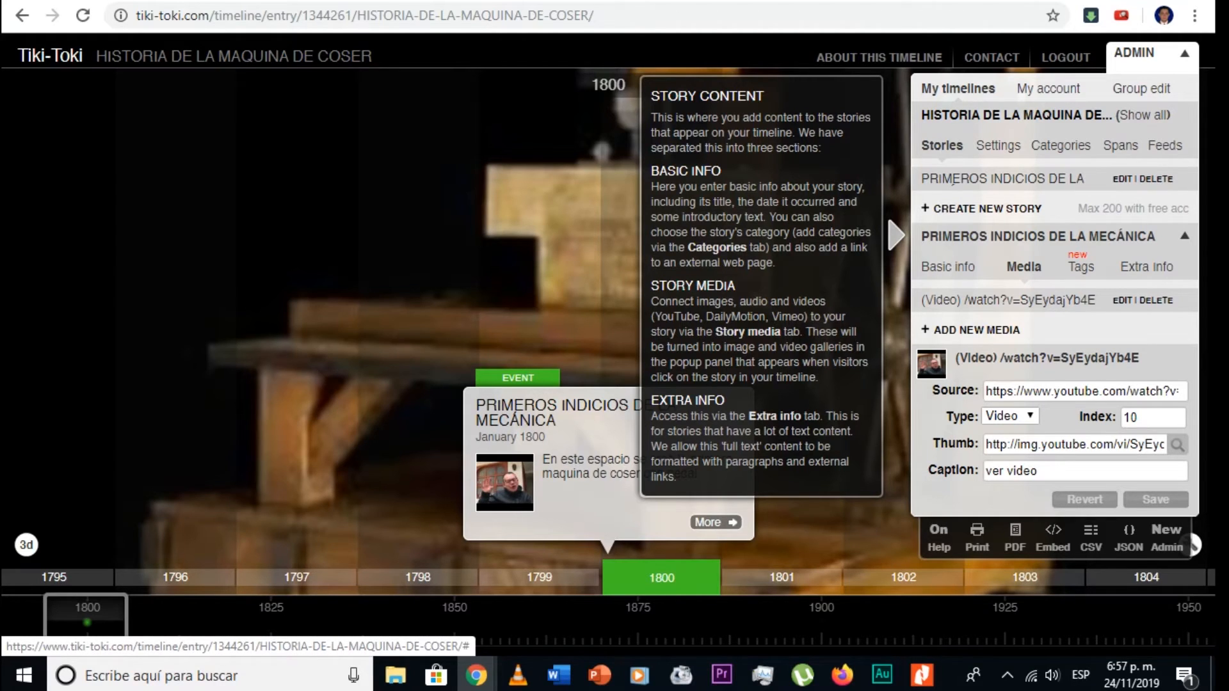
pyautogui.click(981, 208)
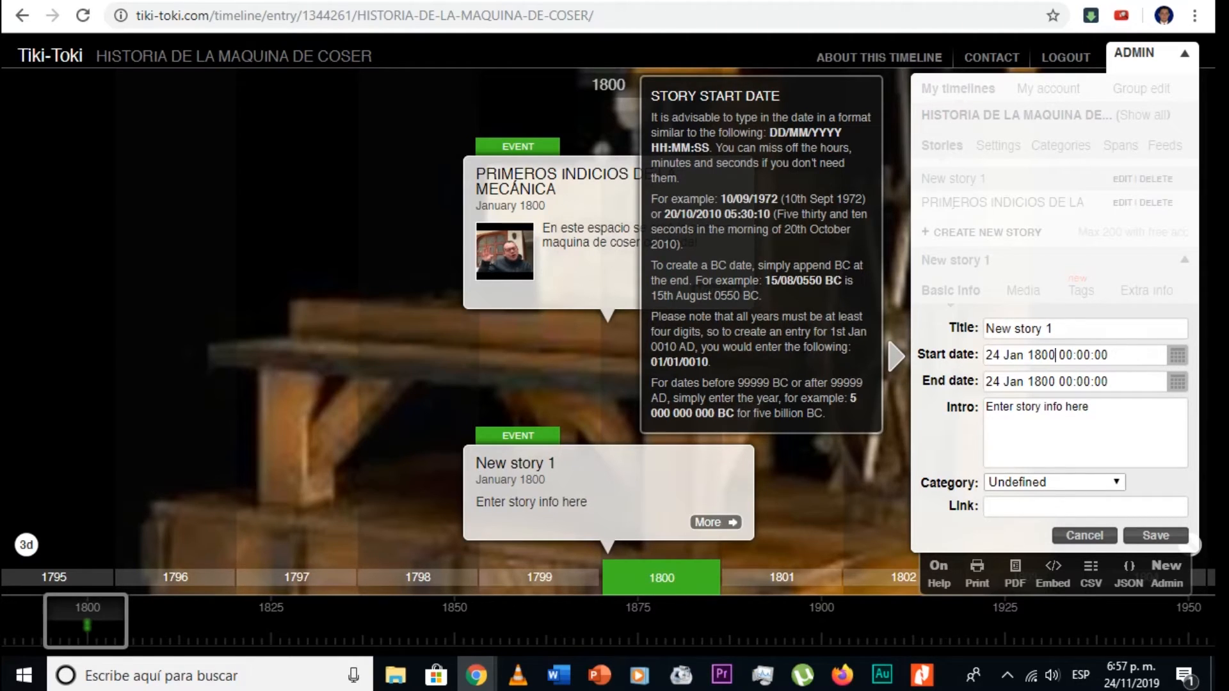
pyautogui.click(1178, 355)
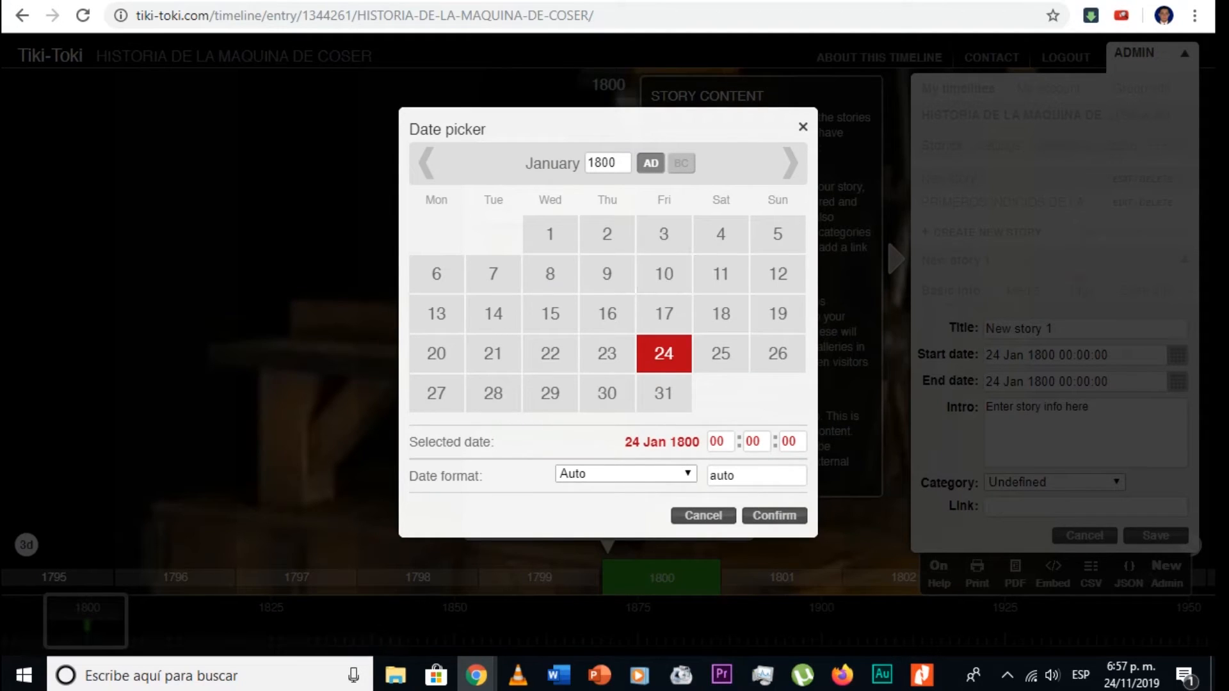
pyautogui.doubleClick(605, 163)
pyautogui.write('1850')
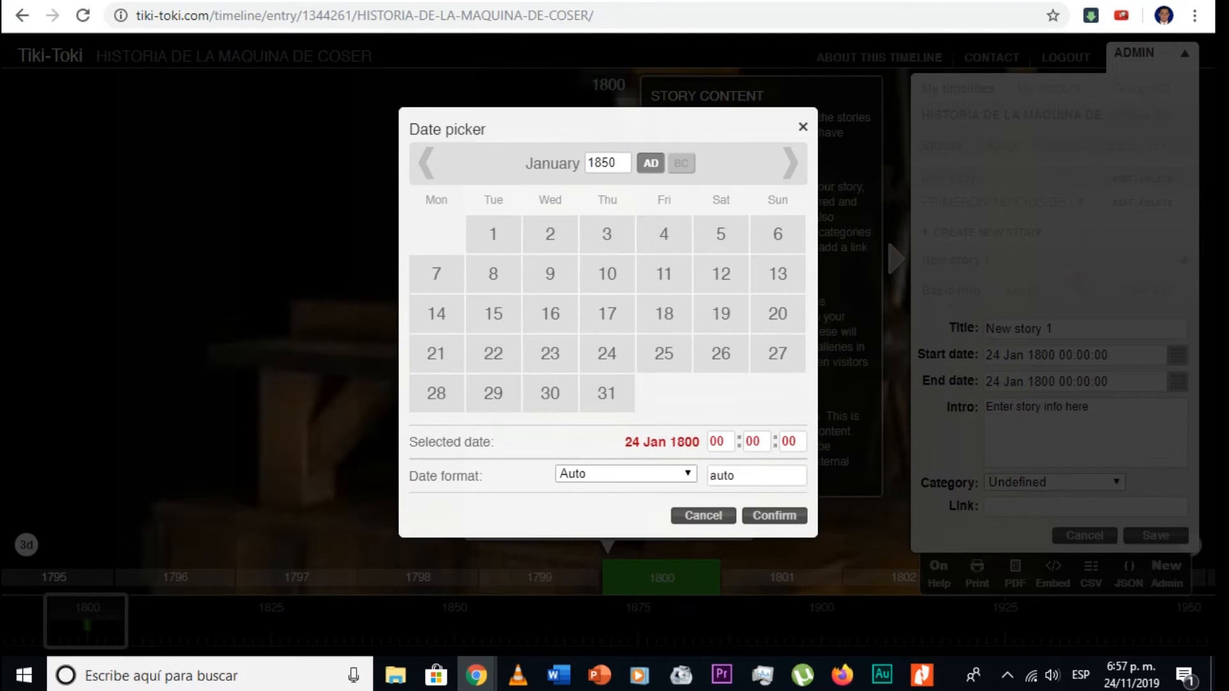
pyautogui.click(664, 354)
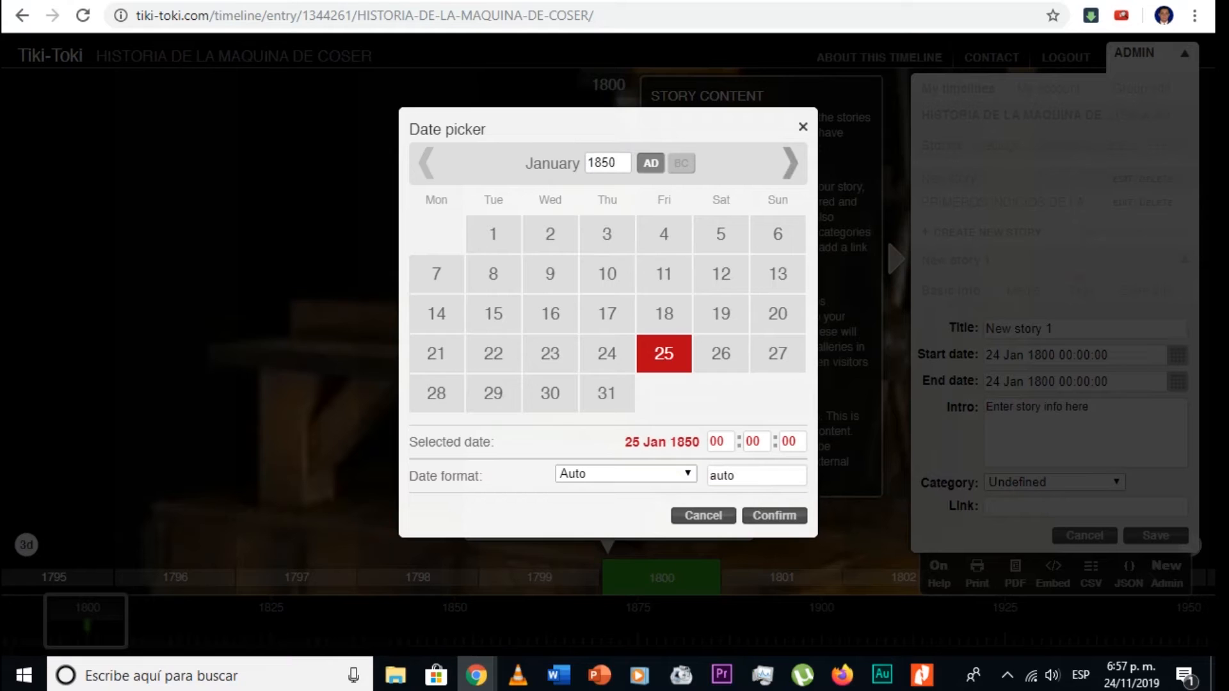
pyautogui.click(790, 163)
pyautogui.click(790, 163)
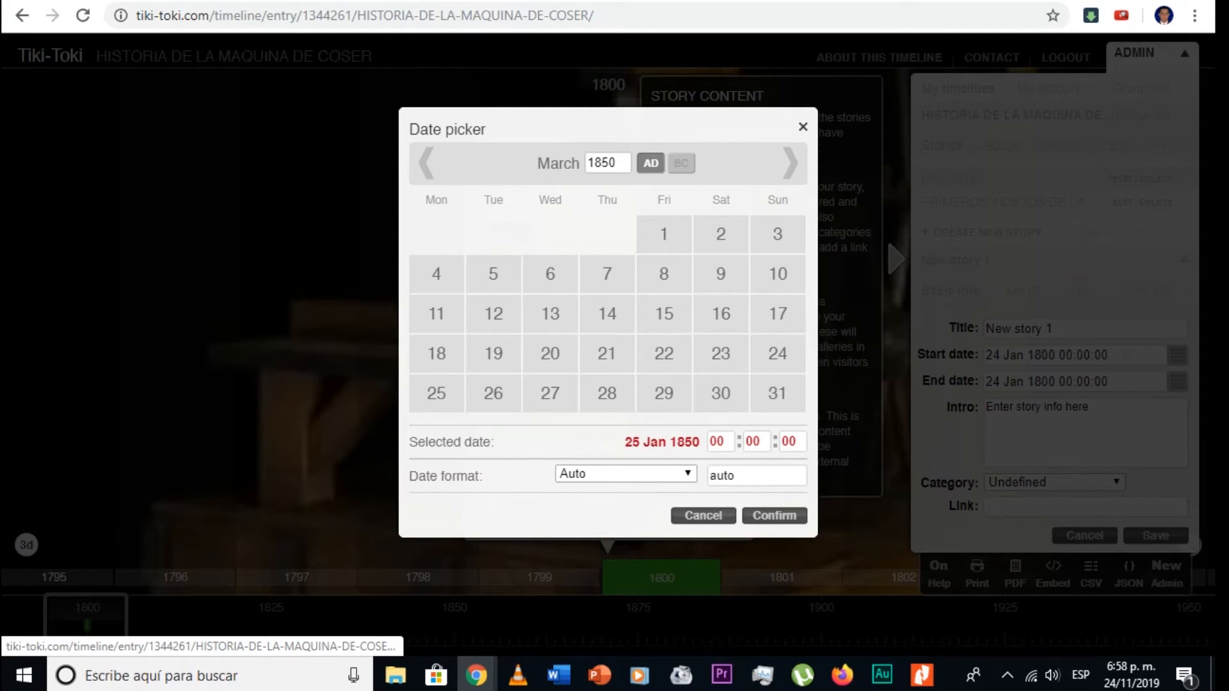
pyautogui.click(790, 164)
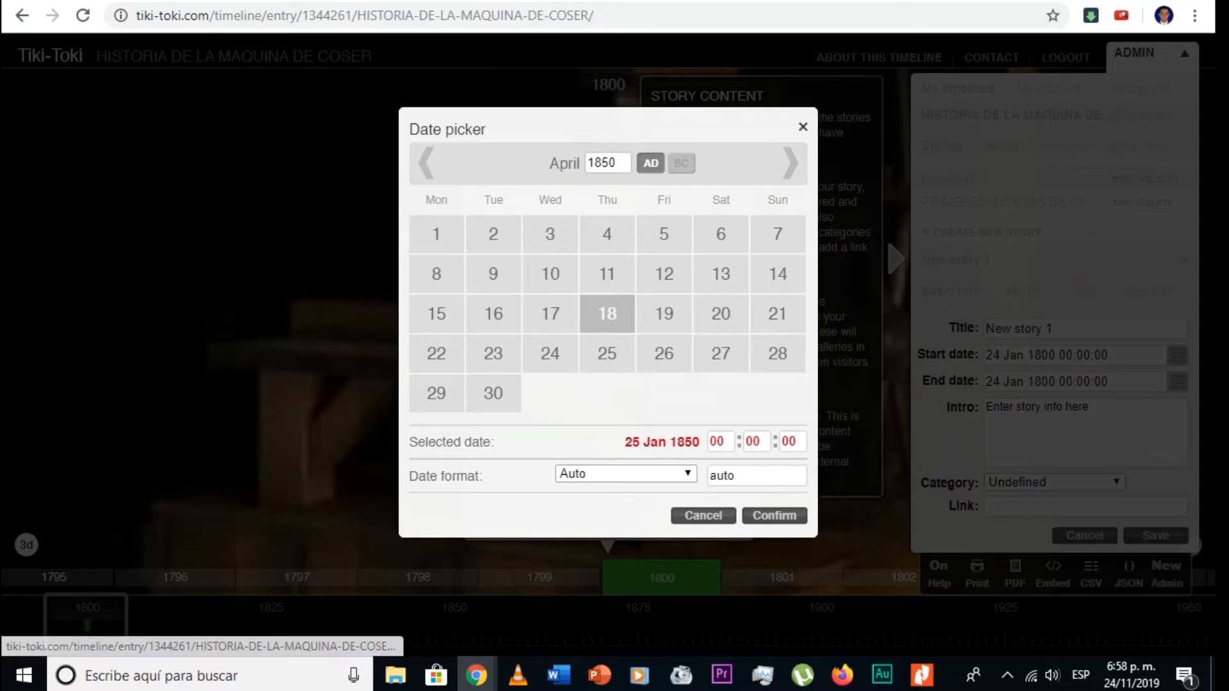
pyautogui.click(607, 315)
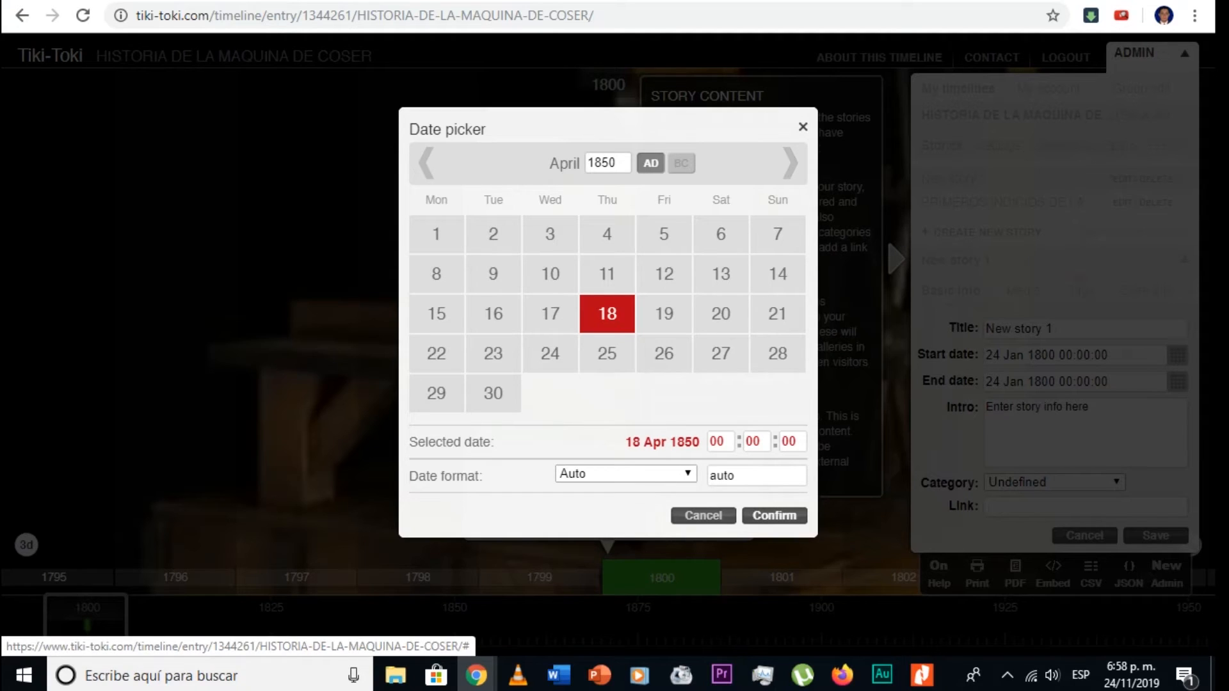
pyautogui.click(774, 515)
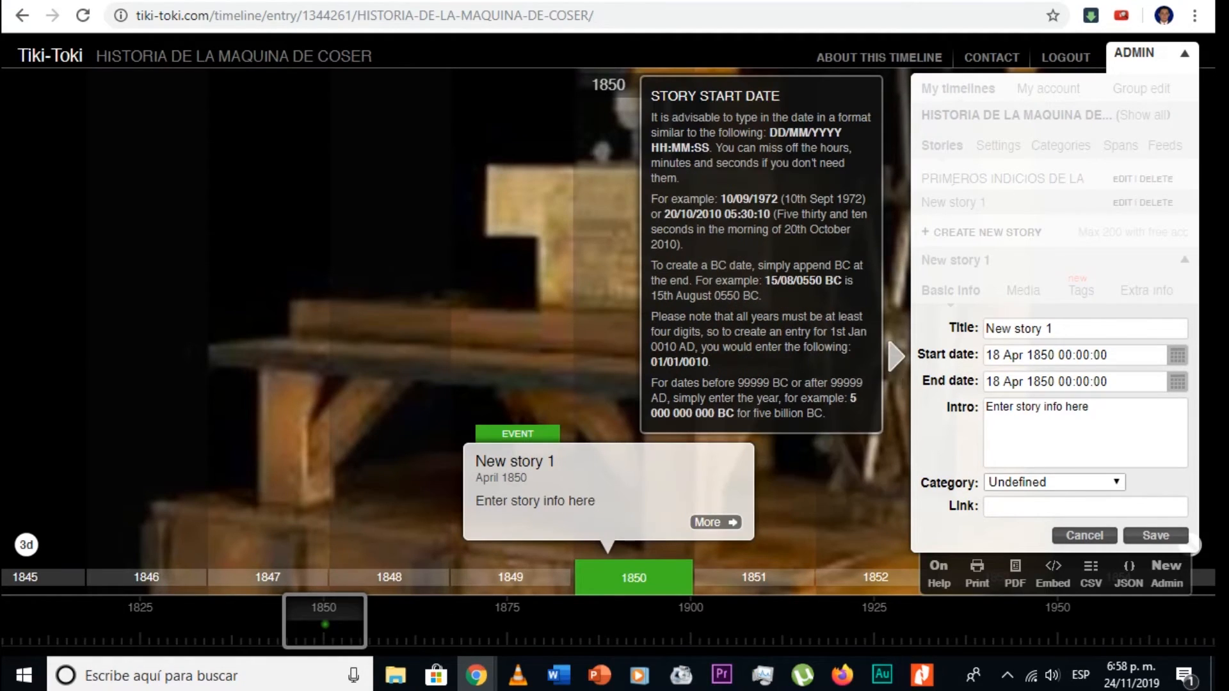
# Title the new 1850 story "SINGER DESARROLLA EL PRIMER MODELO DE MAQUINA CON PEDAL AUTOMÁTICO"
pyautogui.moveTo(1060, 329); pyautogui.dragTo(985, 329)
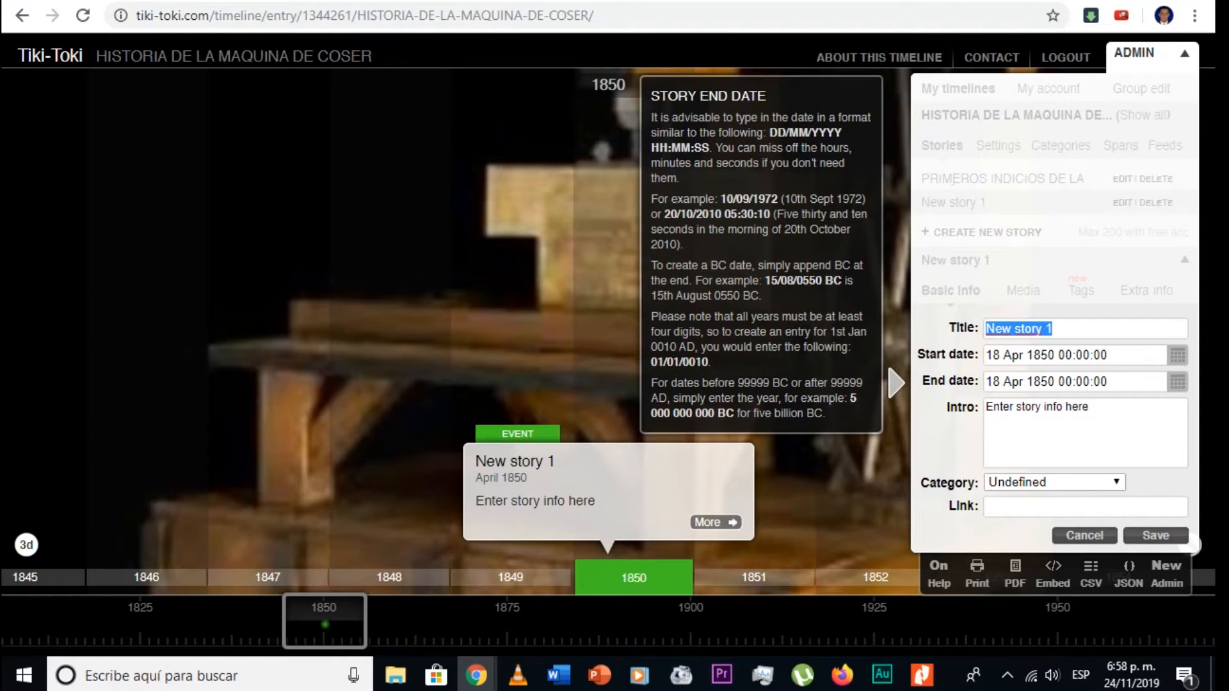
pyautogui.press('BackSpace')
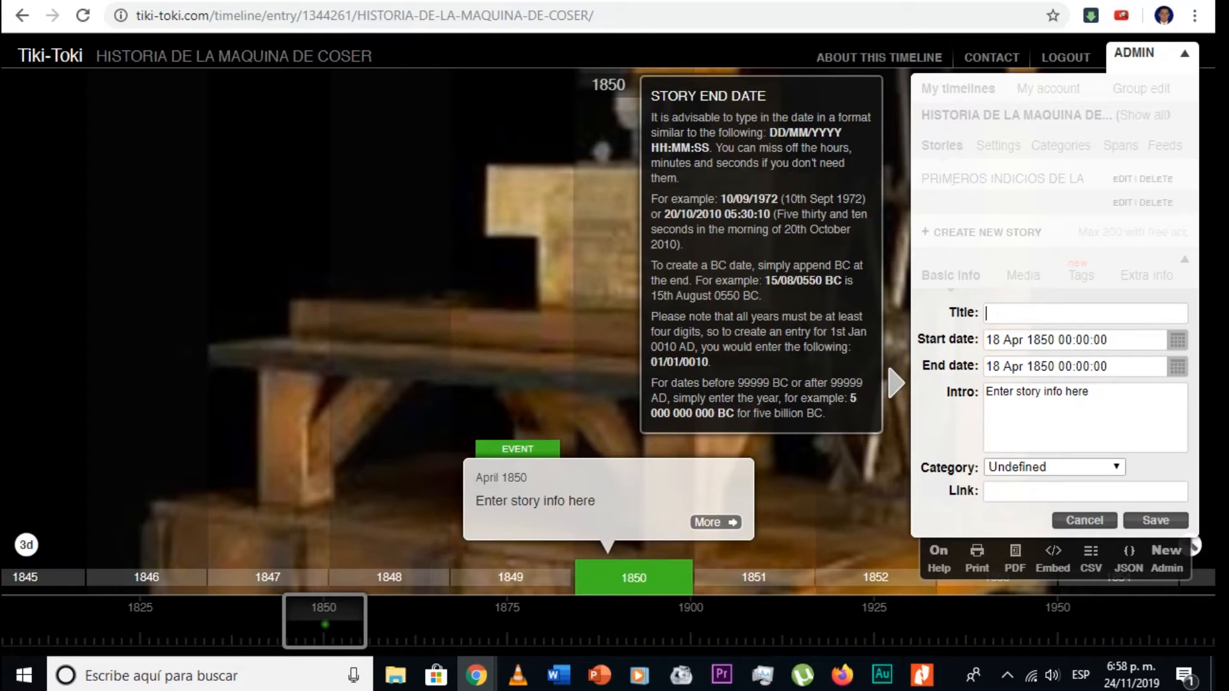
pyautogui.write('SING')
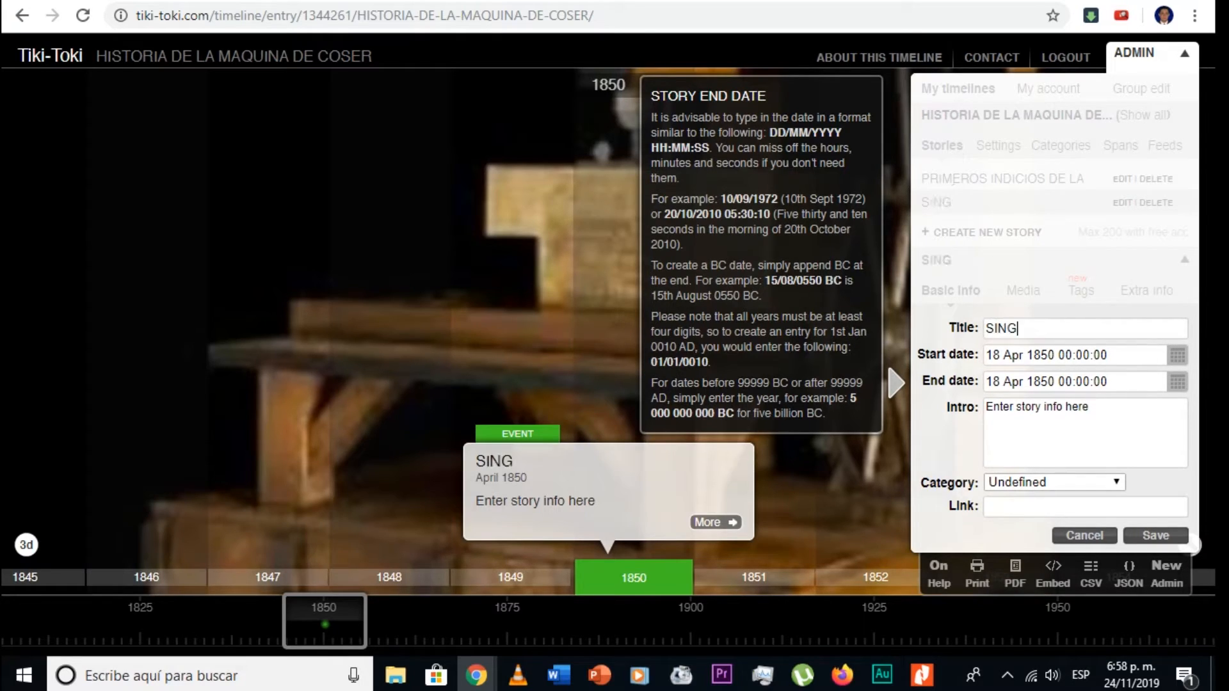
pyautogui.write('ER DESA')
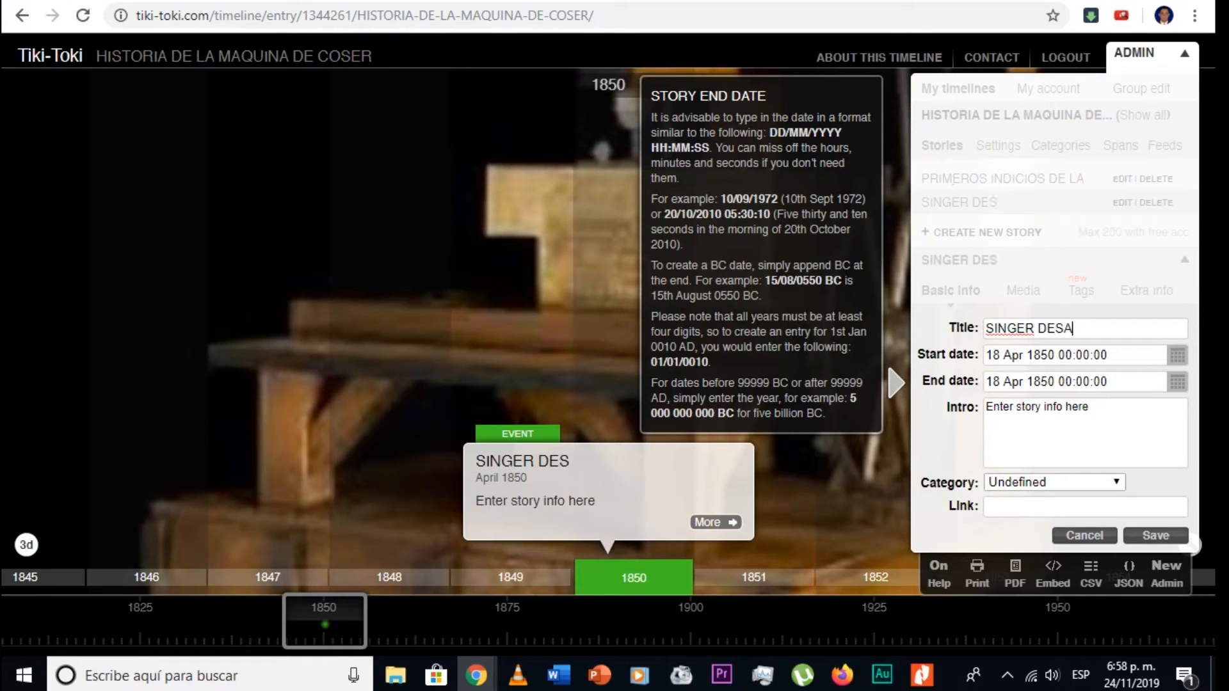
pyautogui.write('RROLLA EL PRO')
pyautogui.press('BackSpace')
pyautogui.write('IMER MODELO')
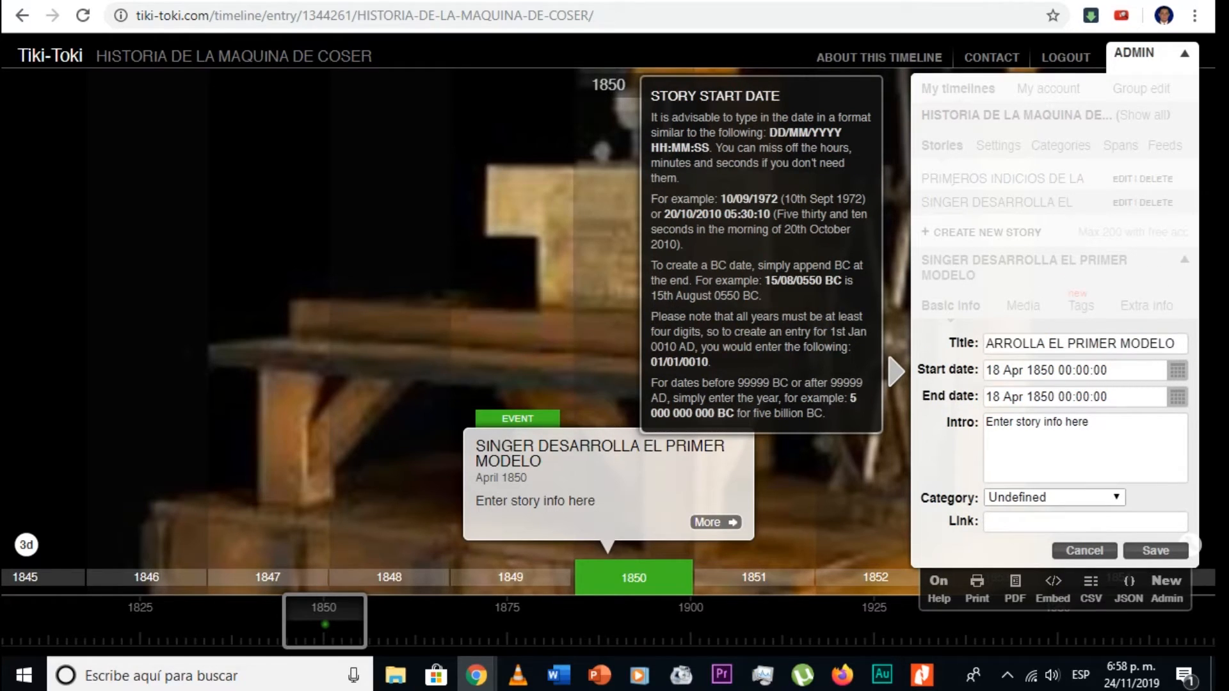
pyautogui.write(' DE MAQU')
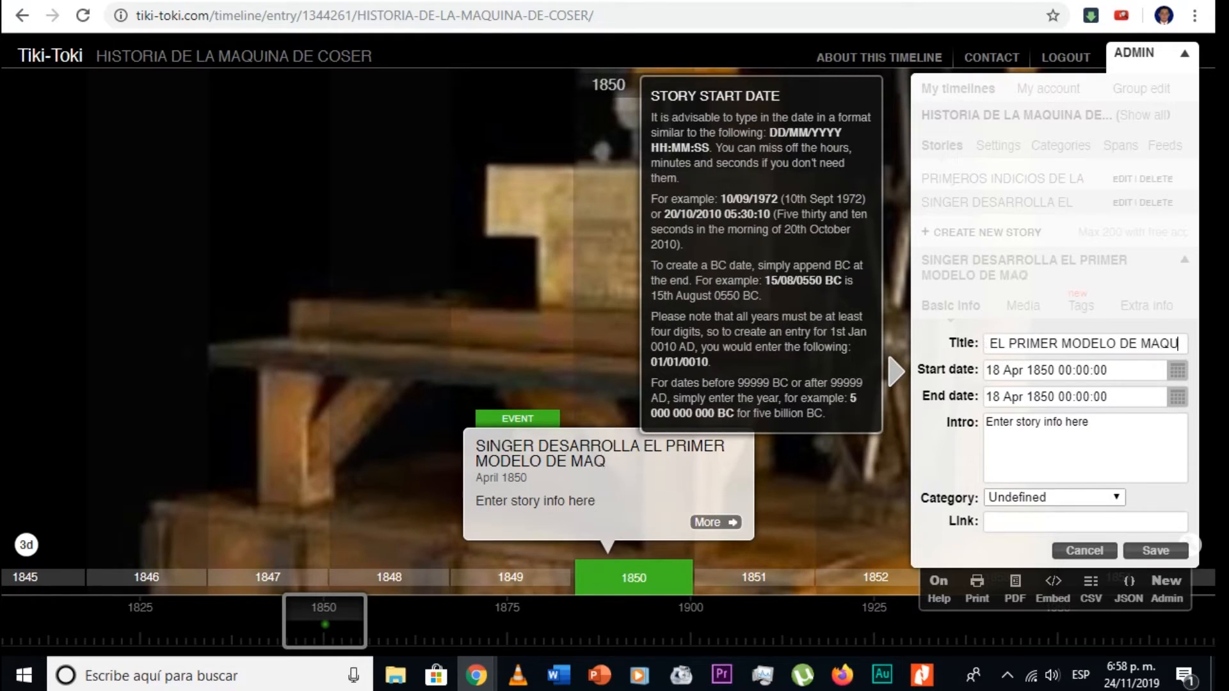
pyautogui.write('INA CON')
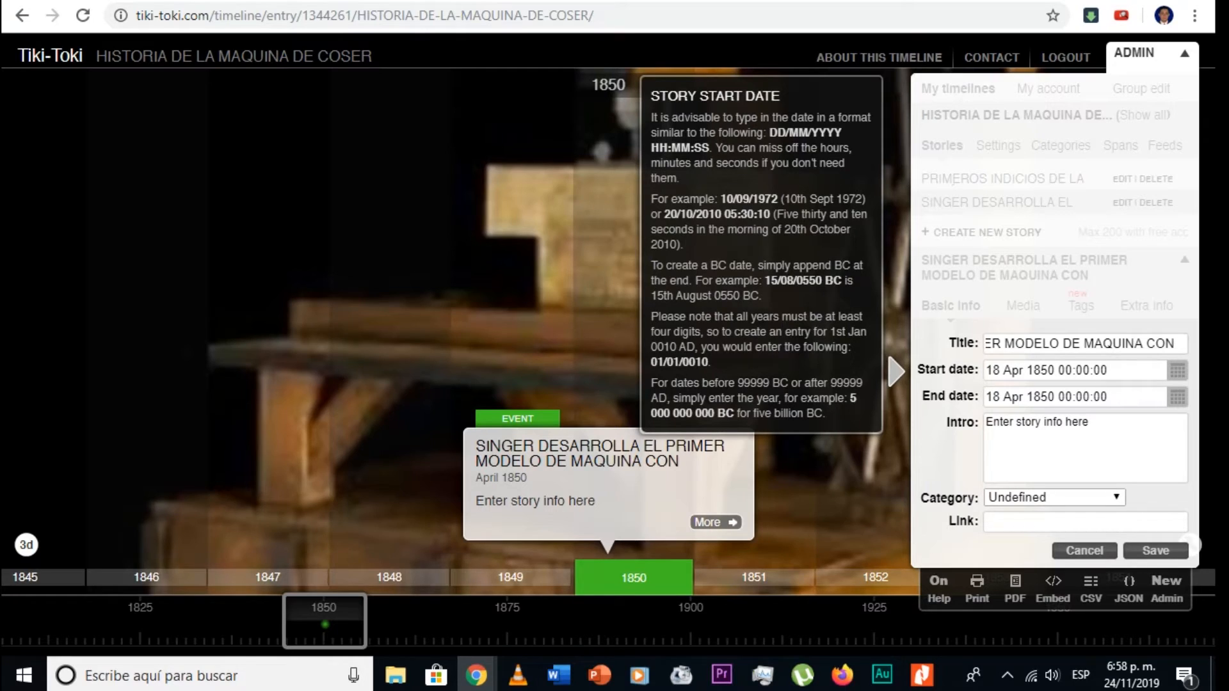
pyautogui.write('PEDAL ')
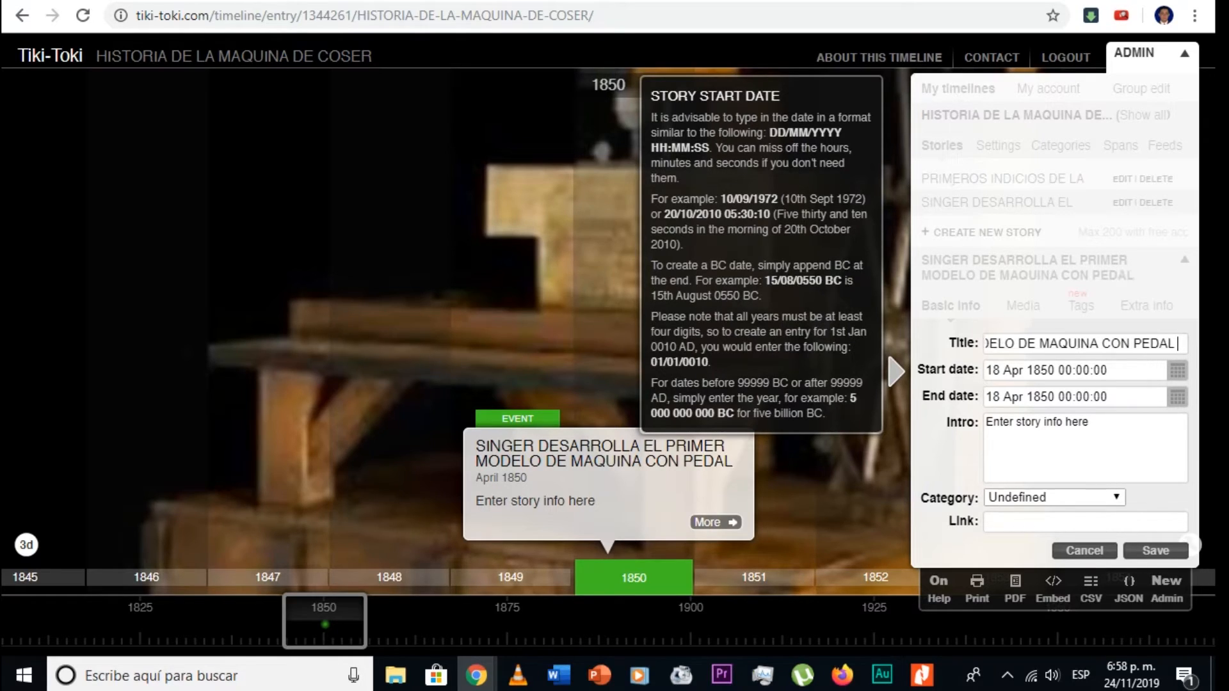
pyautogui.write('AUTO')
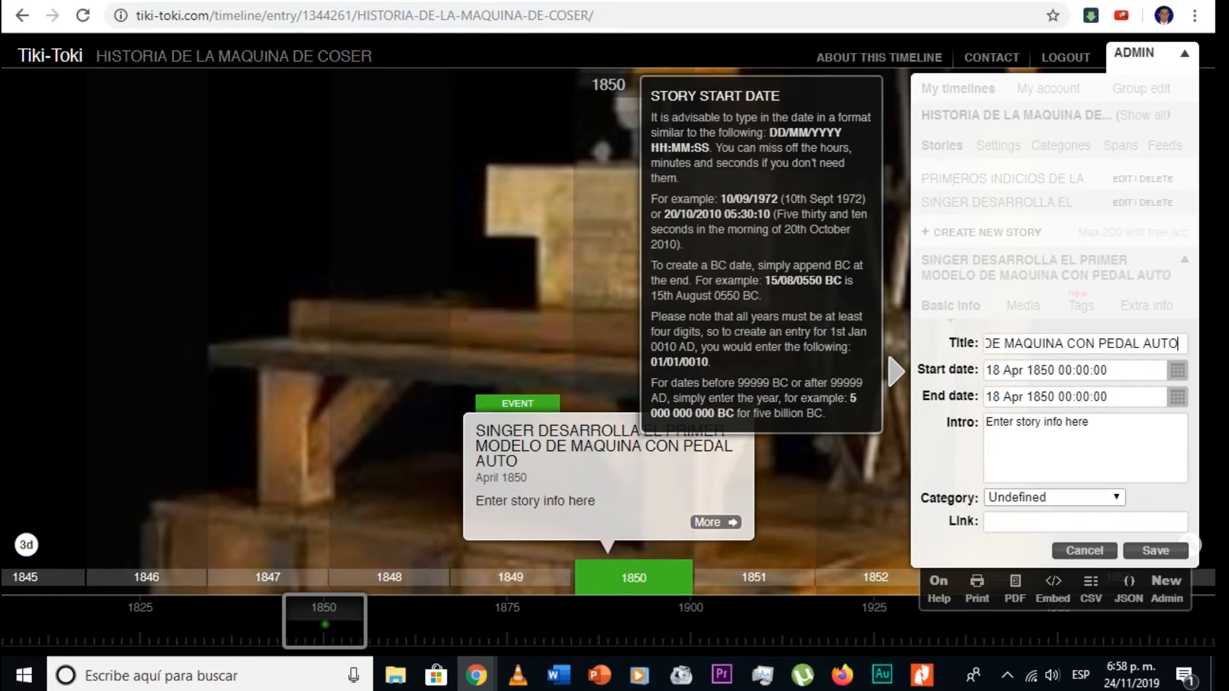
pyautogui.write('MÁT')
pyautogui.write('ICO')
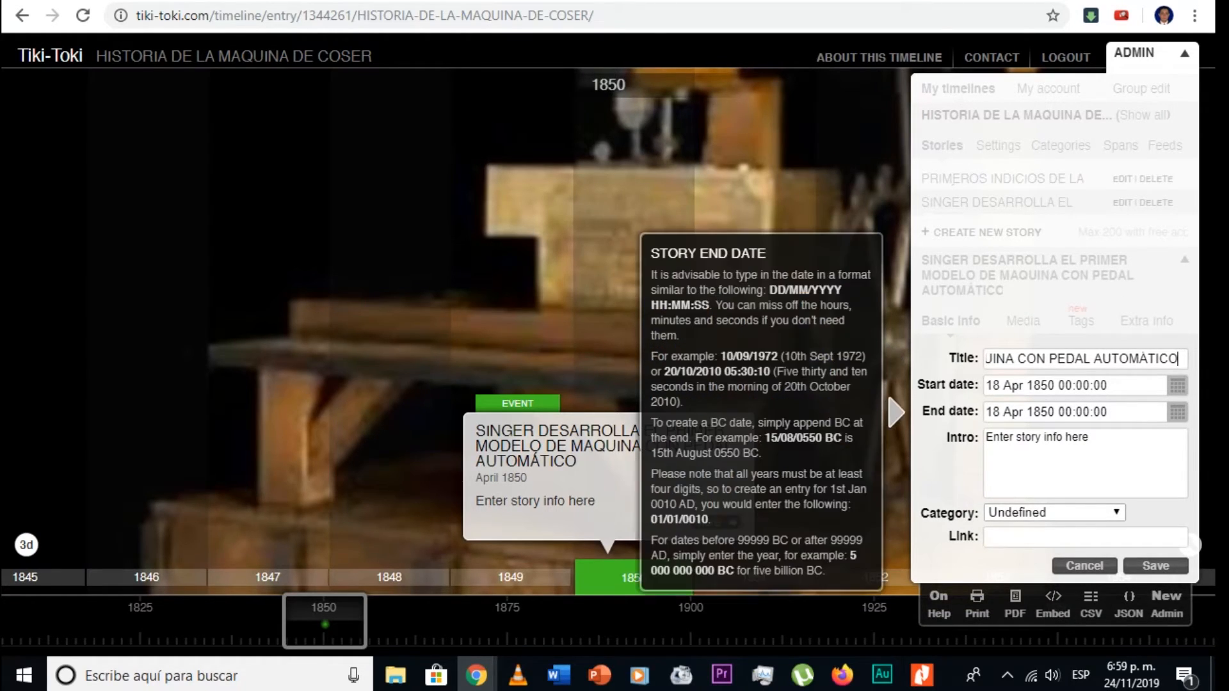
# Replace the 1850 story's intro with "Gracias a los avances previos se pudo establecer unos nuevos desarrollos" and save the story
pyautogui.click(1089, 437)
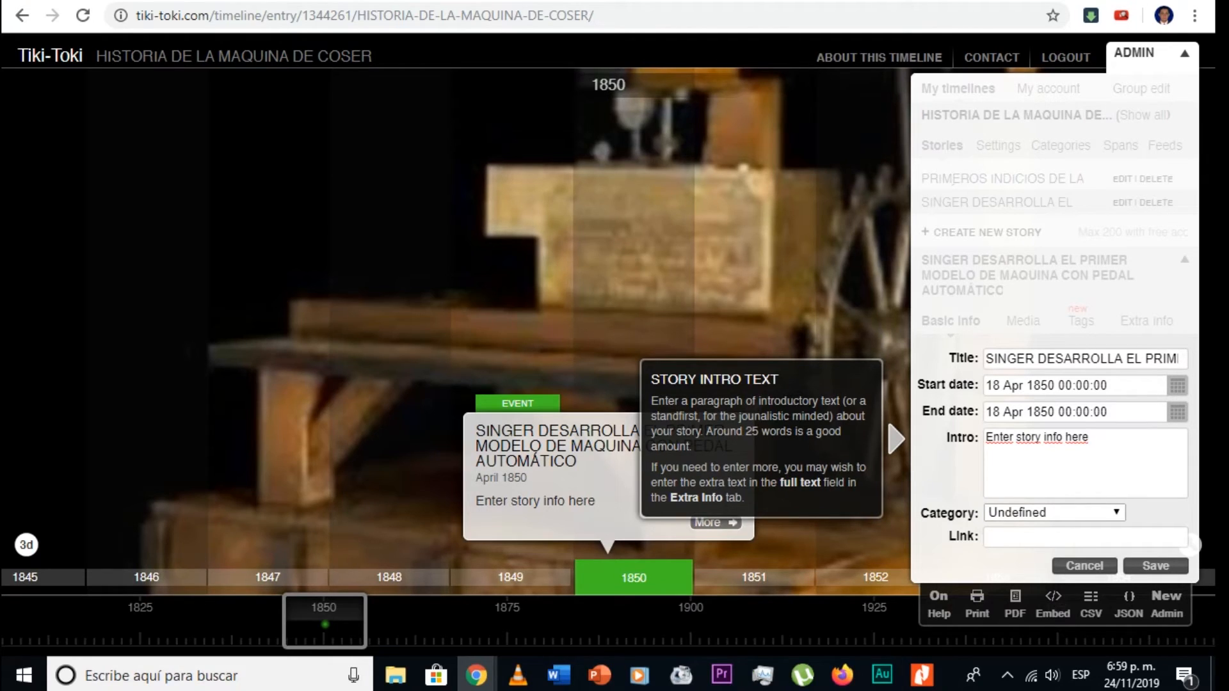
pyautogui.press('BackSpace')
pyautogui.press('BackSpace')
pyautogui.press('BackSpace')
pyautogui.press('BackSpace')
pyautogui.press('BackSpace')
pyautogui.press('BackSpace')
pyautogui.press('BackSpace')
pyautogui.press('BackSpace')
pyautogui.press('BackSpace')
pyautogui.press('BackSpace')
pyautogui.press('BackSpace')
pyautogui.press('BackSpace')
pyautogui.press('BackSpace')
pyautogui.press('BackSpace')
pyautogui.press('BackSpace')
pyautogui.press('BackSpace')
pyautogui.press('BackSpace')
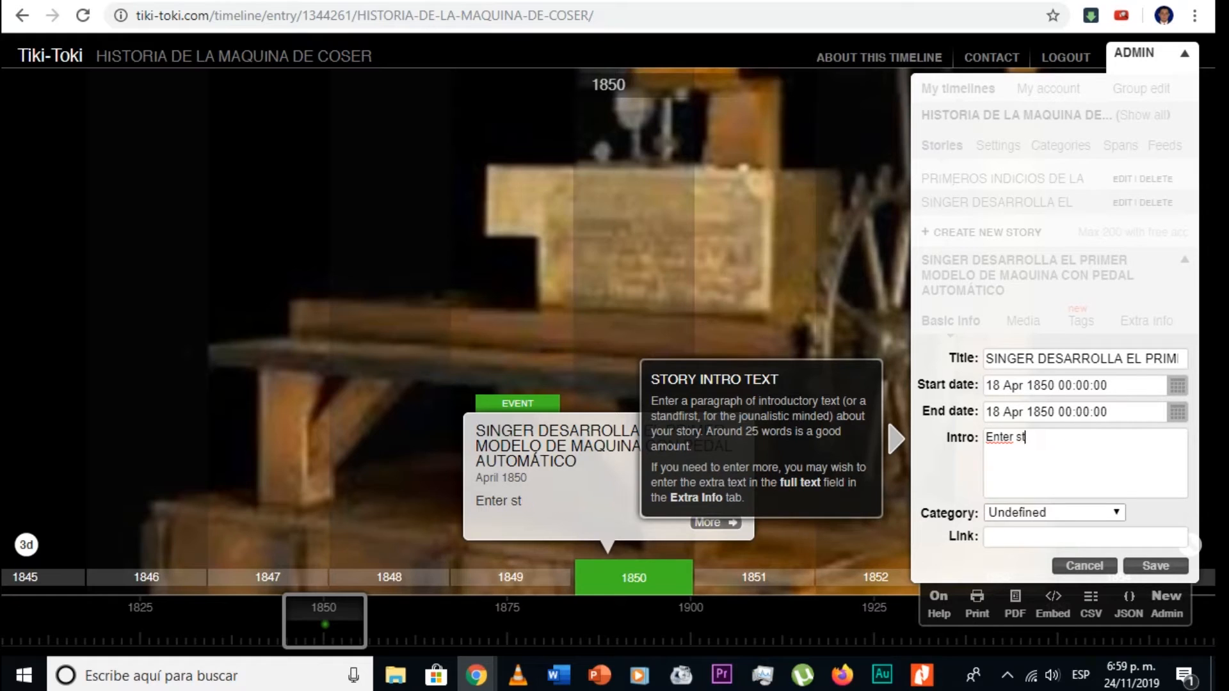
pyautogui.press('BackSpace')
pyautogui.press('BackSpace')
pyautogui.press('BackSpace')
pyautogui.press('BackSpace')
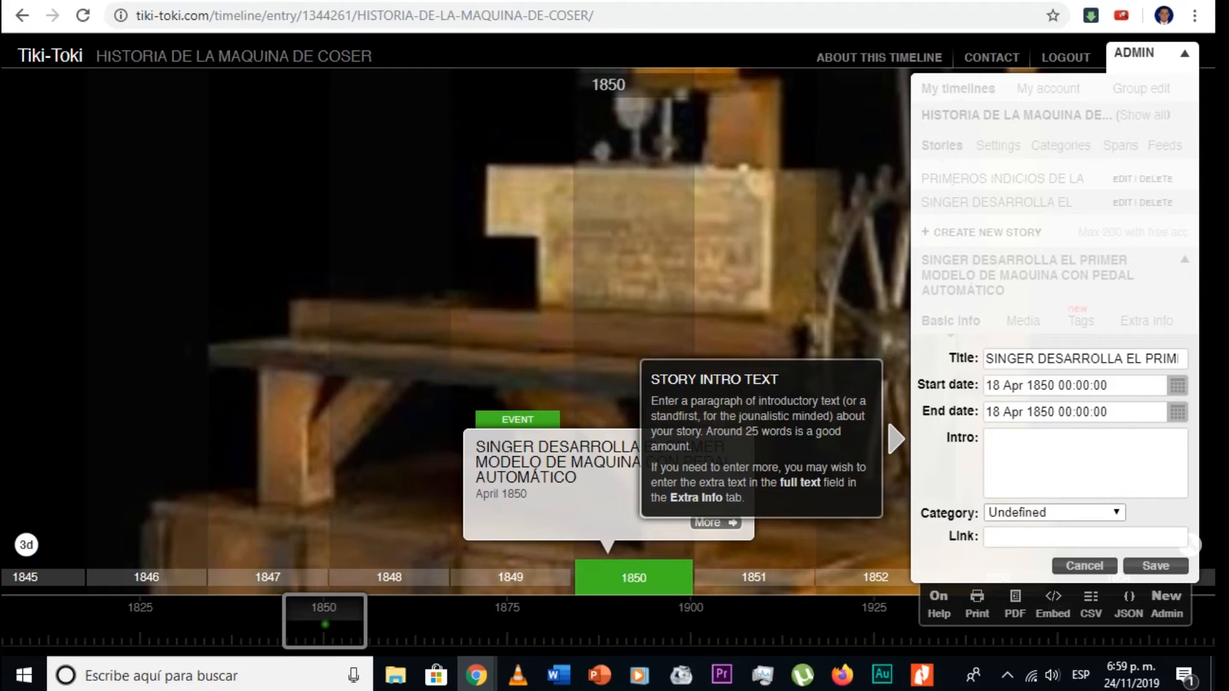
pyautogui.write('Gra')
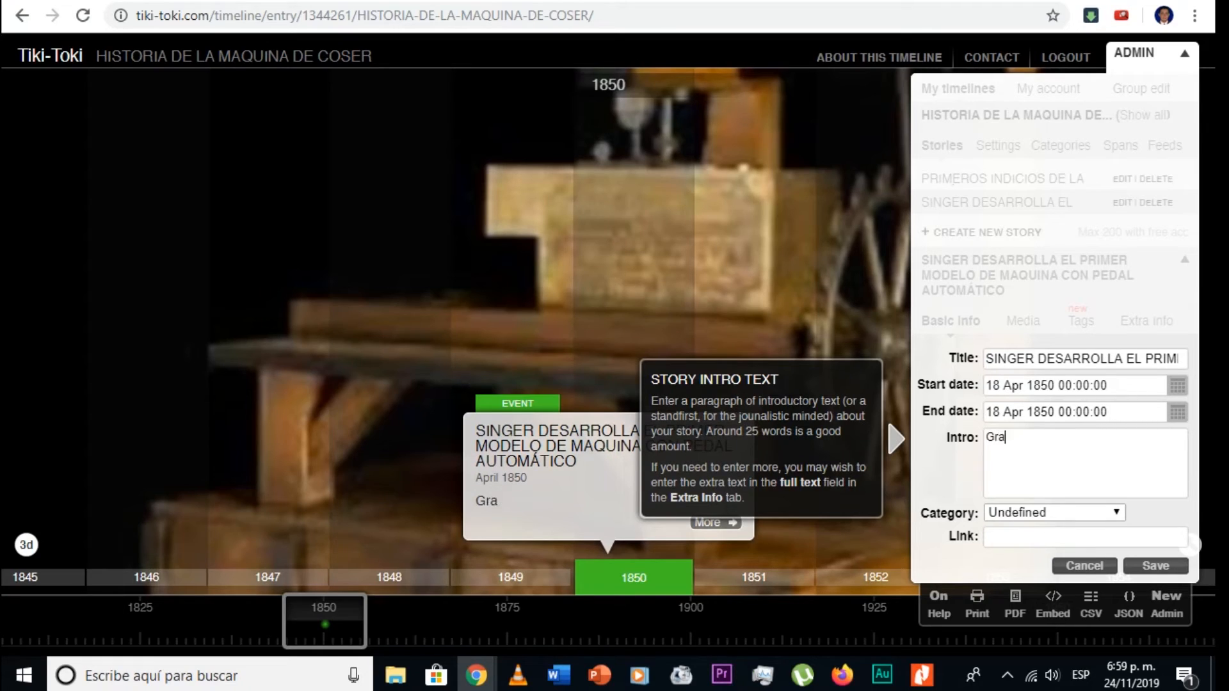
pyautogui.write('cias a los avance')
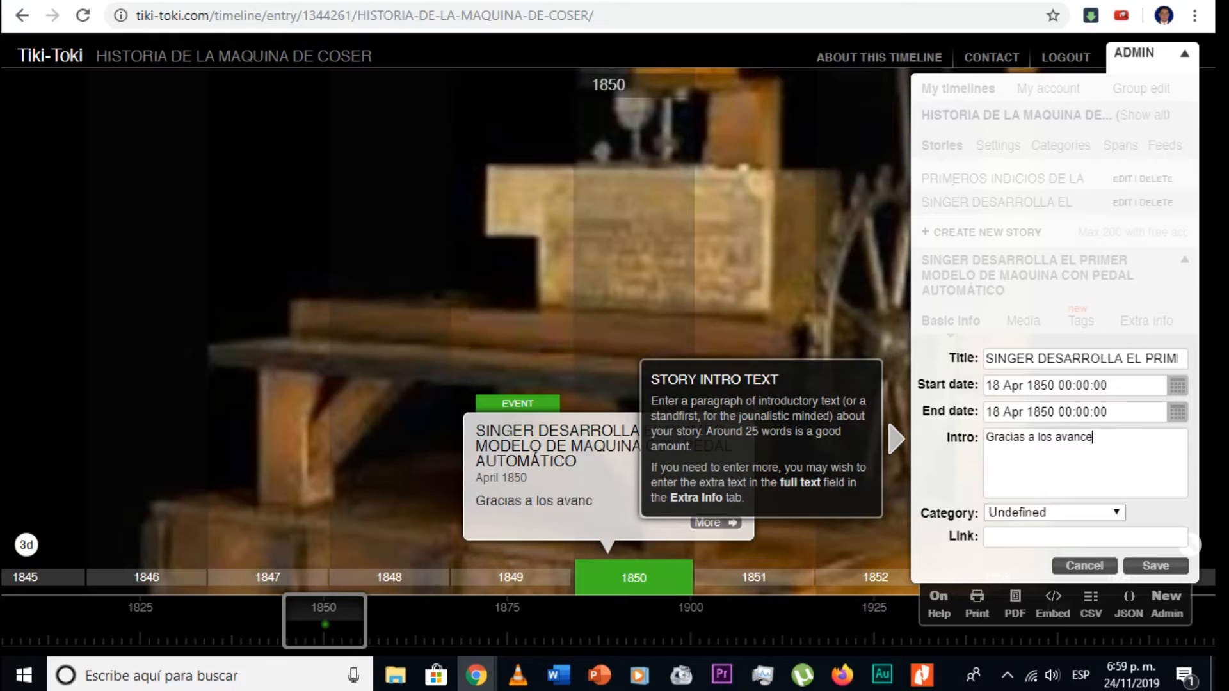
pyautogui.write('s previos se pu')
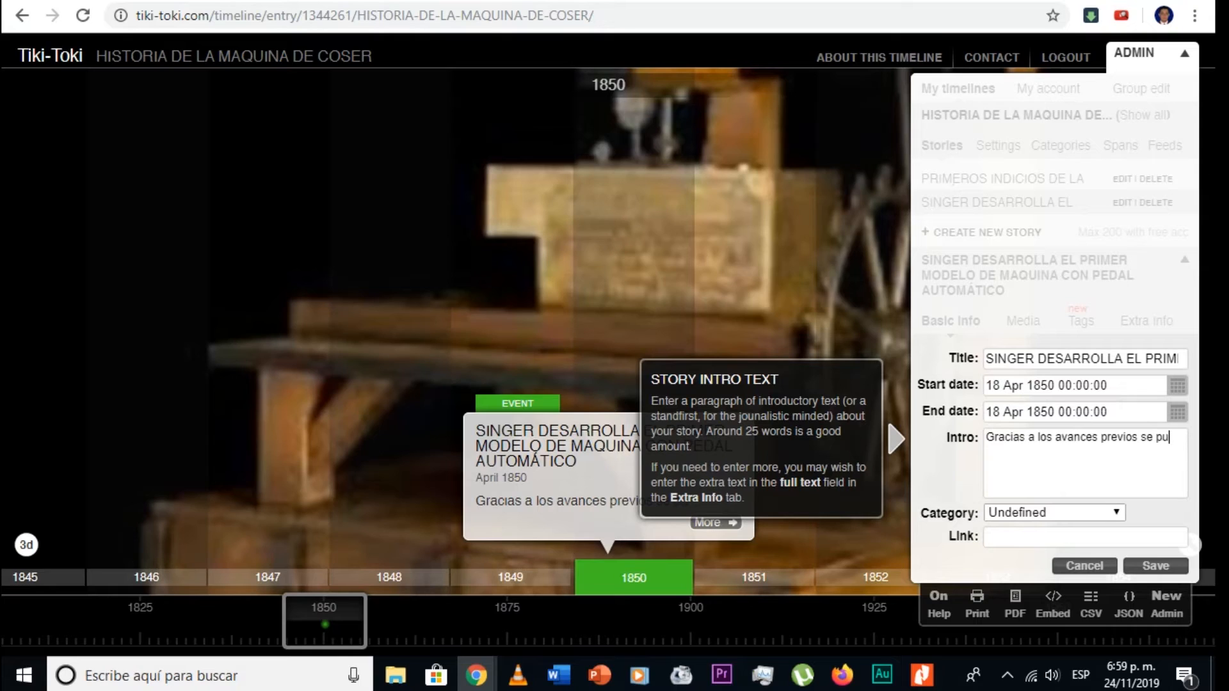
pyautogui.write('do estable')
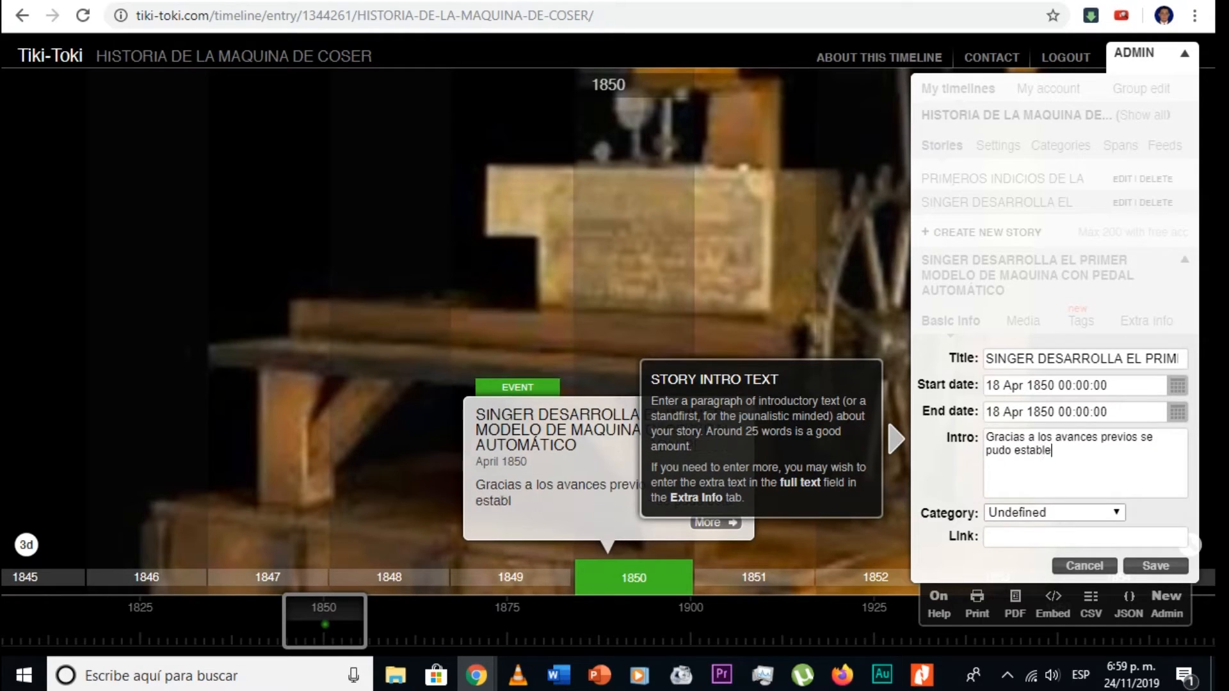
pyautogui.write('cer una s nuevas')
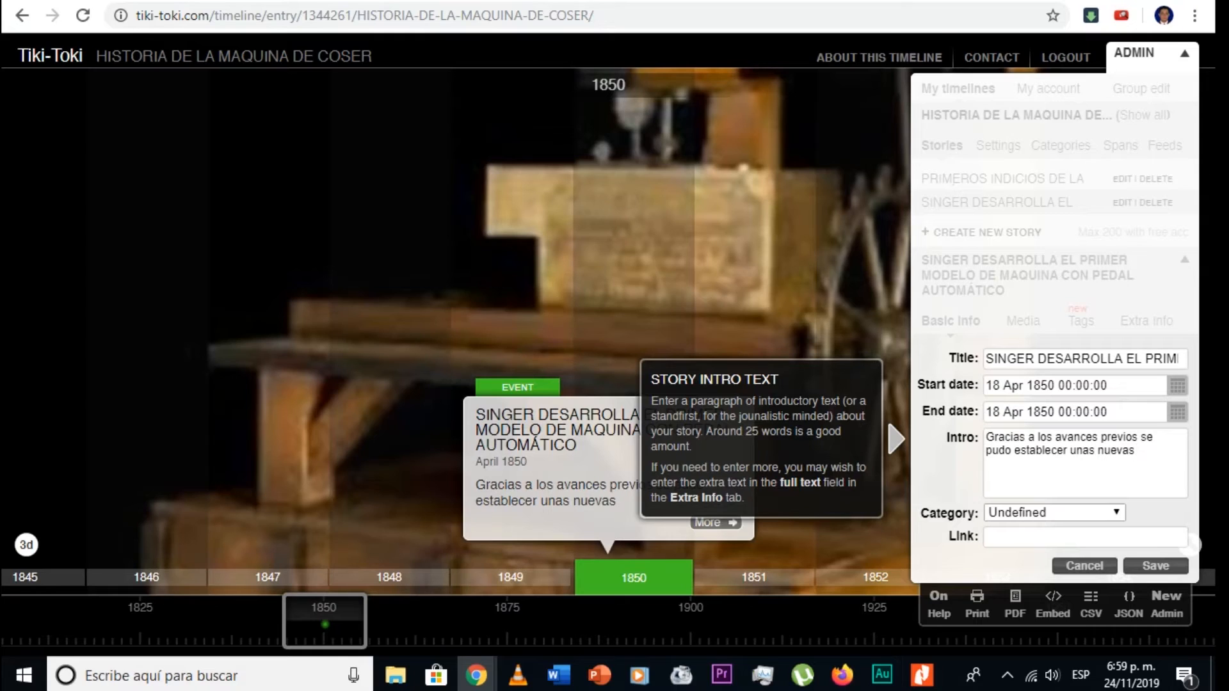
pyautogui.press('BackSpace')
pyautogui.press('BackSpace')
pyautogui.press('BackSpace')
pyautogui.press('BackSpace')
pyautogui.press('BackSpace')
pyautogui.press('BackSpace')
pyautogui.press('BackSpace')
pyautogui.press('BackSpace')
pyautogui.press('BackSpace')
pyautogui.write('os nuevos desaroollos')
pyautogui.press('BackSpace')
pyautogui.press('BackSpace')
pyautogui.press('BackSpace')
pyautogui.press('BackSpace')
pyautogui.press('BackSpace')
pyautogui.press('BackSpace')
pyautogui.write('rolo')
pyautogui.press('BackSpace')
pyautogui.write('los')
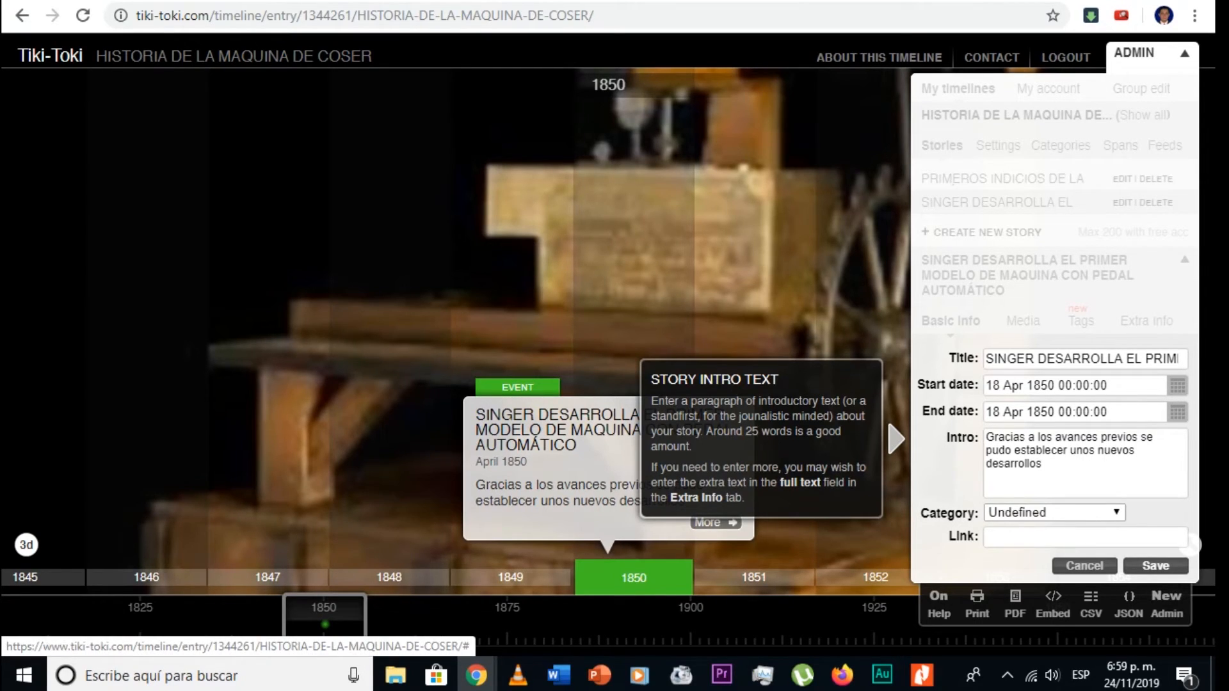
pyautogui.click(1156, 566)
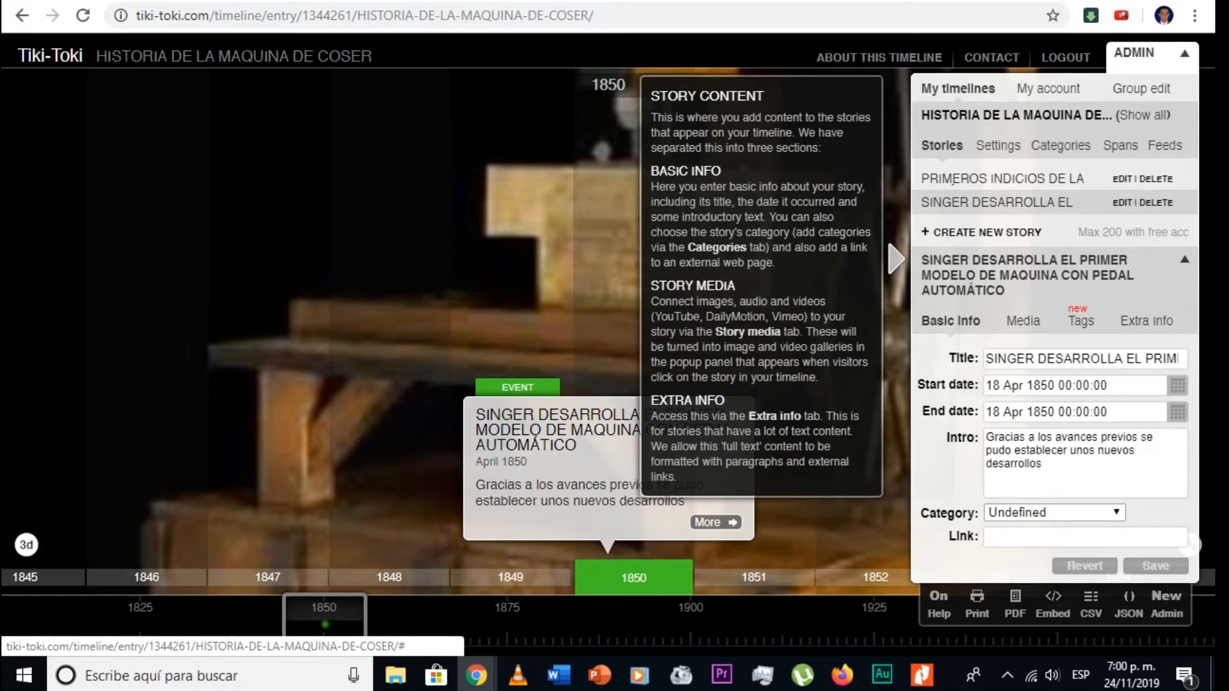
# Add a new media item to the 1850 story and start editing its source
pyautogui.click(1024, 321)
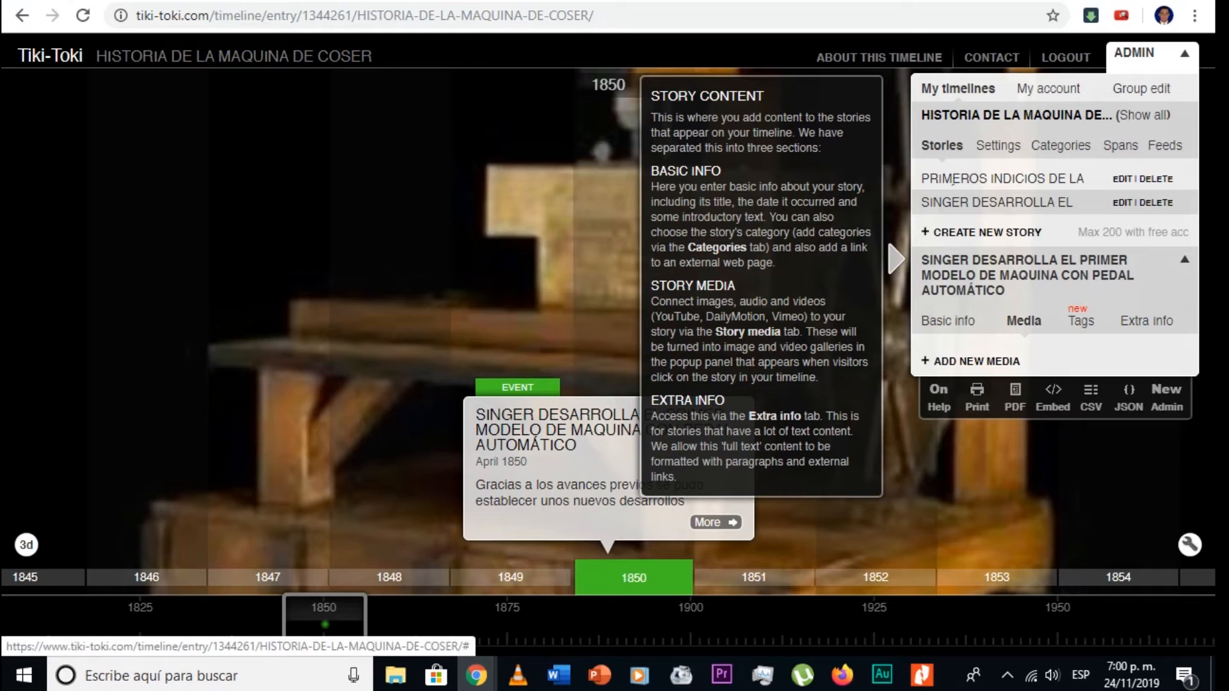
pyautogui.click(976, 361)
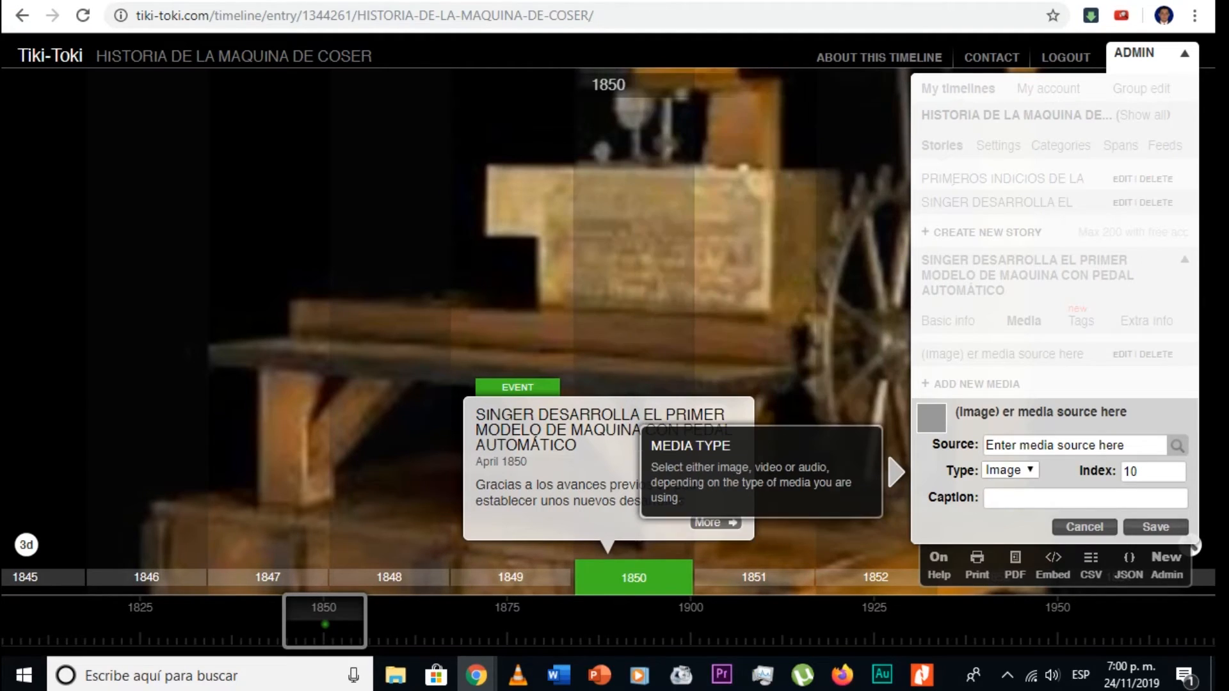
pyautogui.click(1062, 445)
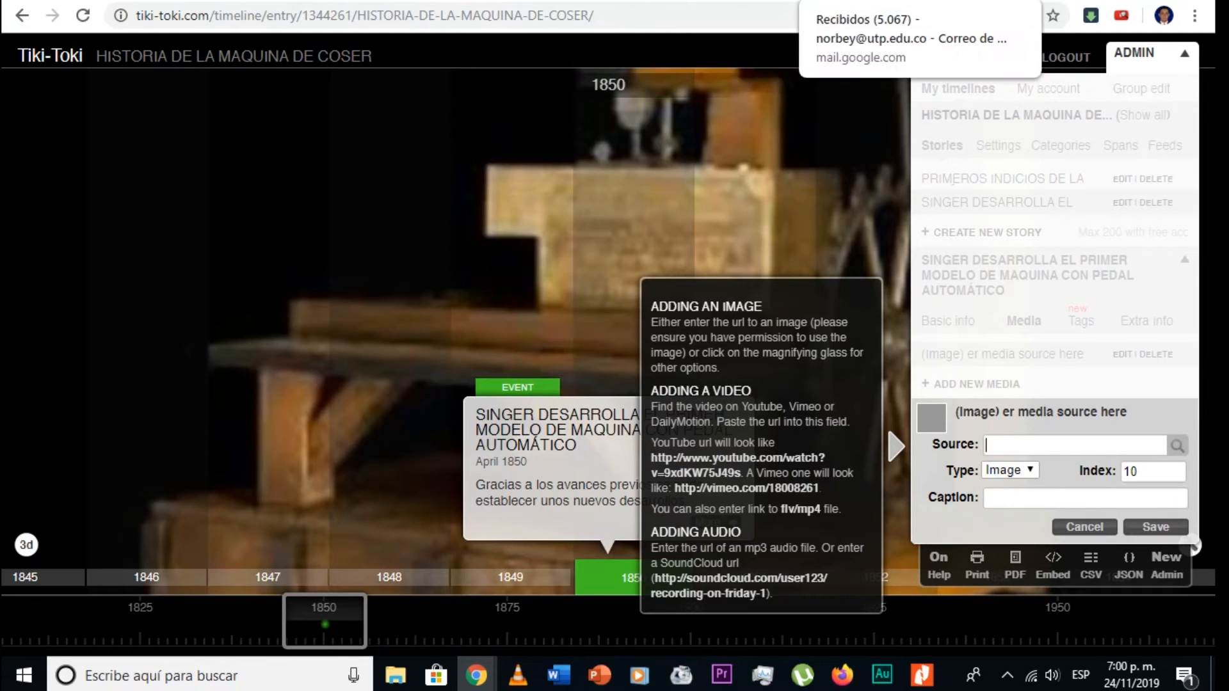
# Switch to the Google image results and copy the image address of the maquinasdeconfeccion.blogspot.com sewing machine picture, "MAQUINAS DE COSER: HISTORIA DE LA MAQUINA DE COSER"
pyautogui.click(762, 2)
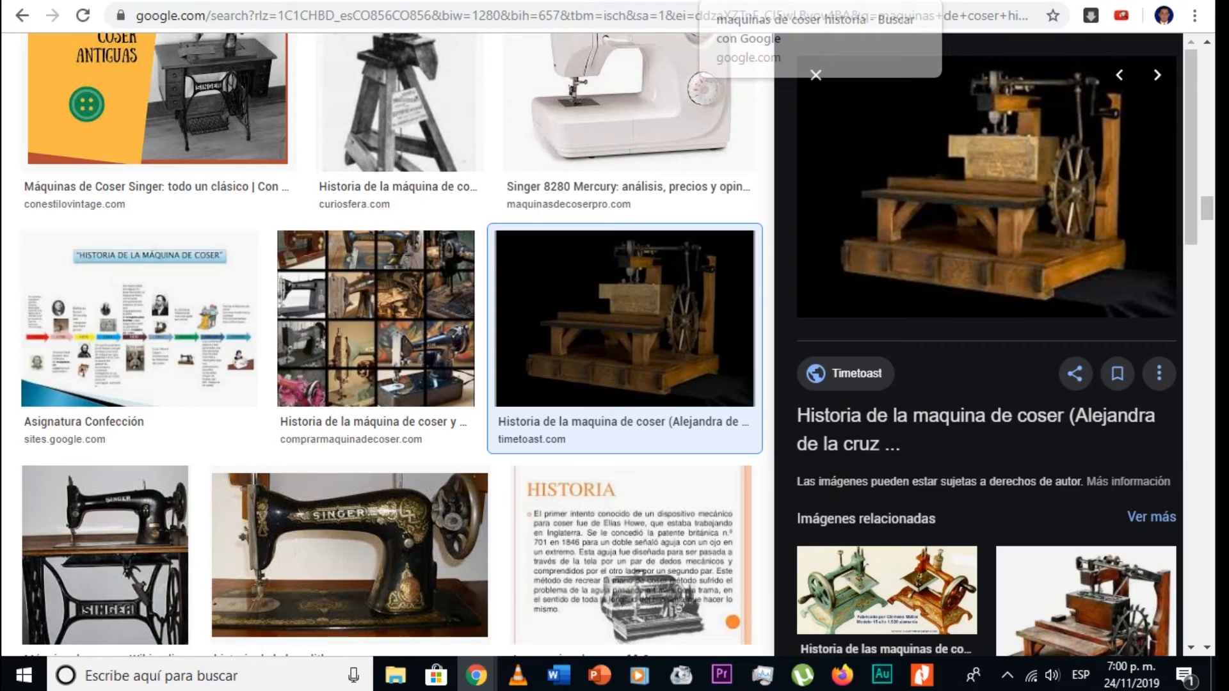
pyautogui.scroll(-1, 397, 320)
pyautogui.scroll(-10, 397, 346)
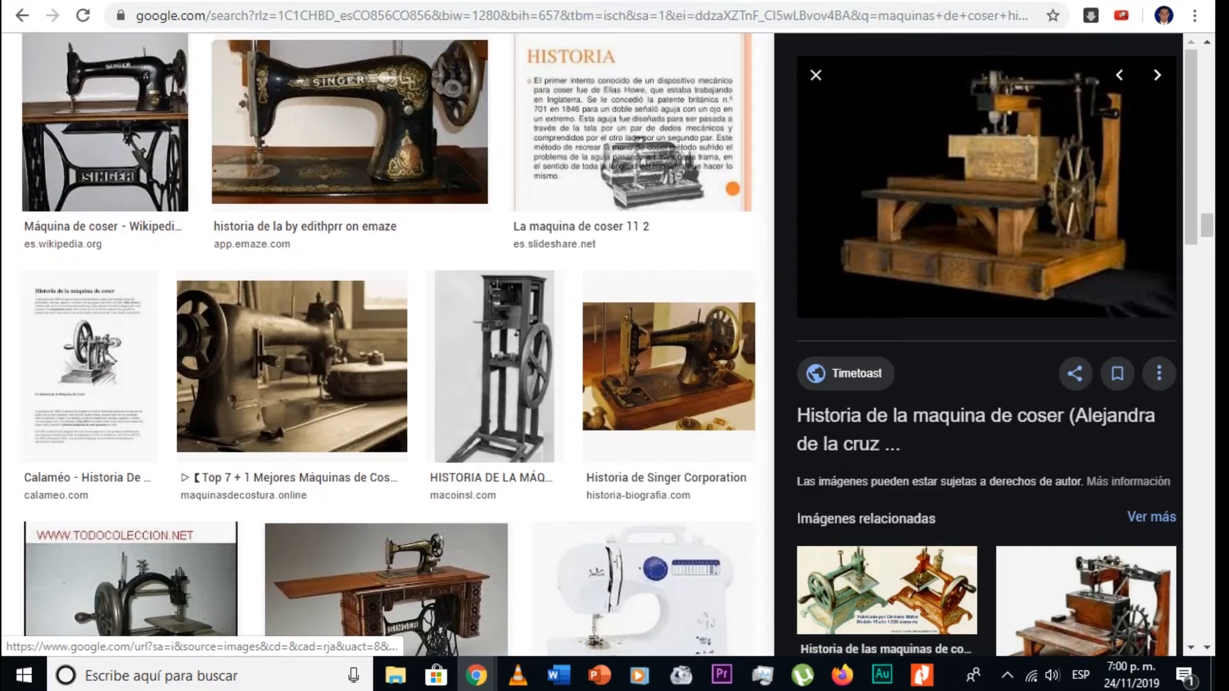
pyautogui.scroll(-2, 256, 308)
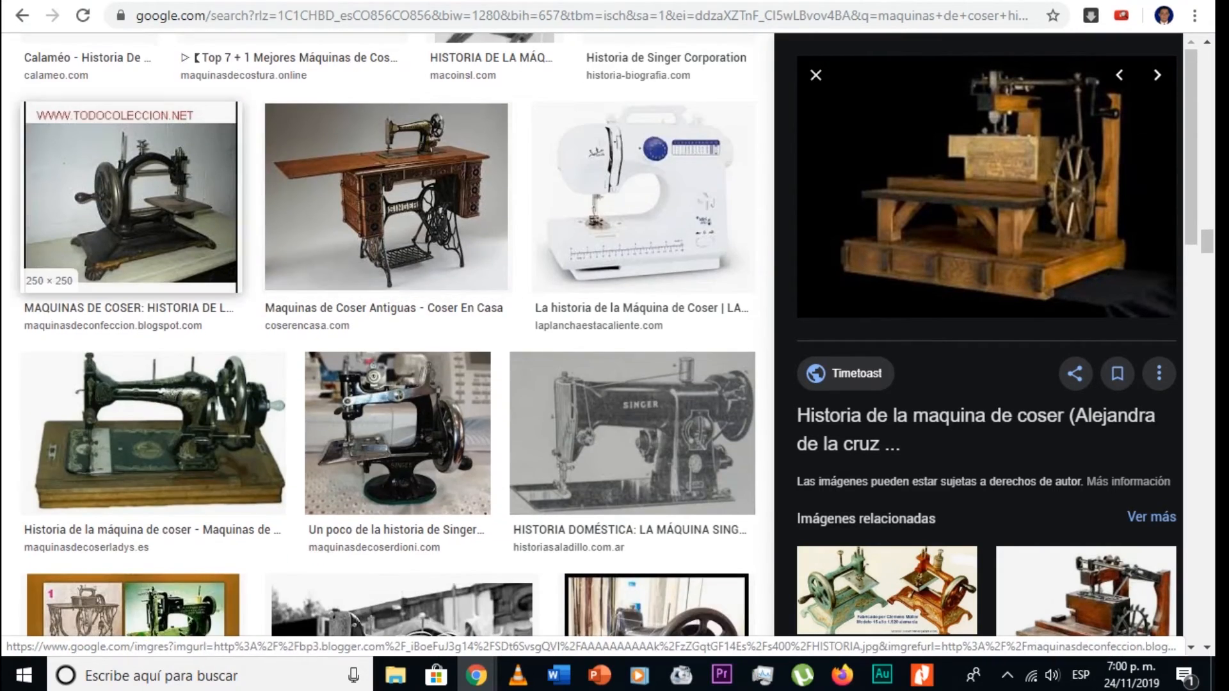
pyautogui.click(131, 199)
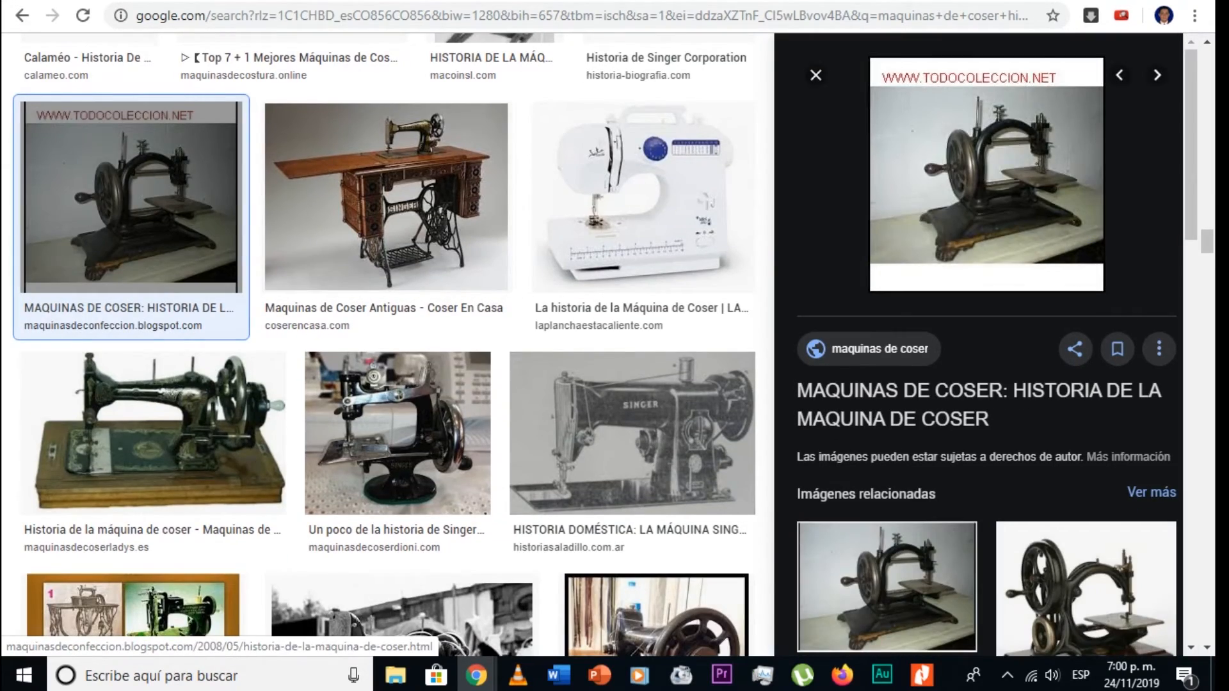
pyautogui.rightClick(986, 181)
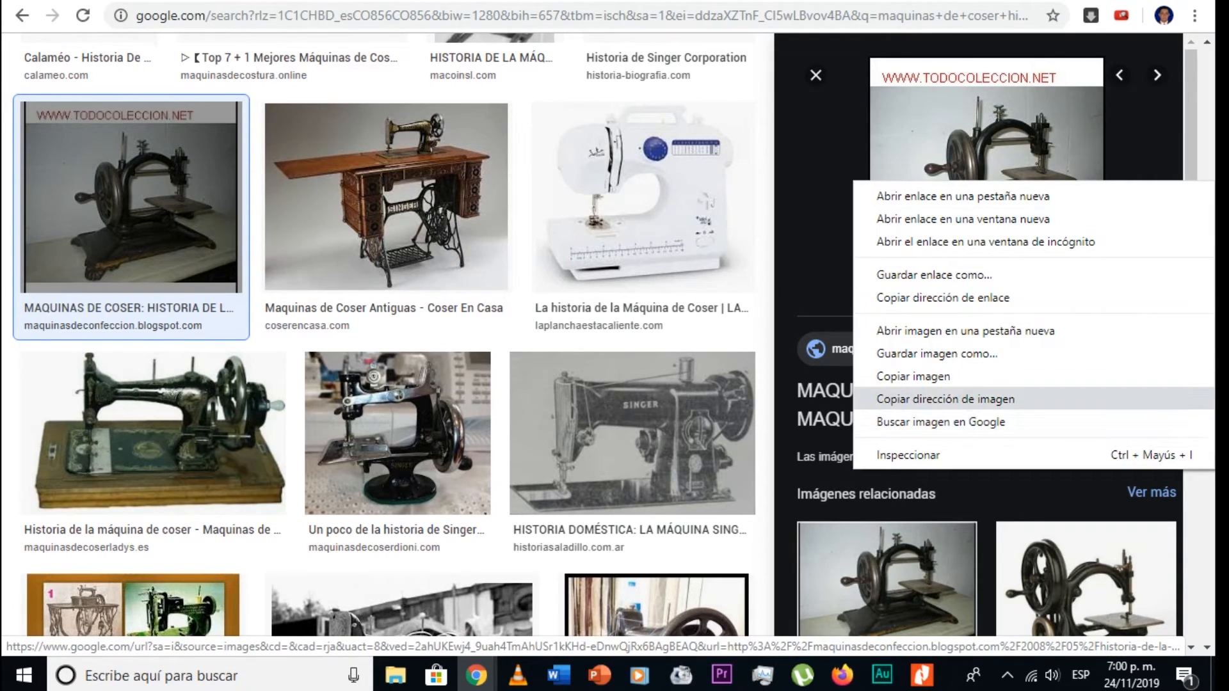
pyautogui.click(945, 399)
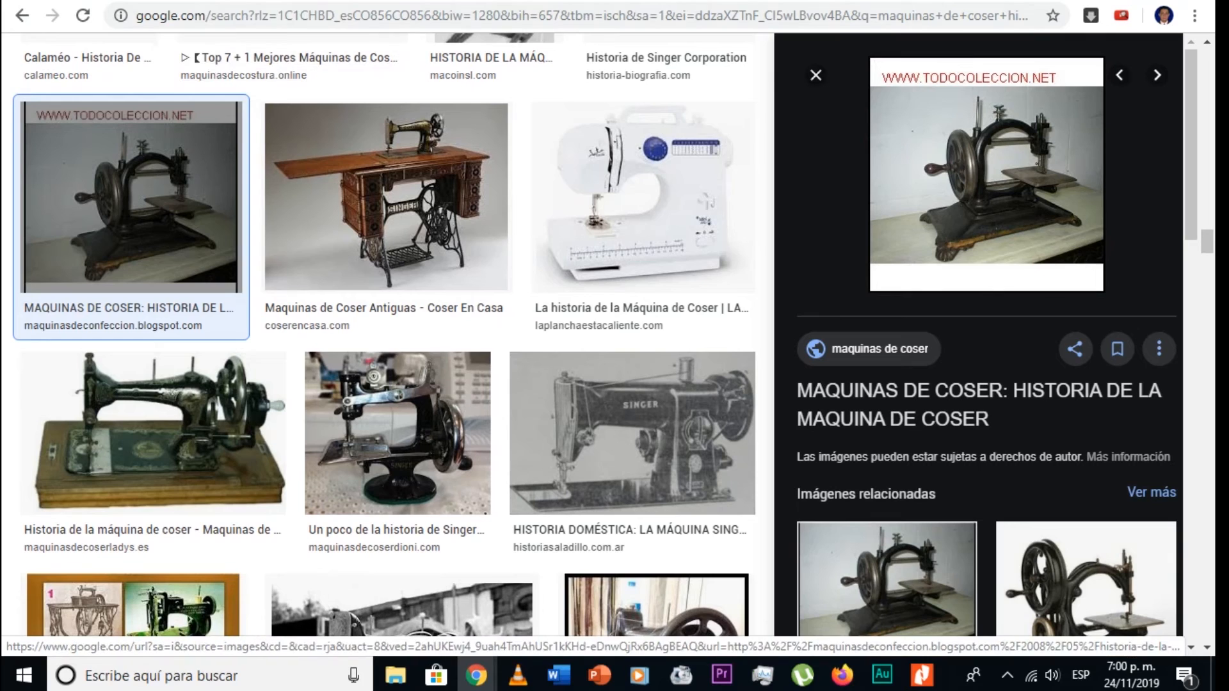
# Back in Tiki-Toki, paste the image address as the media source, keep the type as Image, save the item, and collapse the admin panel
pyautogui.click(96, 1)
pyautogui.rightClick(1063, 448)
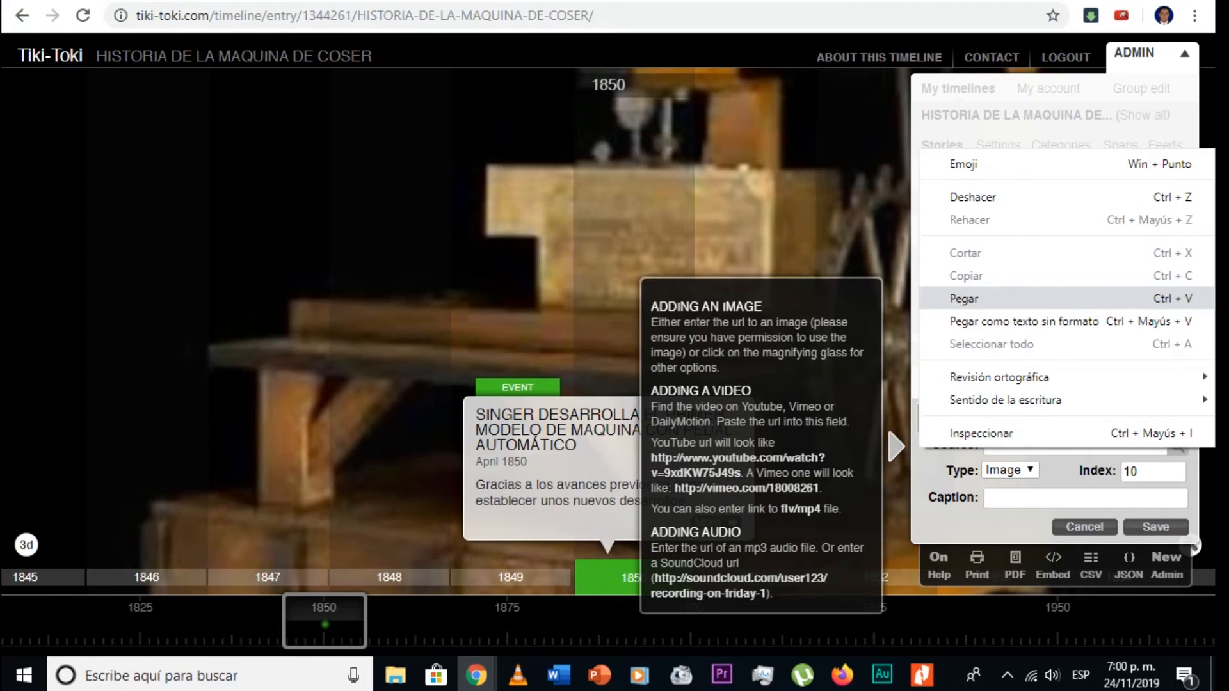
pyautogui.click(964, 299)
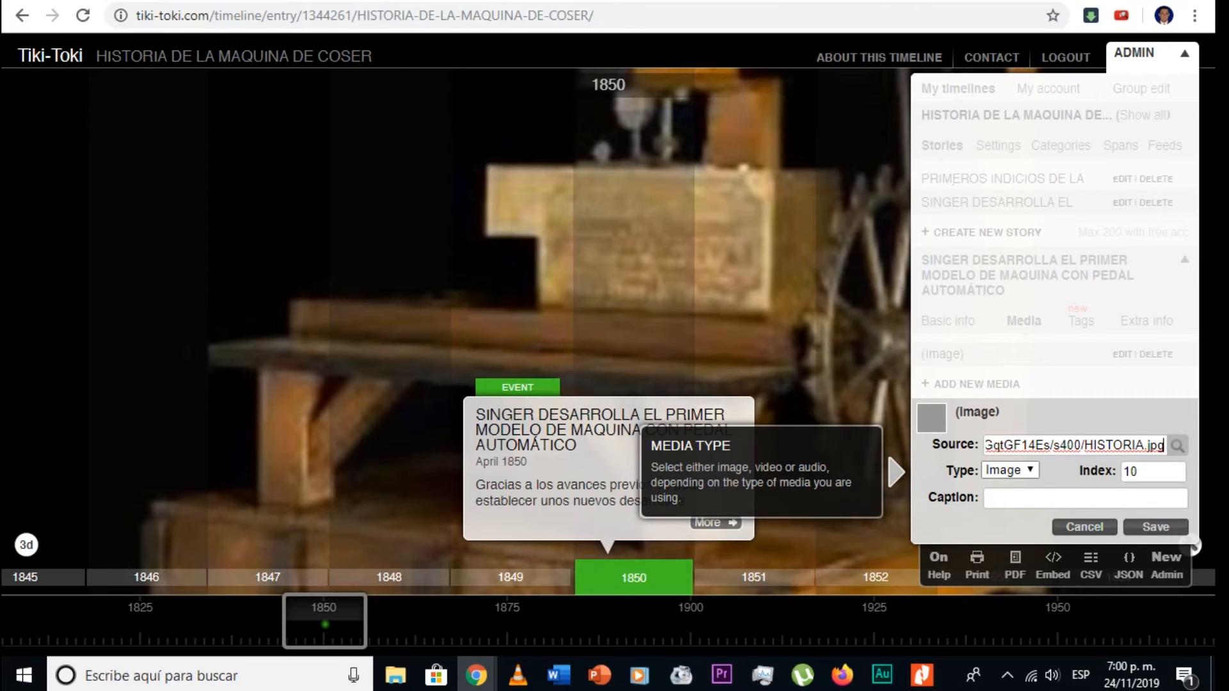
pyautogui.click(1010, 470)
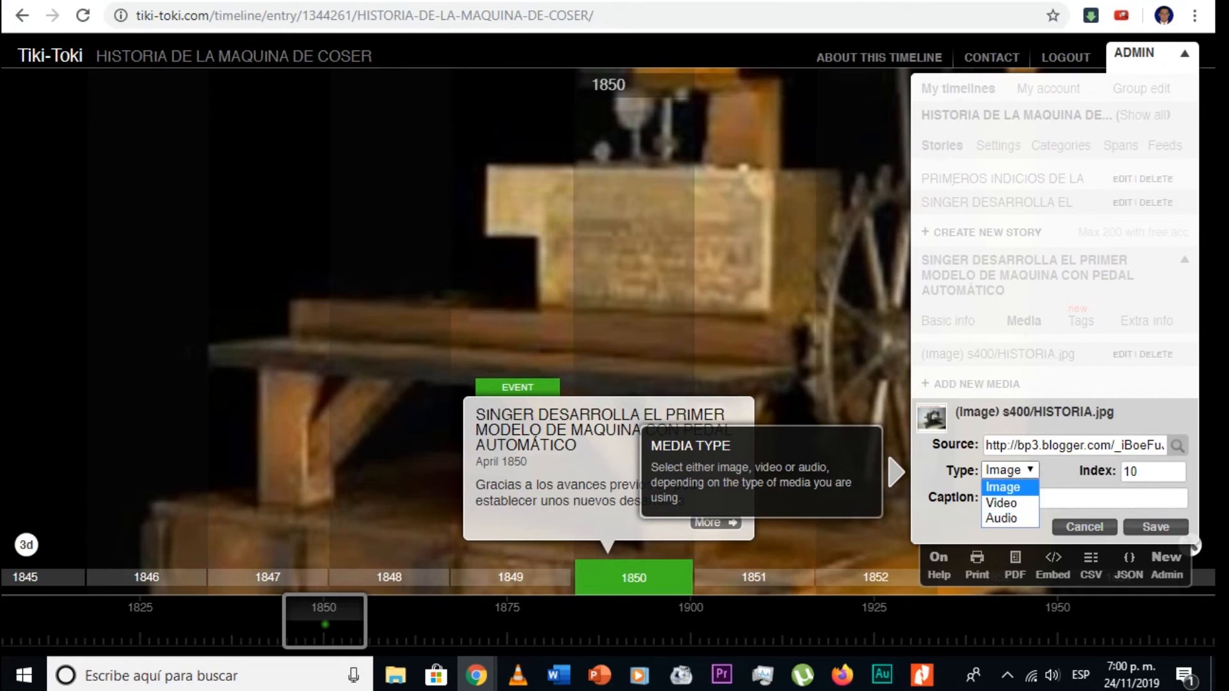
pyautogui.click(1130, 472)
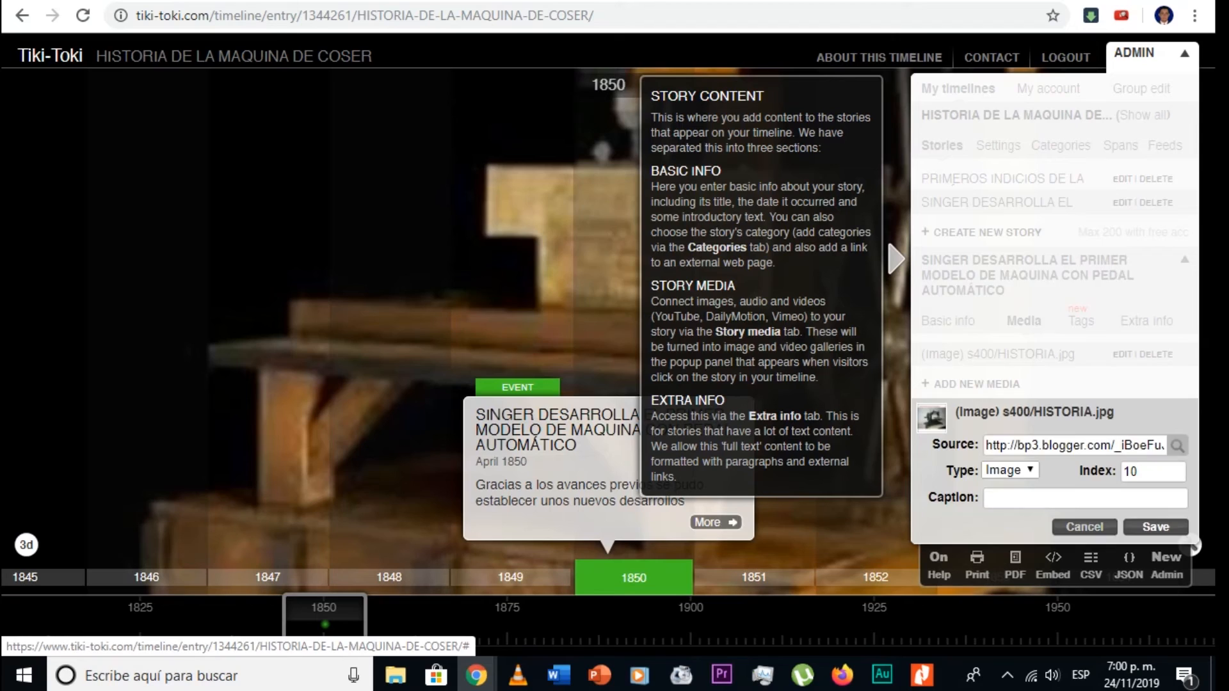
pyautogui.click(1156, 527)
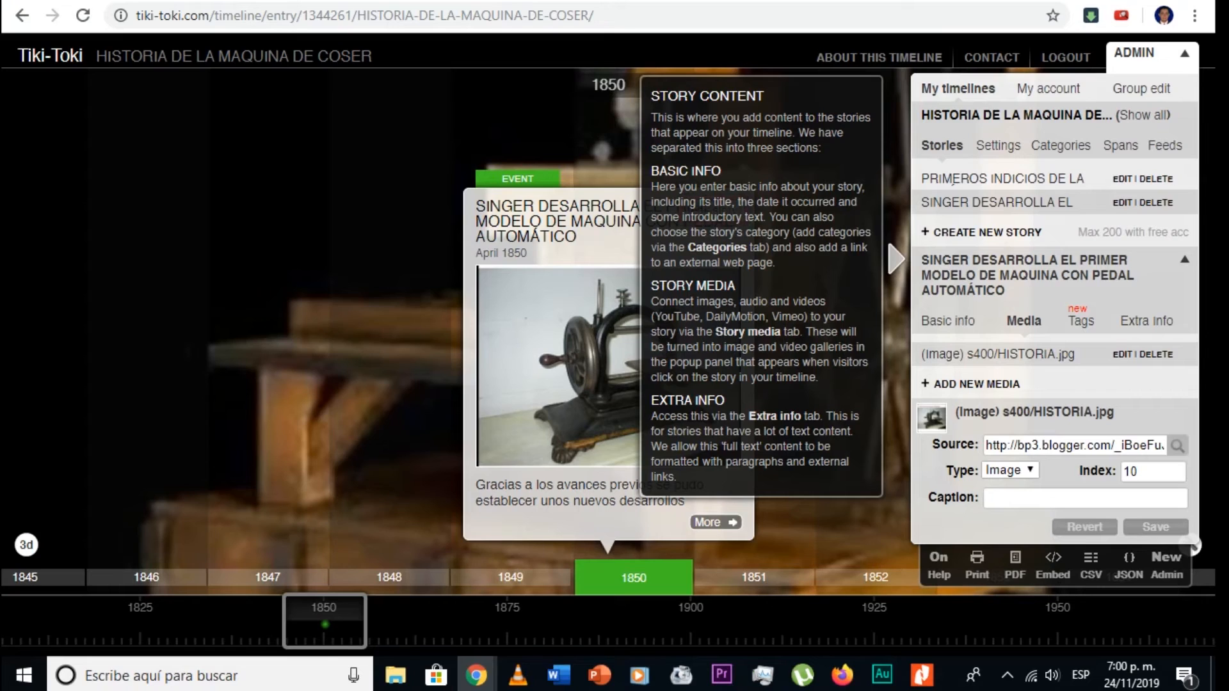
pyautogui.click(1154, 54)
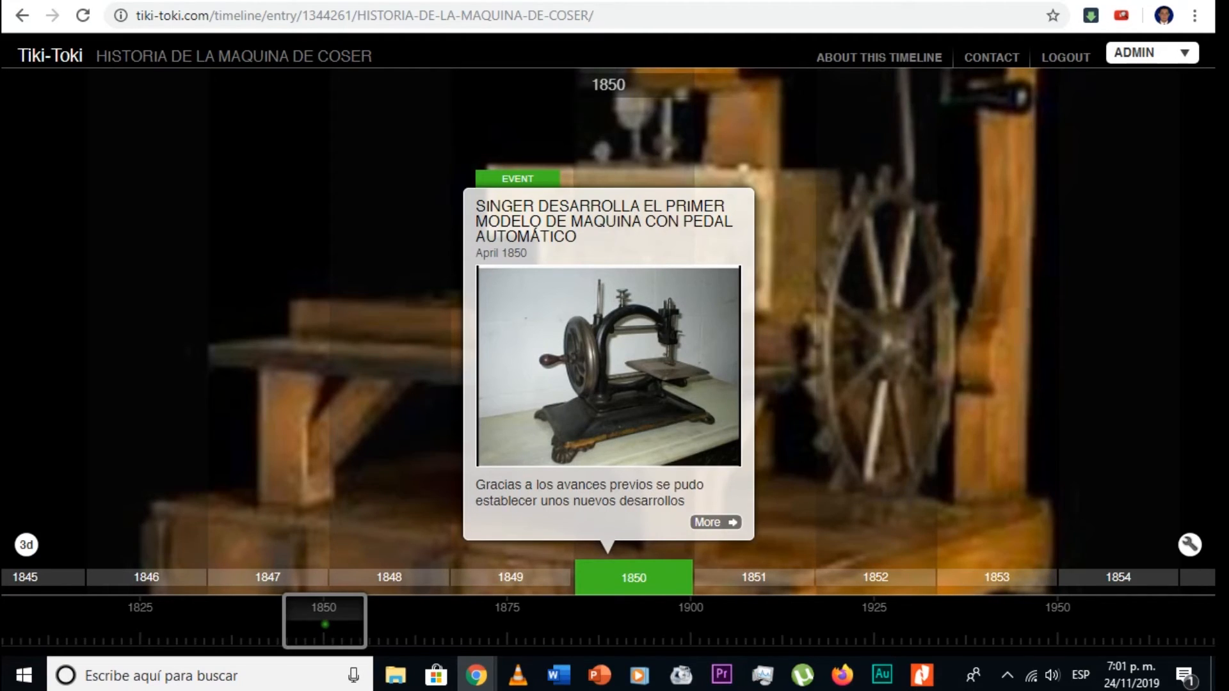
# Browse the timeline back to the 1800 story, and return to the 1850 story
pyautogui.moveTo(325, 625); pyautogui.dragTo(92, 624)
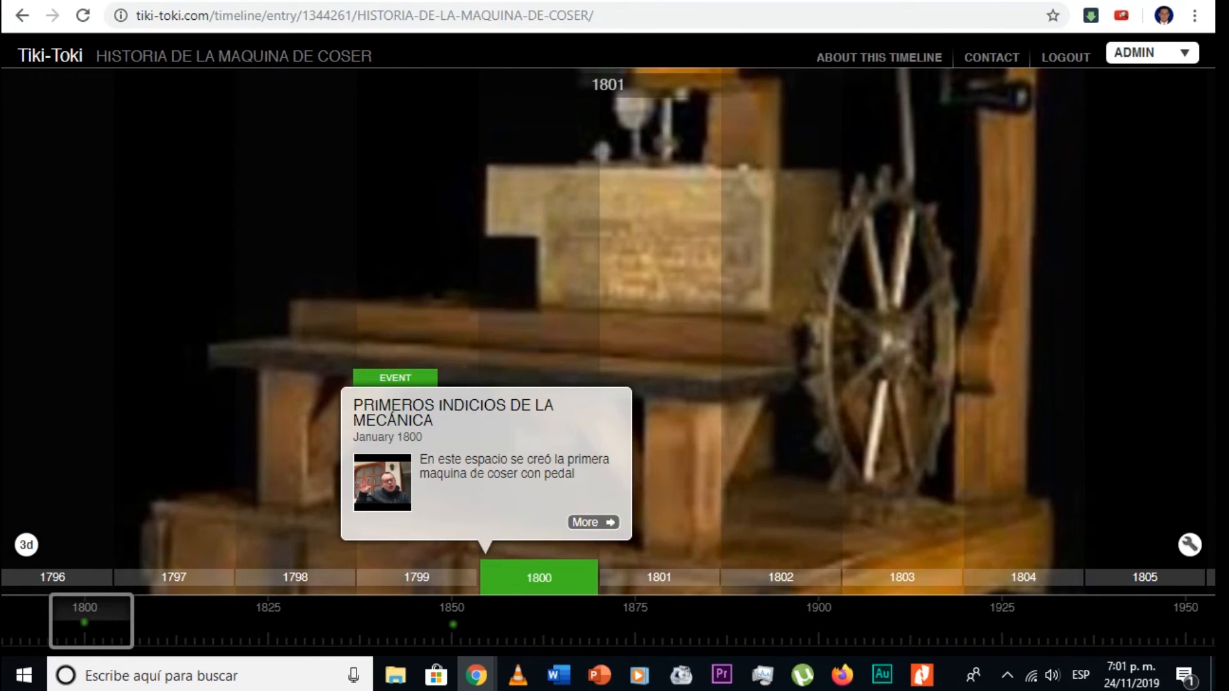
pyautogui.moveTo(91, 624); pyautogui.dragTo(325, 624)
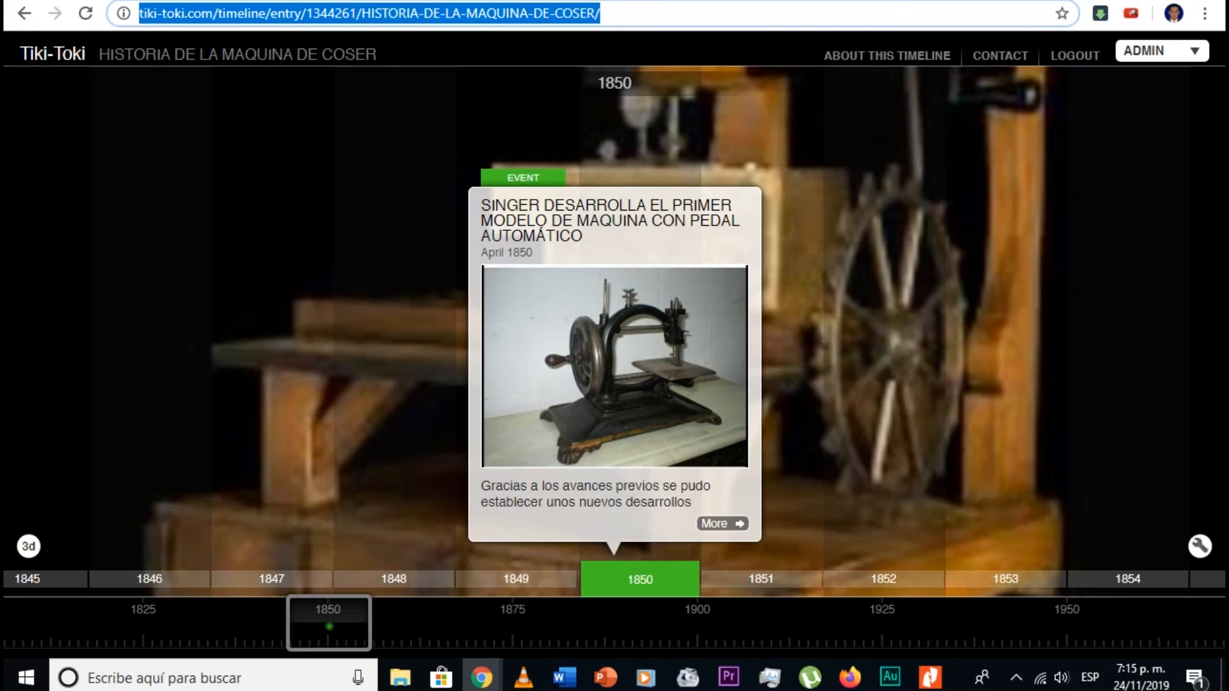
# Copy the timeline's web address and open it in a new incognito window
pyautogui.rightClick(443, 12)
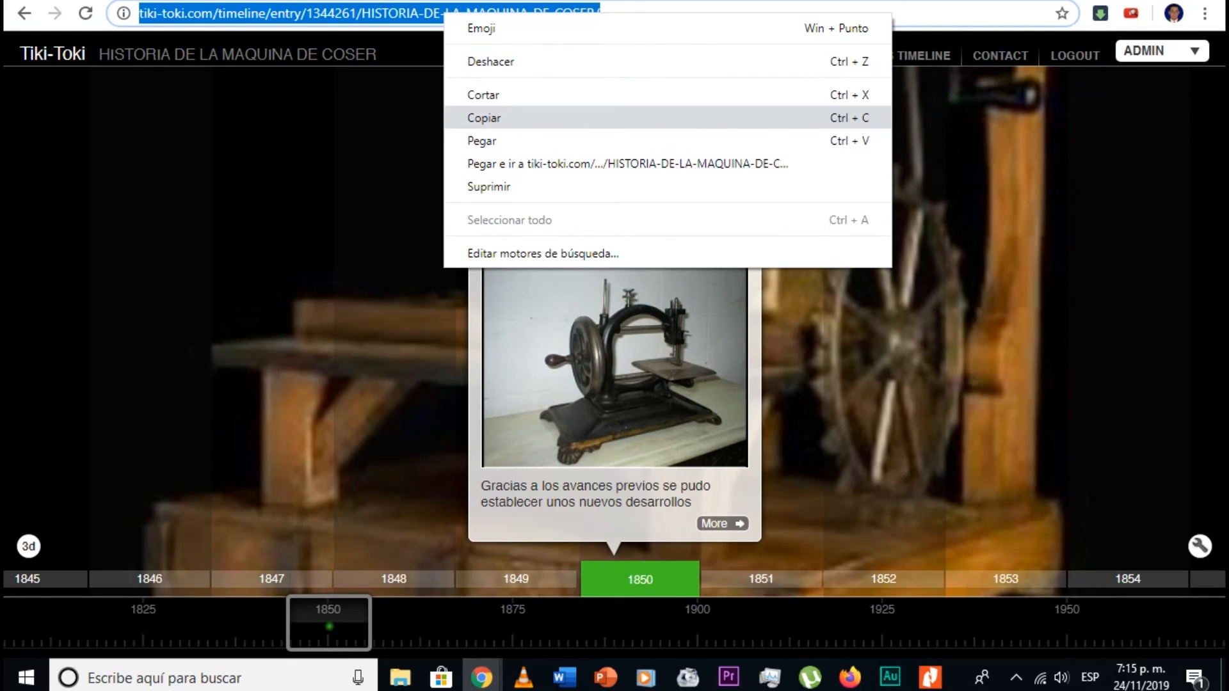
pyautogui.click(484, 117)
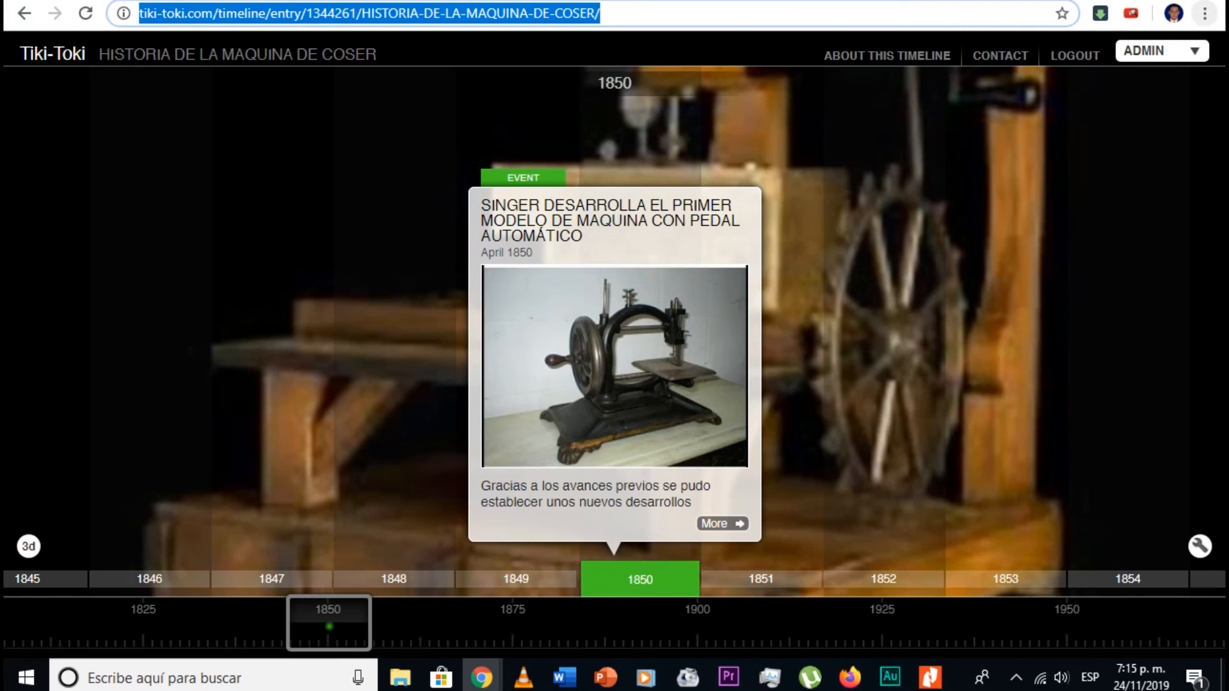
pyautogui.click(1205, 13)
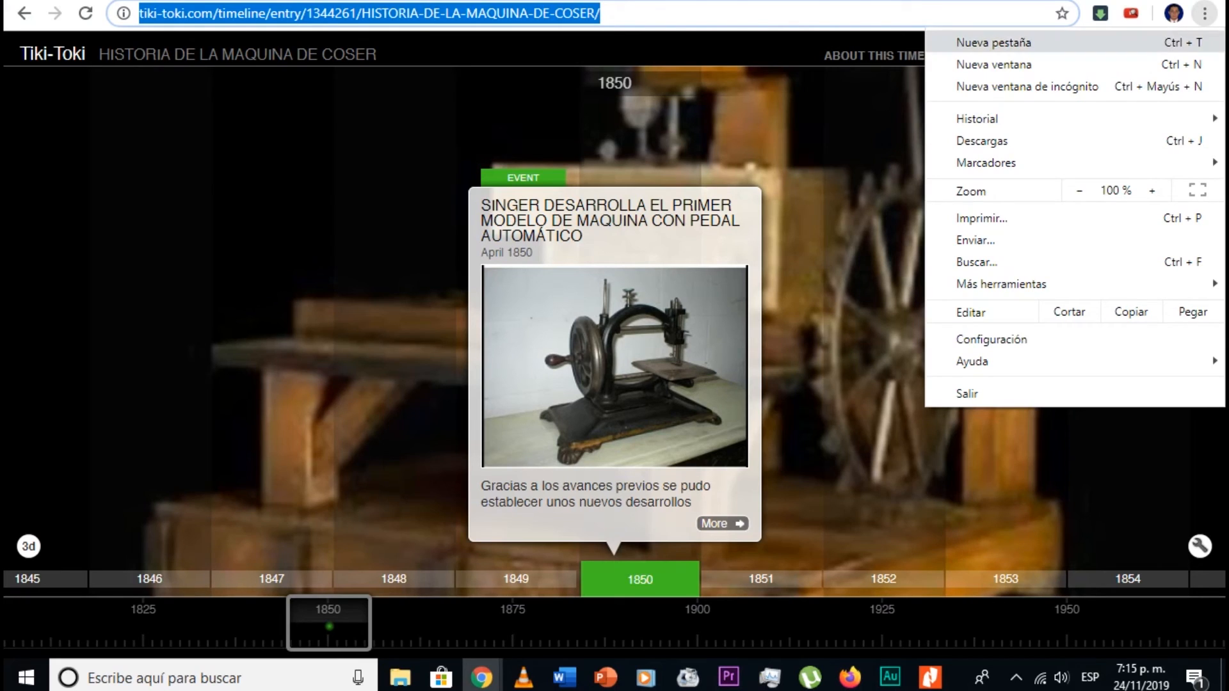
pyautogui.click(1025, 87)
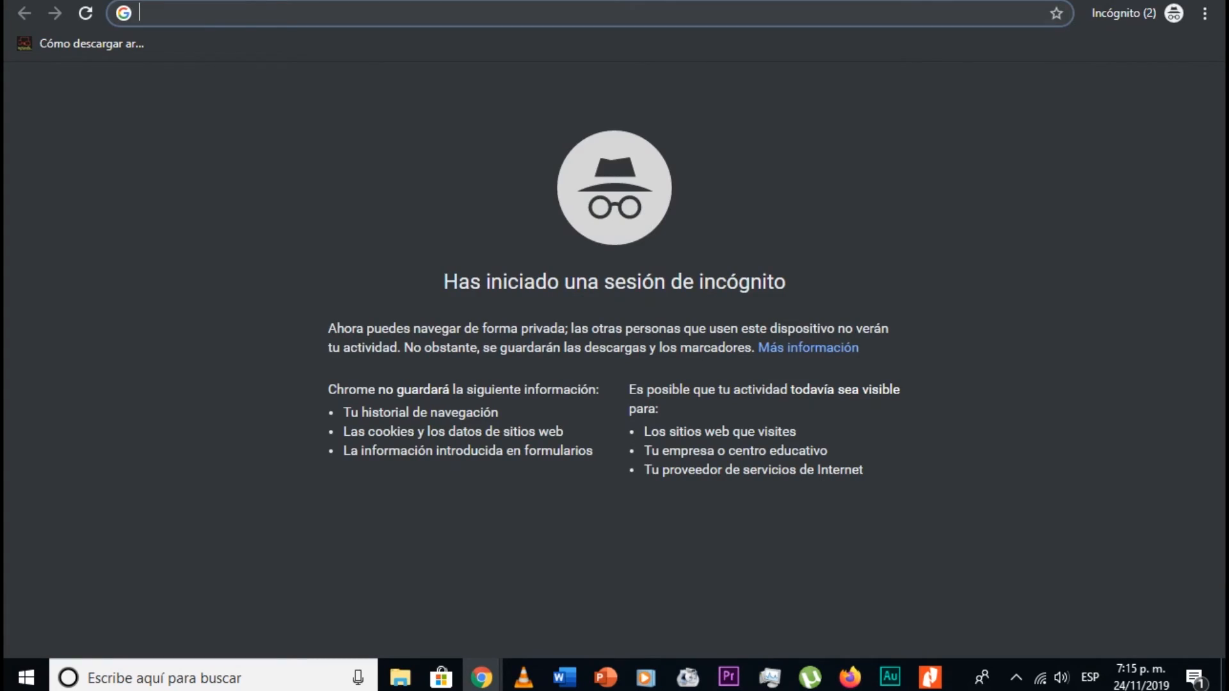
pyautogui.rightClick(169, 13)
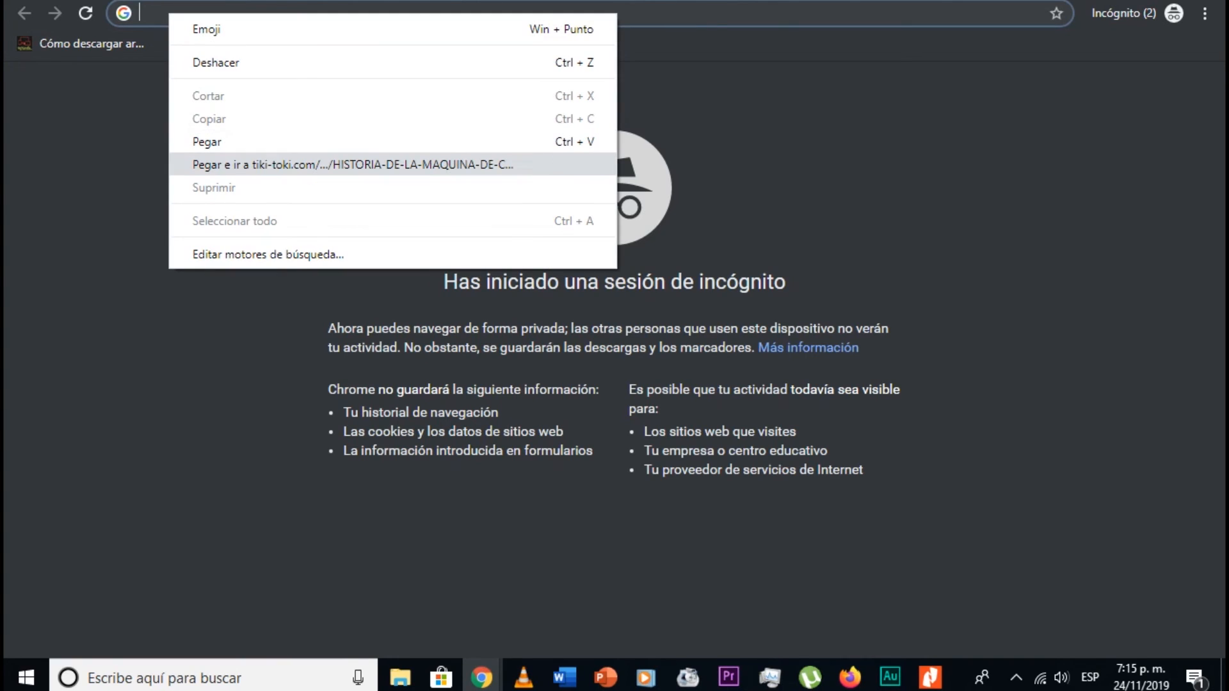
pyautogui.click(211, 164)
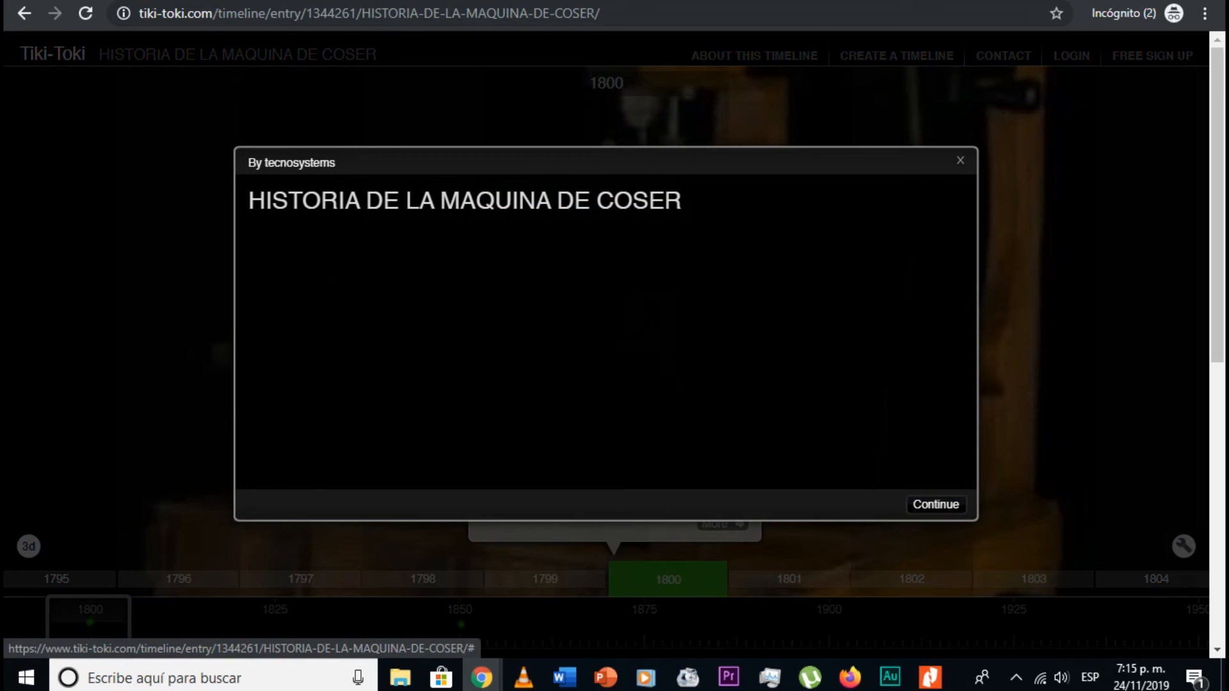
# Dismiss the timeline introduction and view the full details of the 1800 story and the following 1850 Singer story
pyautogui.click(936, 505)
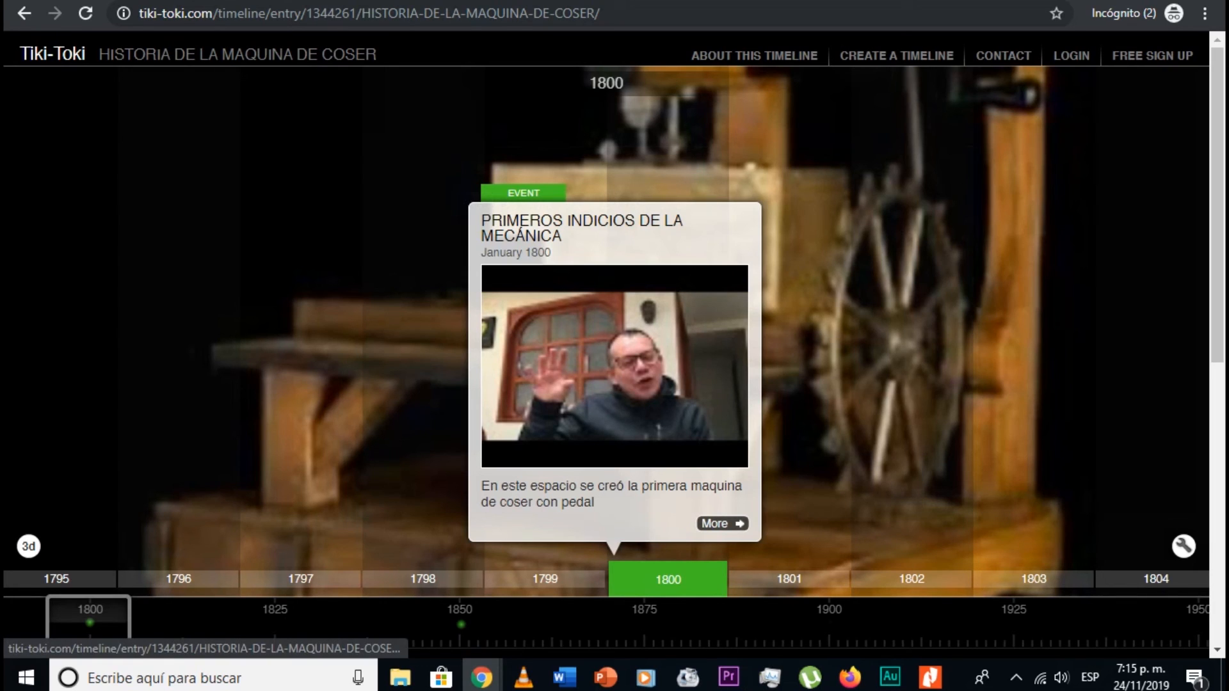
pyautogui.click(717, 524)
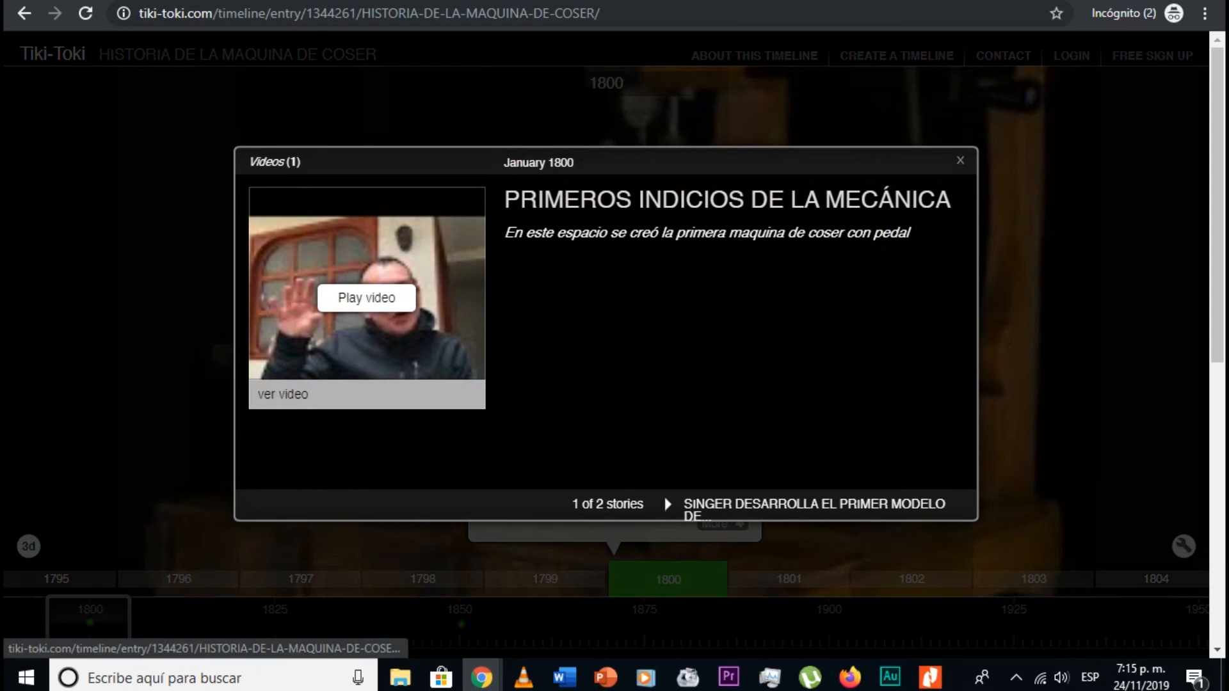
pyautogui.click(813, 504)
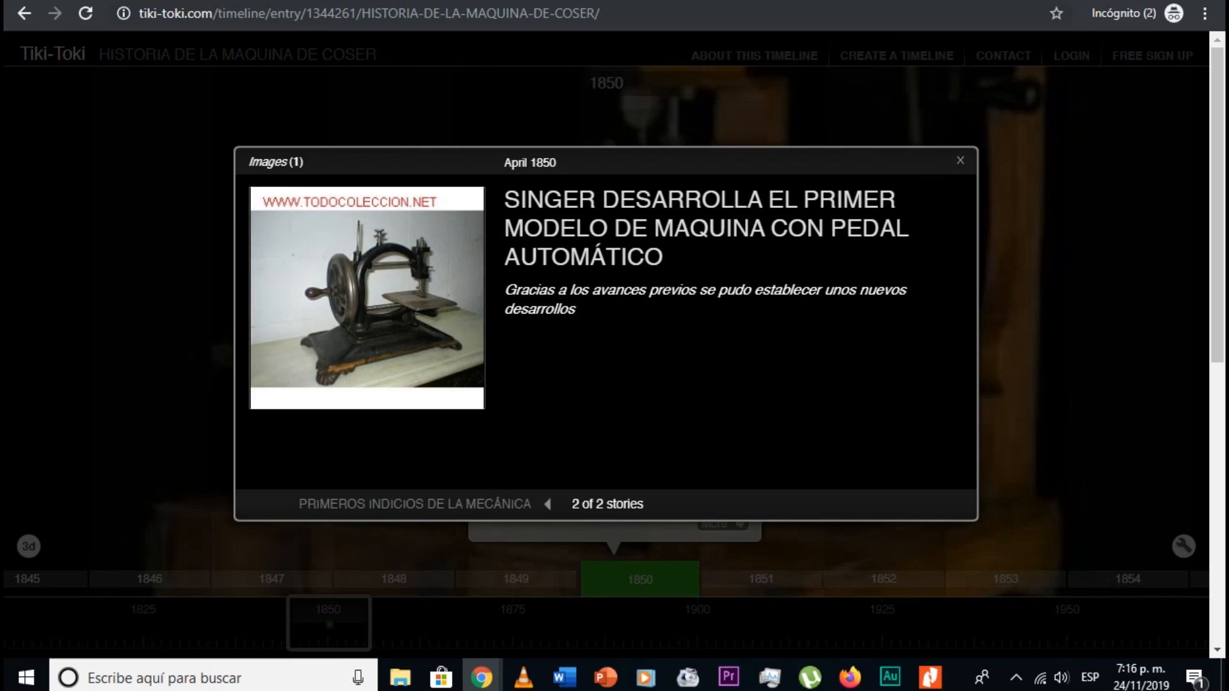
pyautogui.moveTo(367, 297)
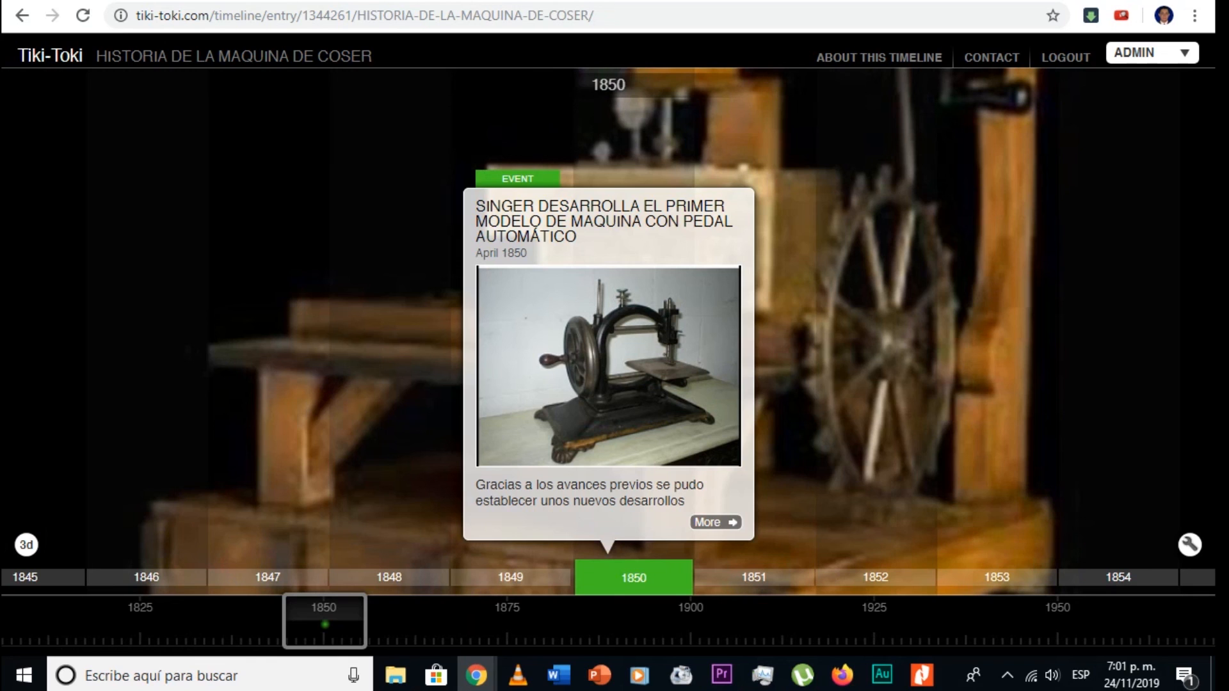
# In the logged-in timeline, look through the years around the 1850 story and open the information about this timeline
pyautogui.scroll(-4, 608, 333)
pyautogui.scroll(2, 608, 333)
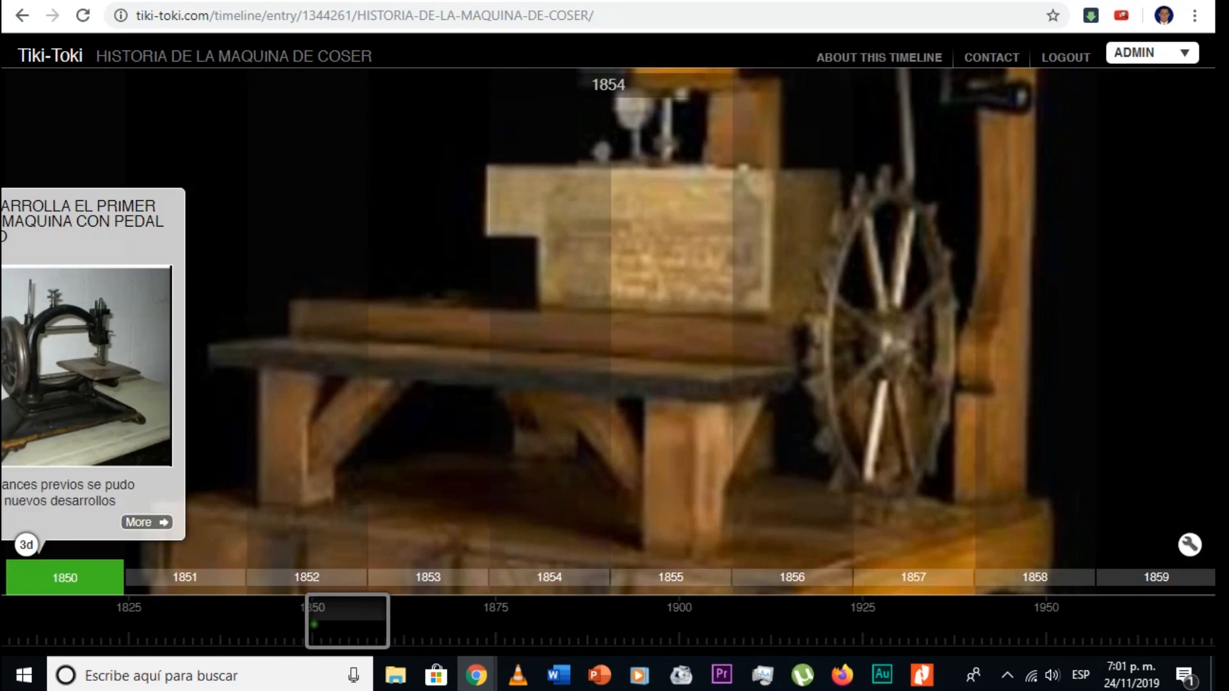
pyautogui.scroll(4, 608, 333)
pyautogui.scroll(-2, 608, 333)
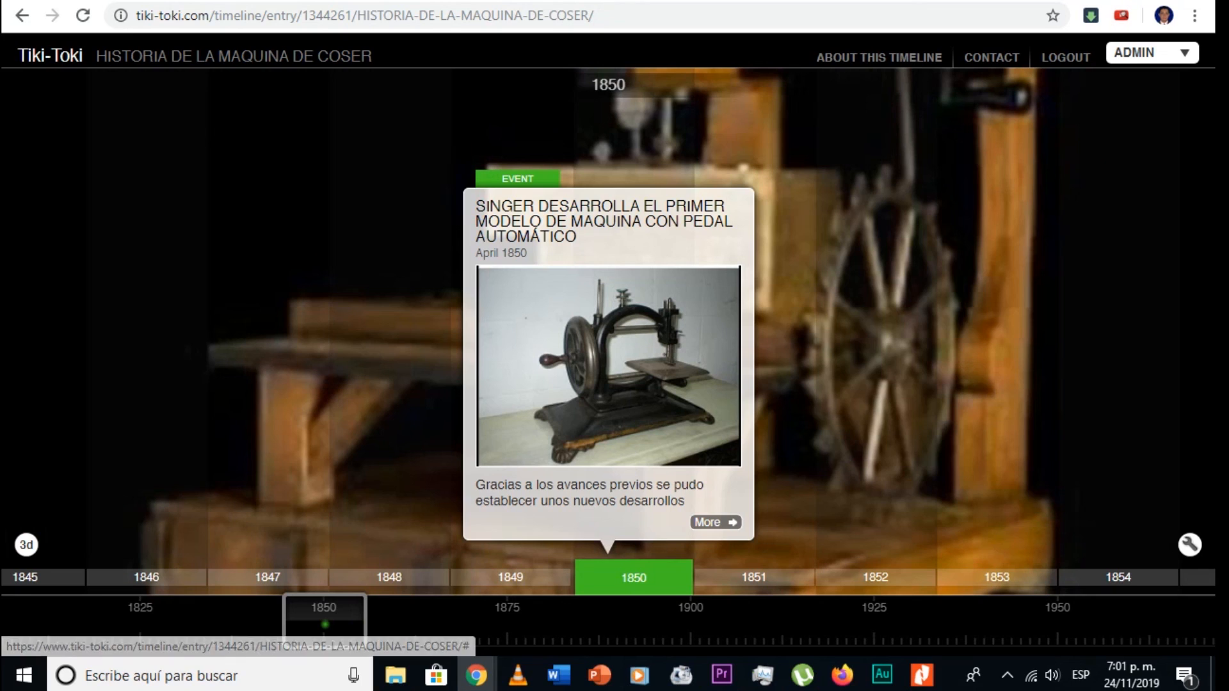
pyautogui.click(879, 58)
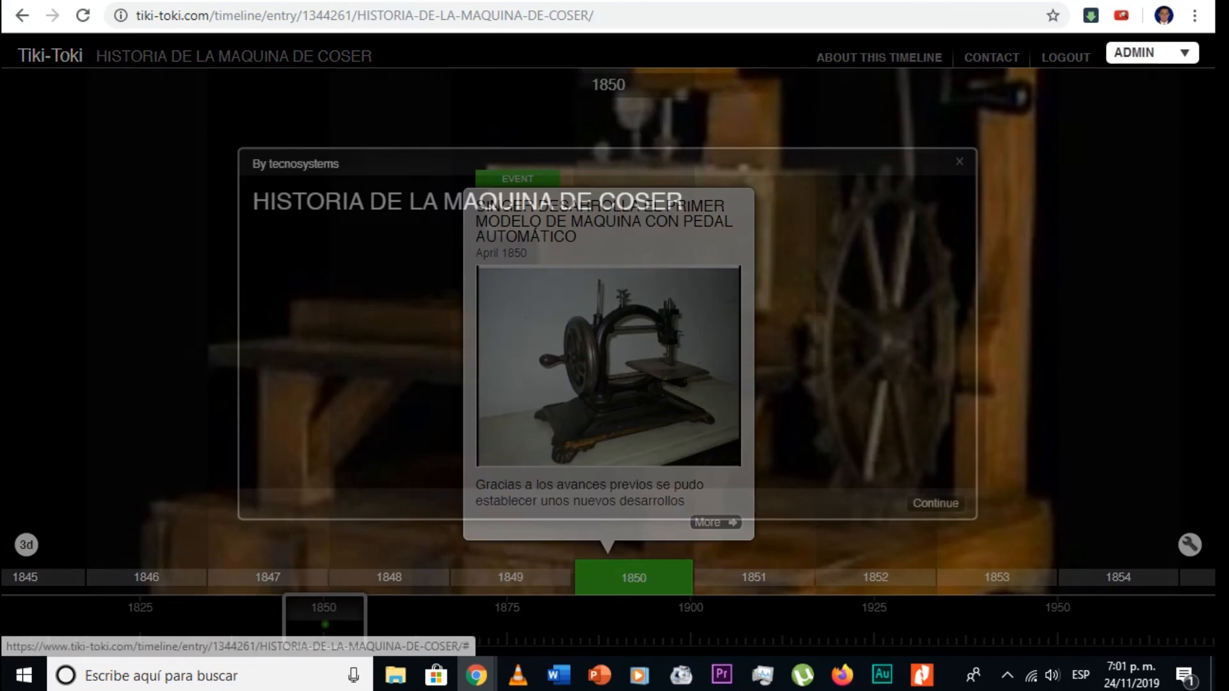